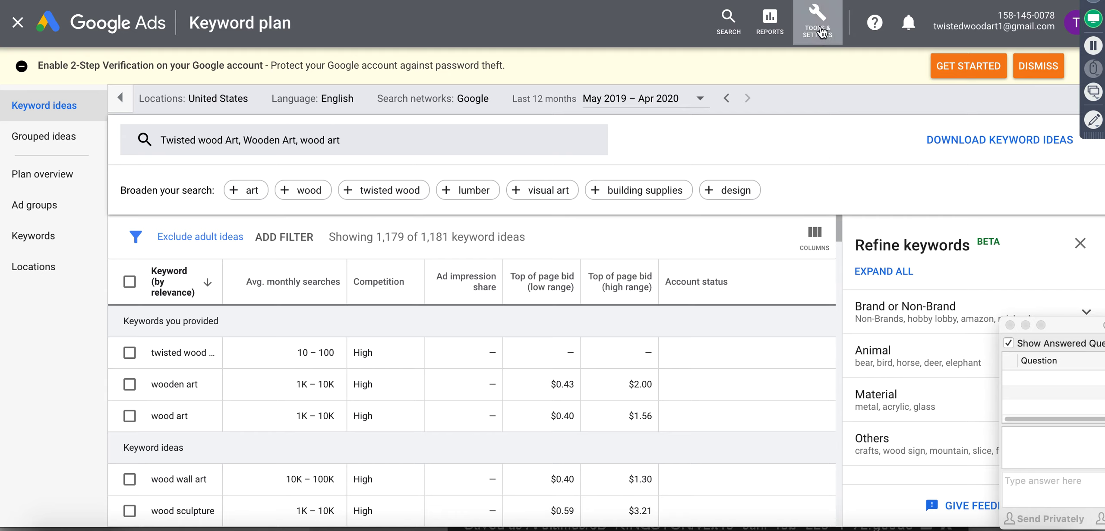
{"action": "left_click", "coordinate": [821, 29]}
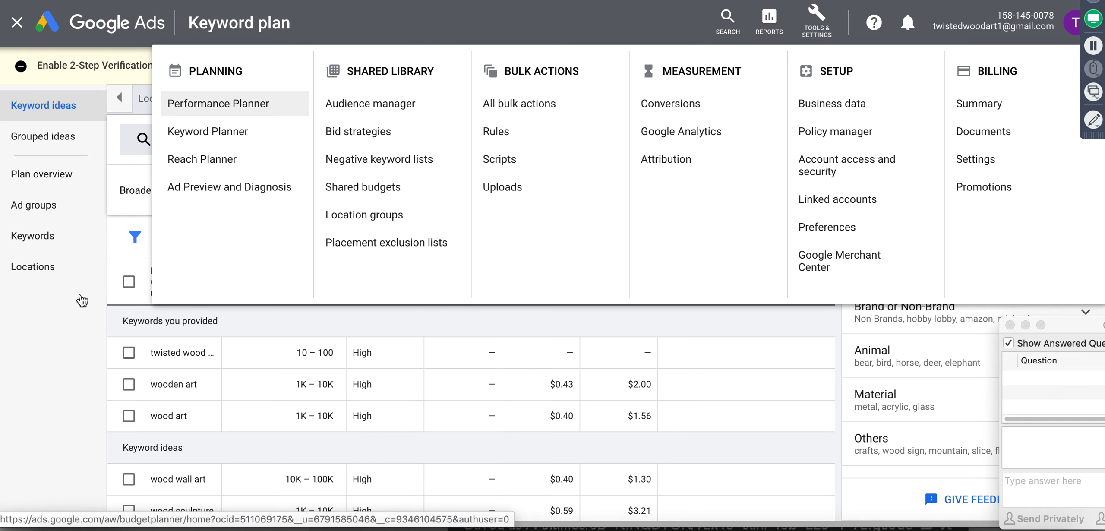
{"action": "left_click", "coordinate": [68, 391]}
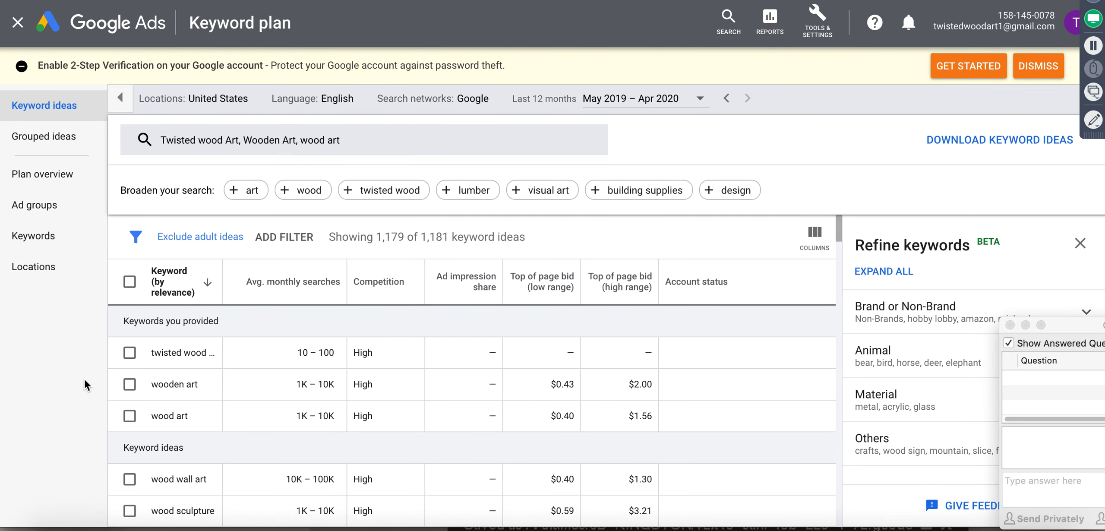
Switch to the YouTube page and examine the title of the video on setting up a free Google Keyword Planner account.
{"action": "key", "text": "ctrl+Tab"}
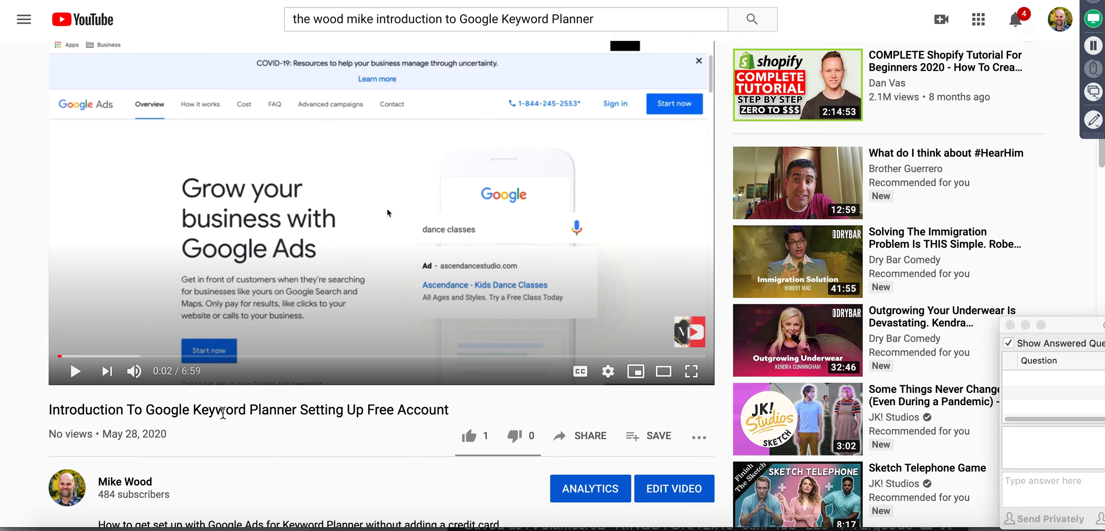
{"action": "left_click_drag", "start_coordinate": [178, 410], "coordinate": [308, 410]}
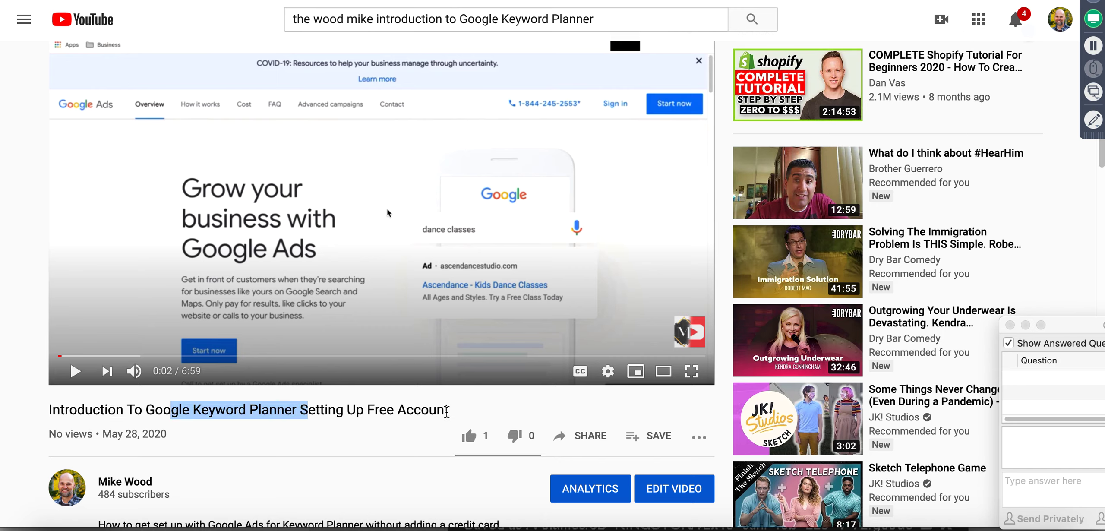
{"action": "left_click_drag", "start_coordinate": [449, 410], "coordinate": [201, 410]}
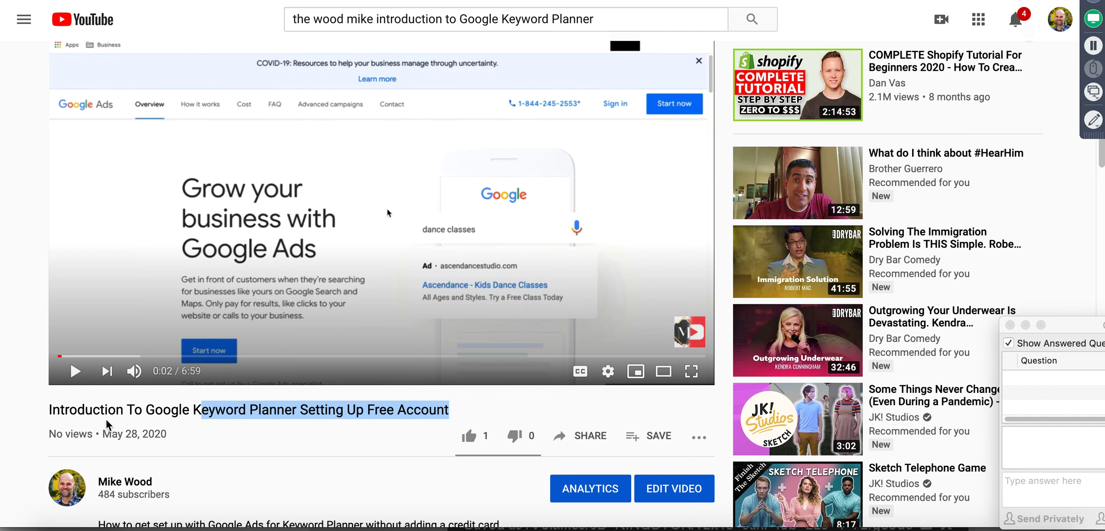
{"action": "left_click", "coordinate": [53, 407]}
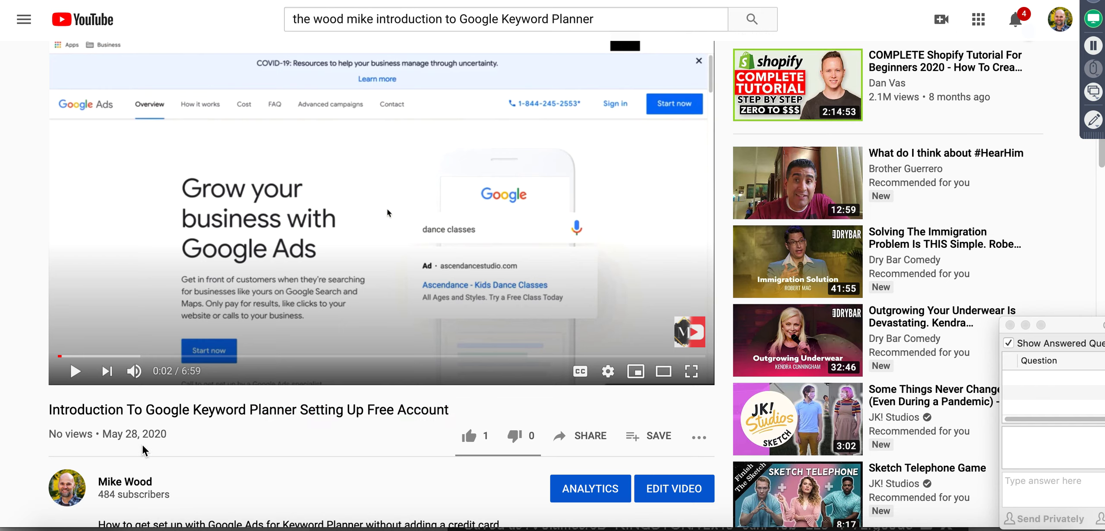
{"action": "key", "text": "ctrl+Tab"}
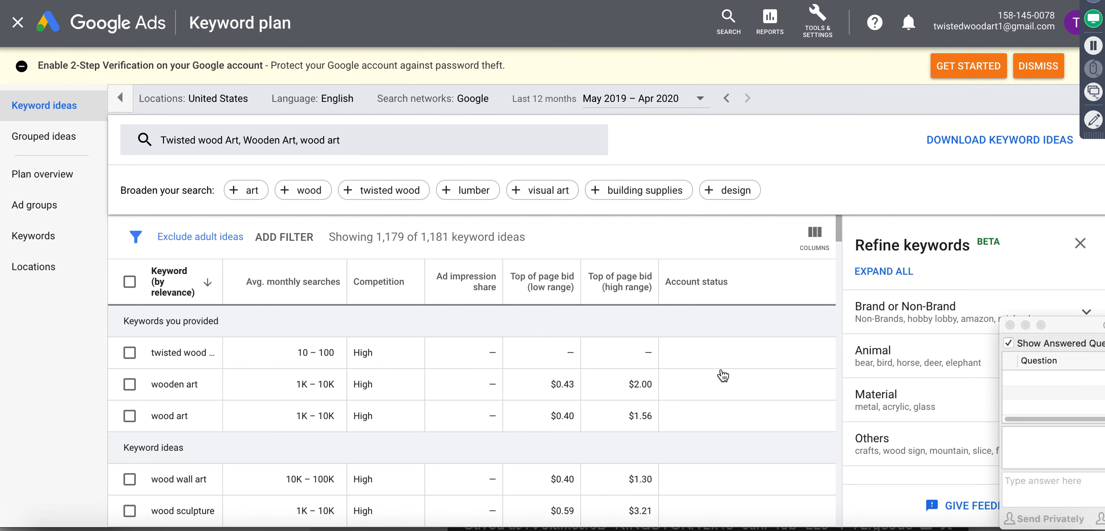
Download the keyword ideas as a .csv file and save it in the kw research folder.
{"action": "scroll", "coordinate": [343, 367], "scroll_direction": "down", "scroll_amount": 2}
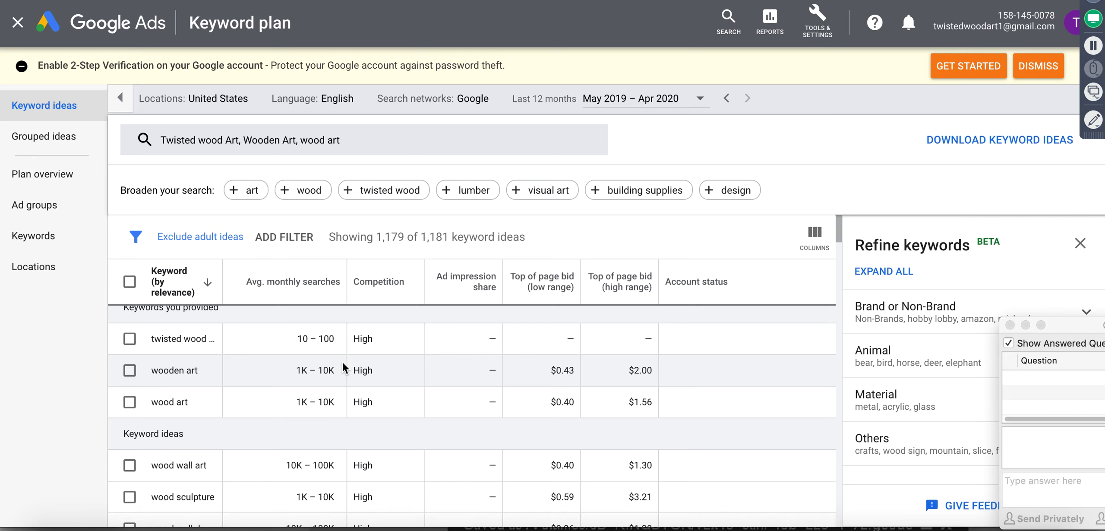
{"action": "scroll", "coordinate": [343, 367], "scroll_direction": "up", "scroll_amount": 2}
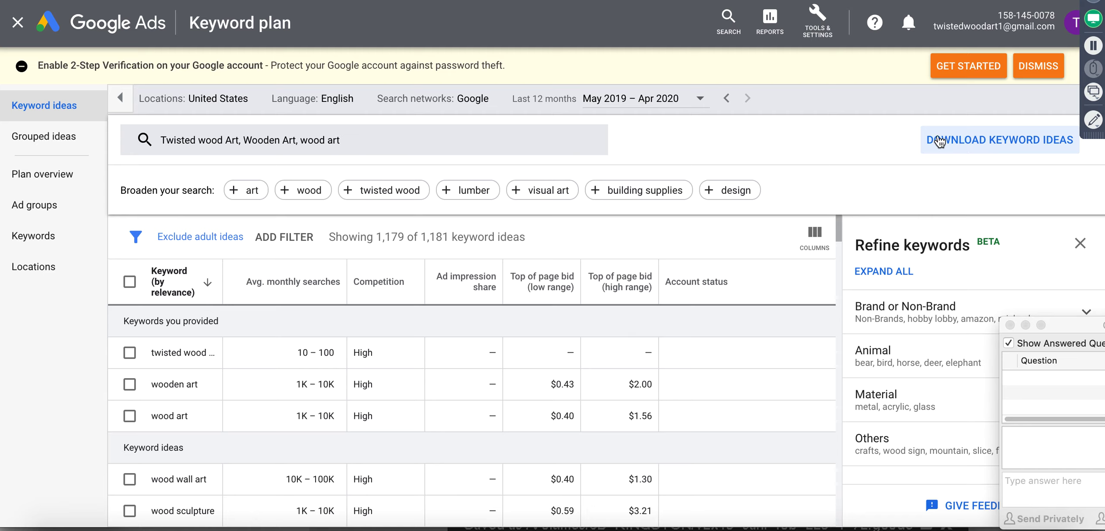
{"action": "left_click", "coordinate": [993, 144]}
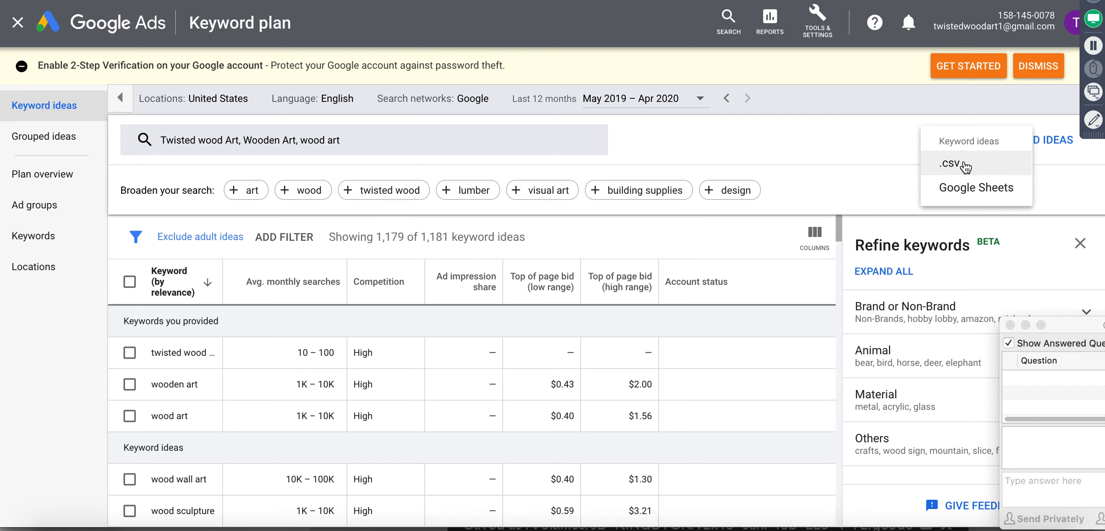
{"action": "left_click", "coordinate": [963, 166]}
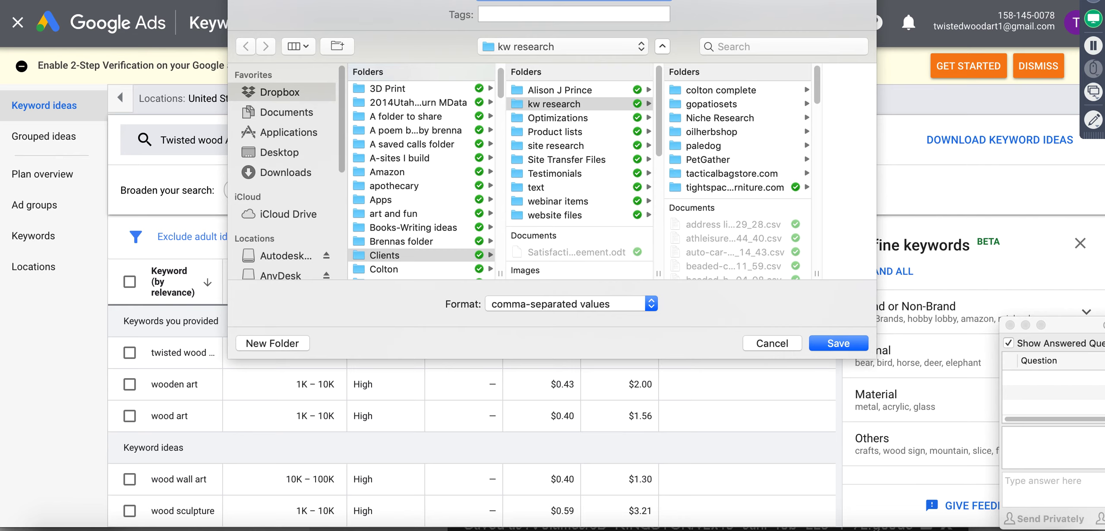
{"action": "left_click", "coordinate": [840, 349]}
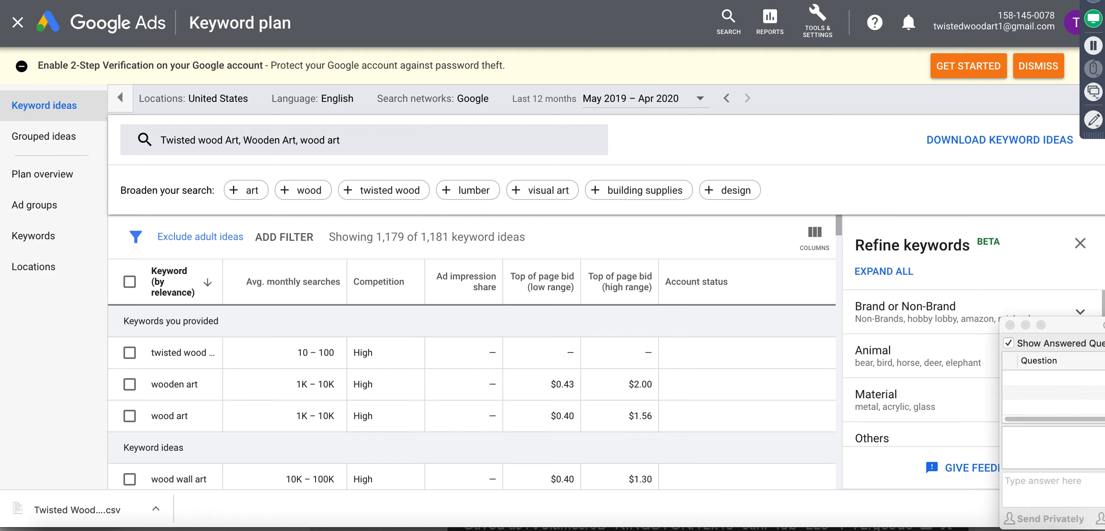
Open Google Drive in a new browser tab using the address drive.google.
{"action": "key", "text": "super+t"}
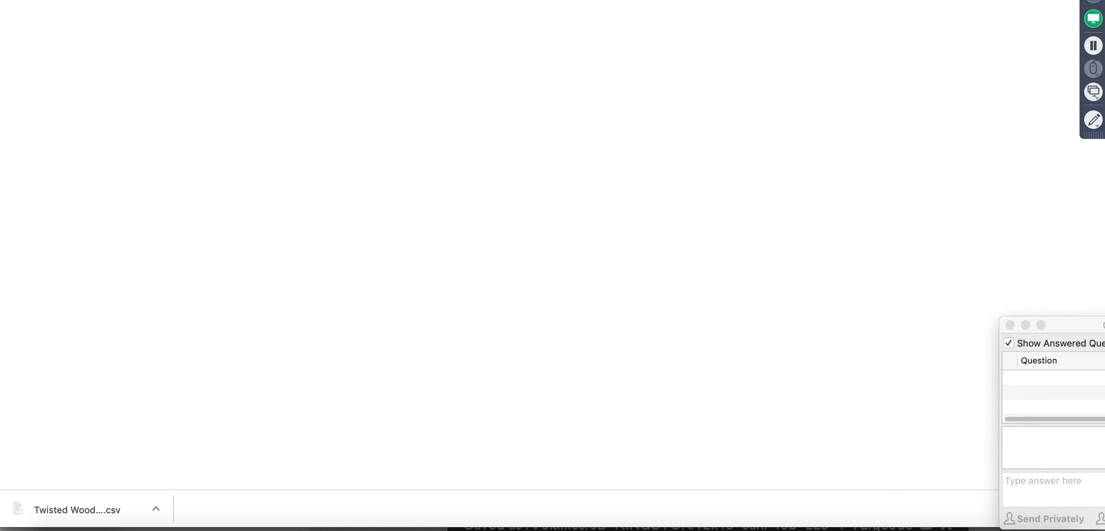
{"action": "type", "text": "drive."}
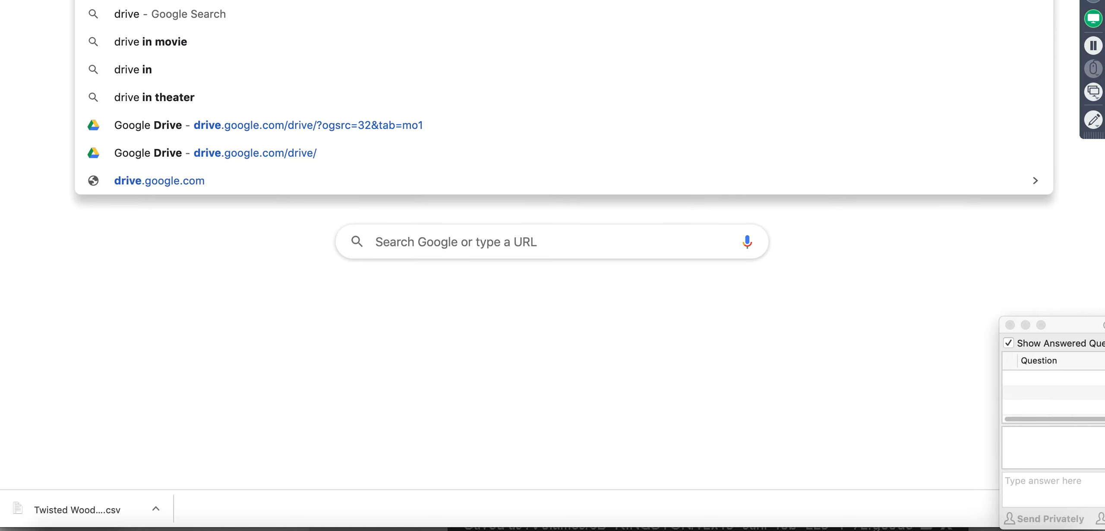
{"action": "type", "text": ".g"}
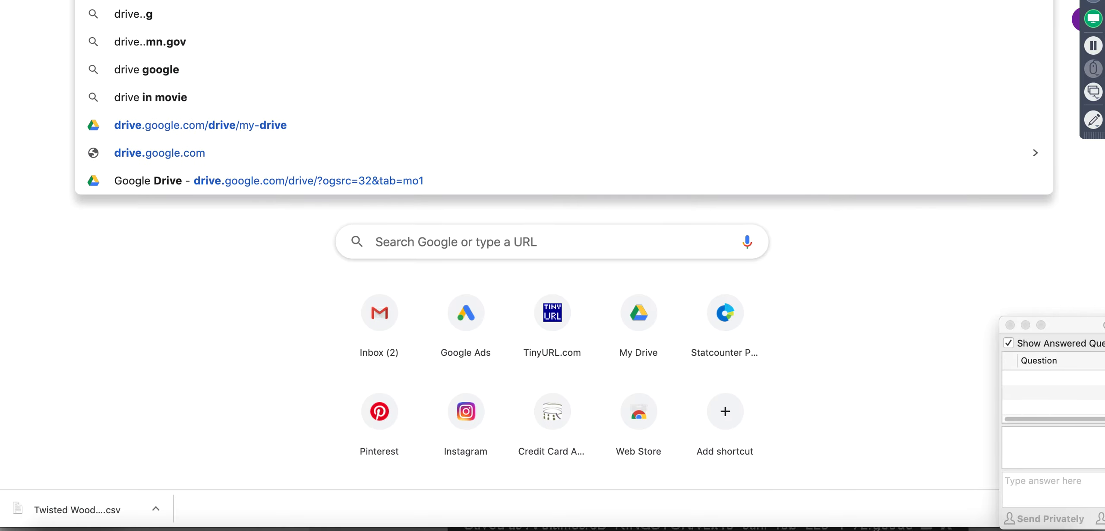
{"action": "key", "text": "BackSpace"}
{"action": "type", "text": "google"}
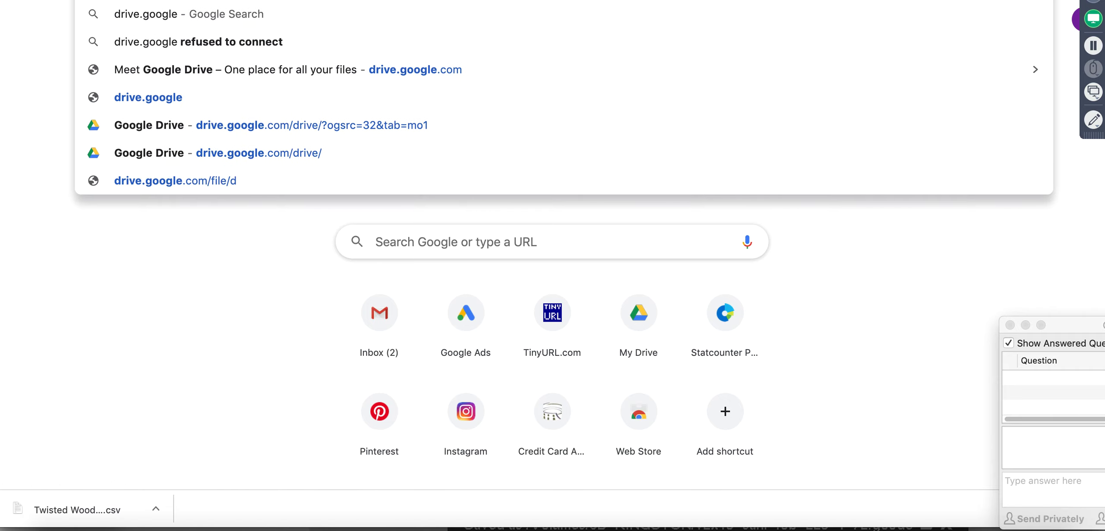
{"action": "key", "text": "Return"}
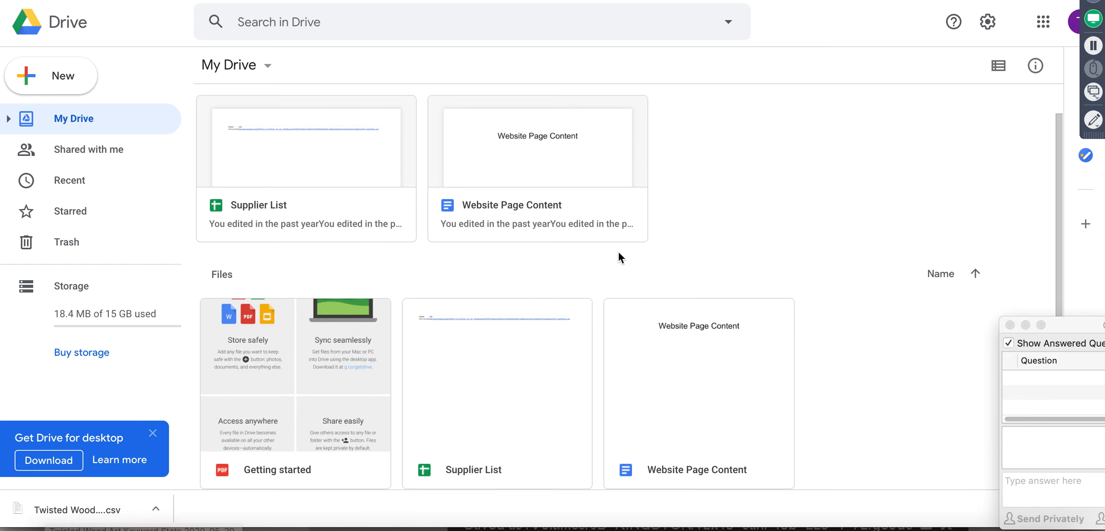
Upload the downloaded Twisted Wood keyword CSV file to My Drive.
{"action": "left_click_drag", "start_coordinate": [43, 510], "coordinate": [606, 281]}
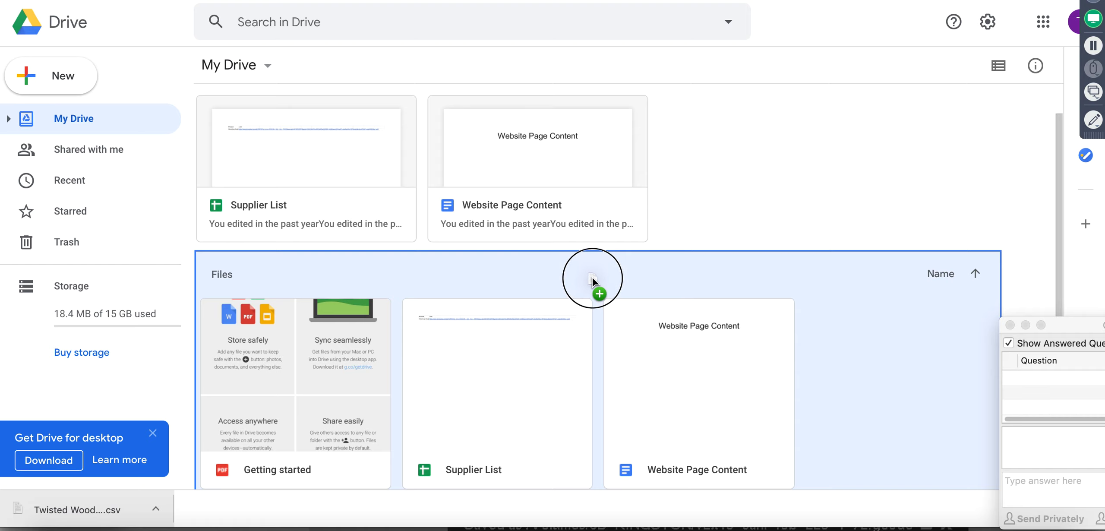
{"action": "left_click_drag", "start_coordinate": [592, 278], "coordinate": [592, 278]}
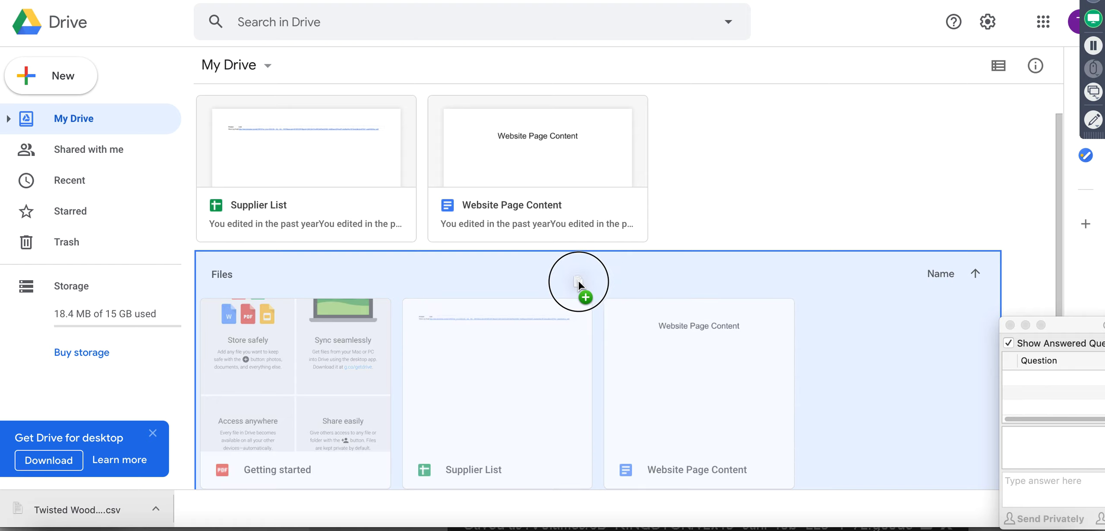
{"action": "left_click_drag", "start_coordinate": [597, 279], "coordinate": [597, 279]}
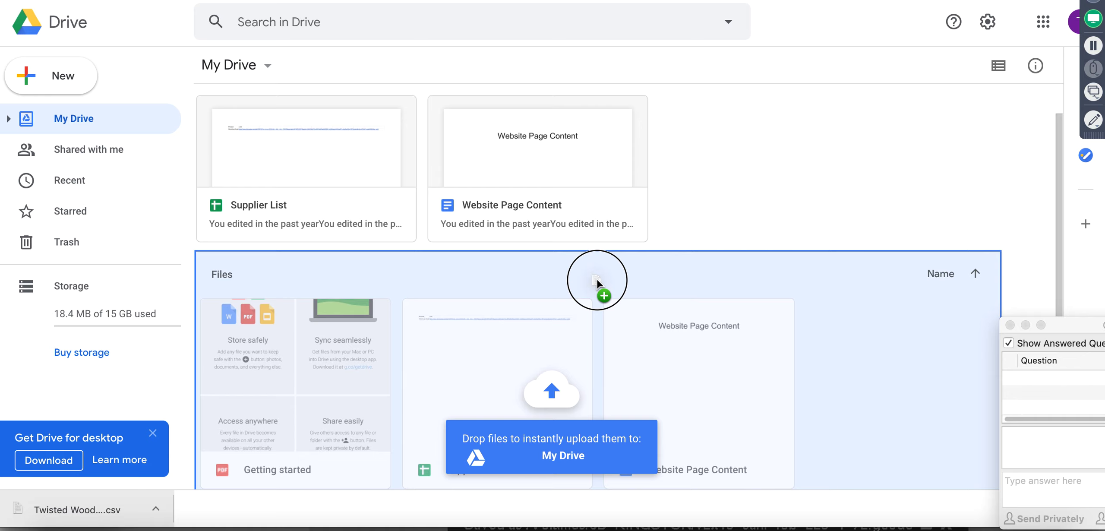
{"action": "left_click_drag", "start_coordinate": [596, 279], "coordinate": [597, 280]}
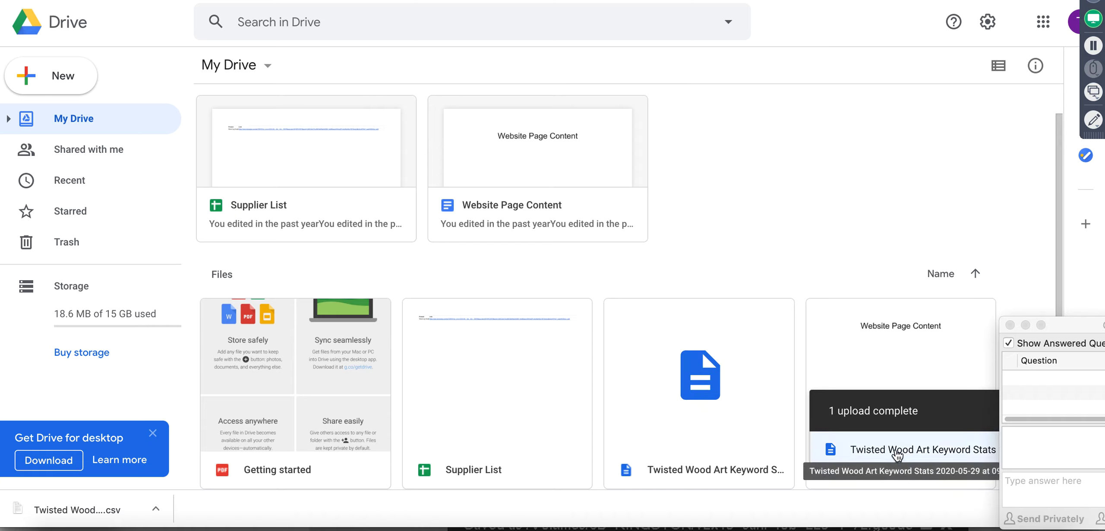
Preview the uploaded Twisted Wood Art Keyword Stats file and open it with Google Sheets.
{"action": "left_click", "coordinate": [865, 451]}
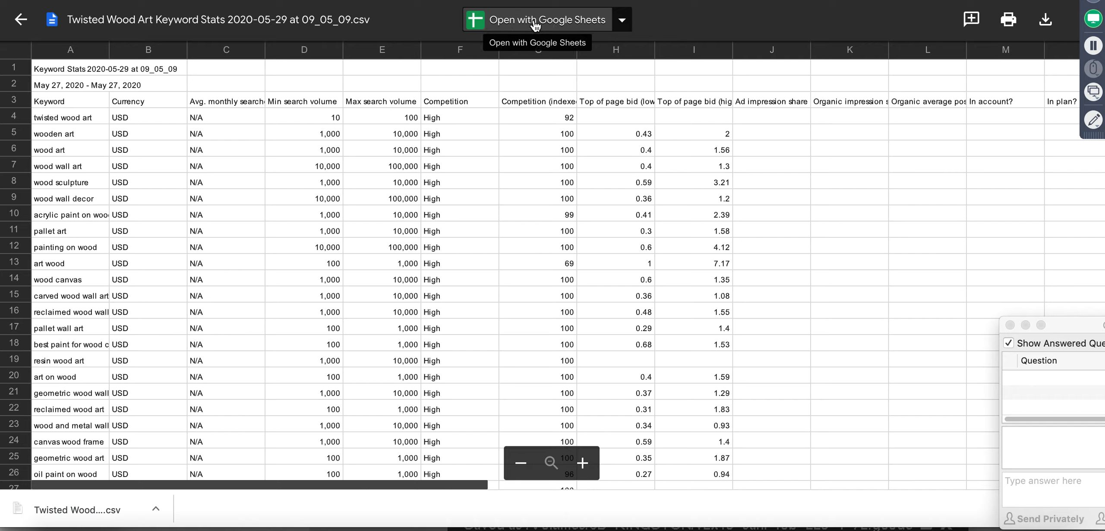
{"action": "left_click", "coordinate": [521, 23]}
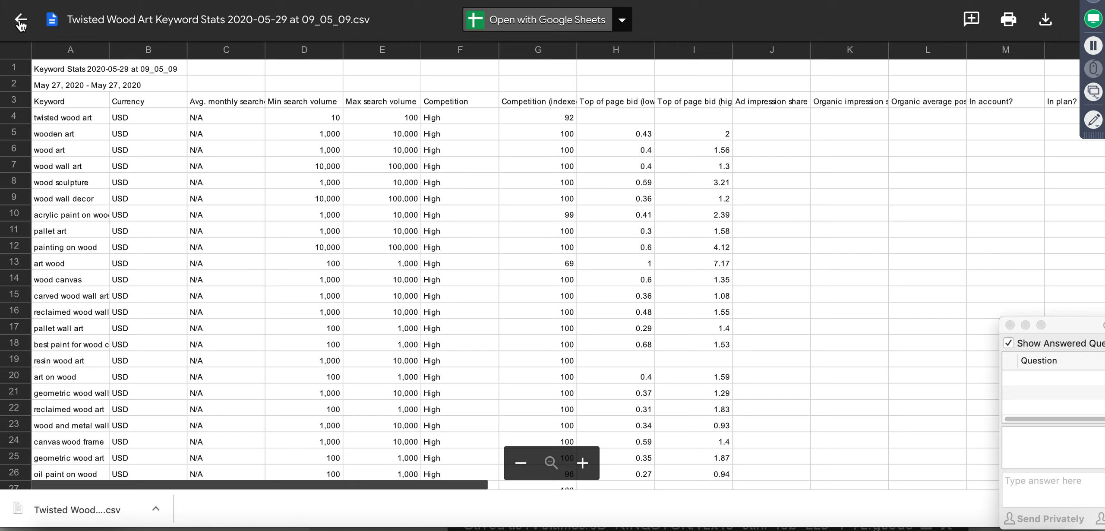
{"action": "left_click", "coordinate": [539, 20]}
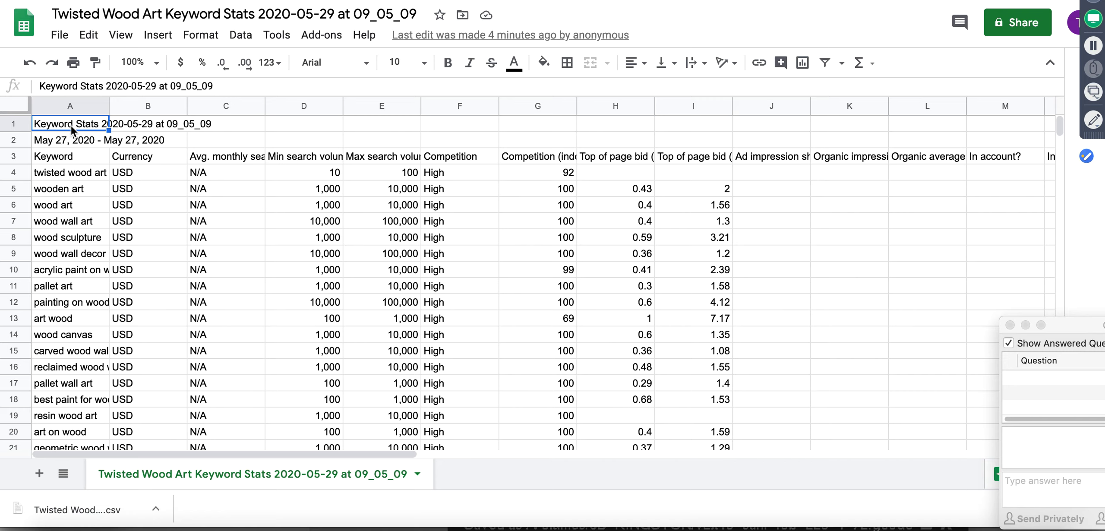
Delete rows 1 and 2 with the report title and date range, and dismiss the document status tip.
{"action": "left_click", "coordinate": [48, 143]}
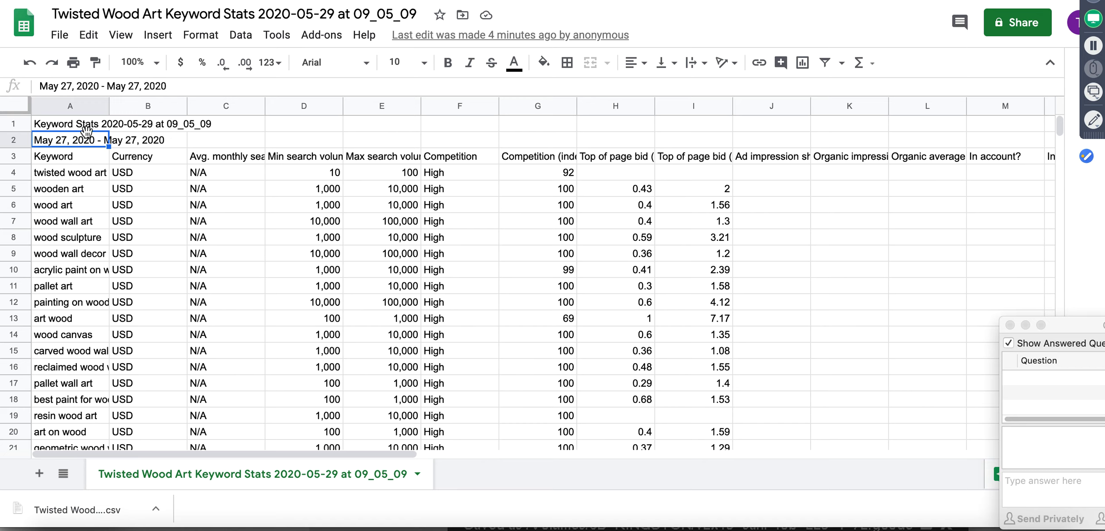
{"action": "left_click", "coordinate": [16, 124]}
{"action": "left_click_drag", "start_coordinate": [15, 129], "coordinate": [13, 141]}
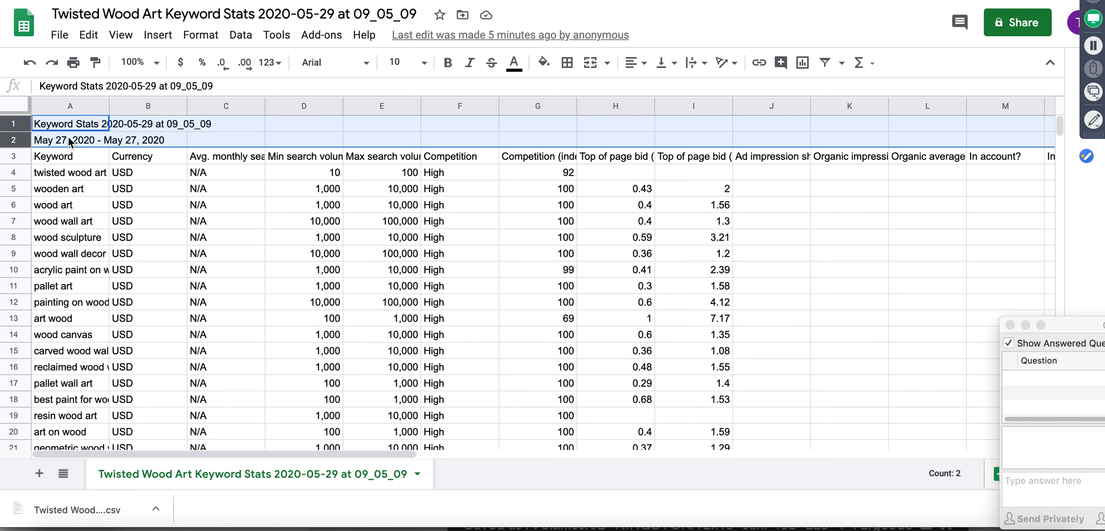
{"action": "right_click", "coordinate": [128, 131]}
{"action": "mouse_move", "coordinate": [130, 138]}
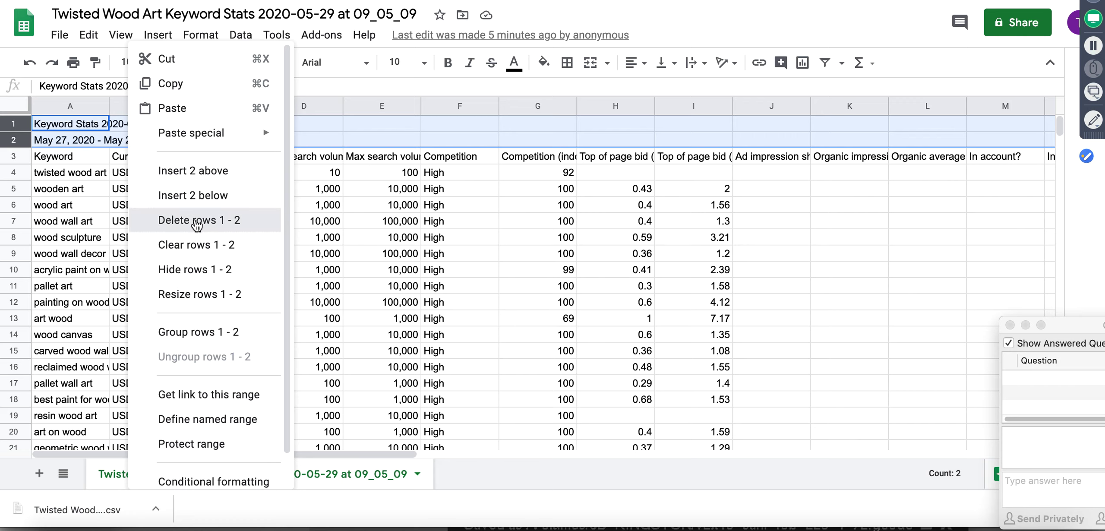
{"action": "left_click", "coordinate": [197, 221]}
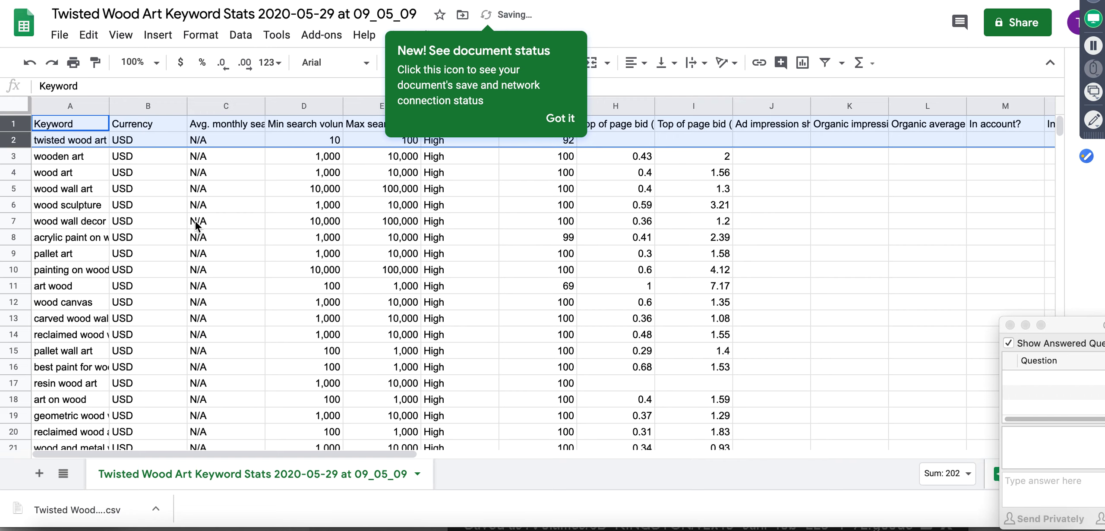
{"action": "left_click", "coordinate": [84, 191]}
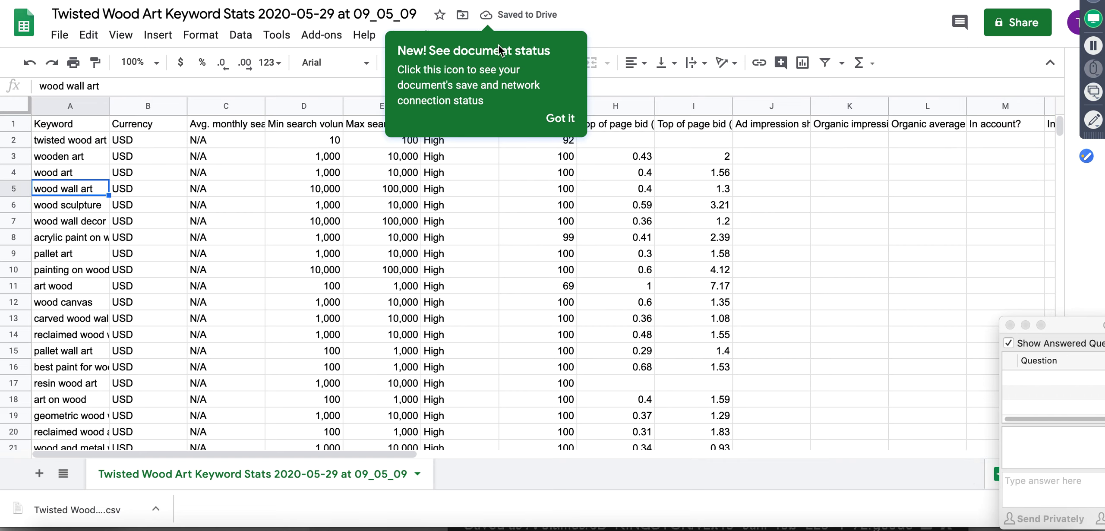
{"action": "left_click", "coordinate": [561, 121]}
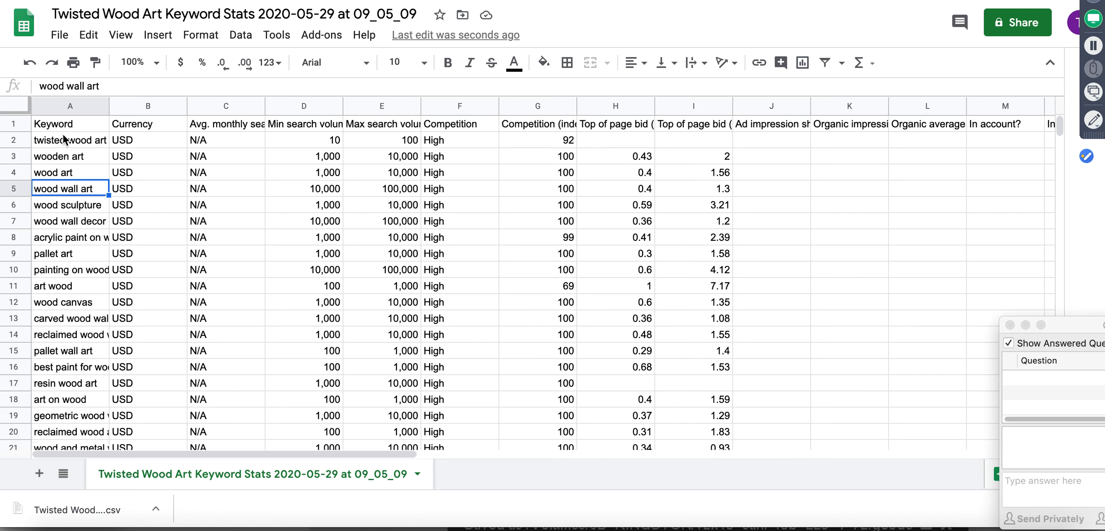
Make the header row of the keyword sheet bold.
{"action": "left_click", "coordinate": [14, 124]}
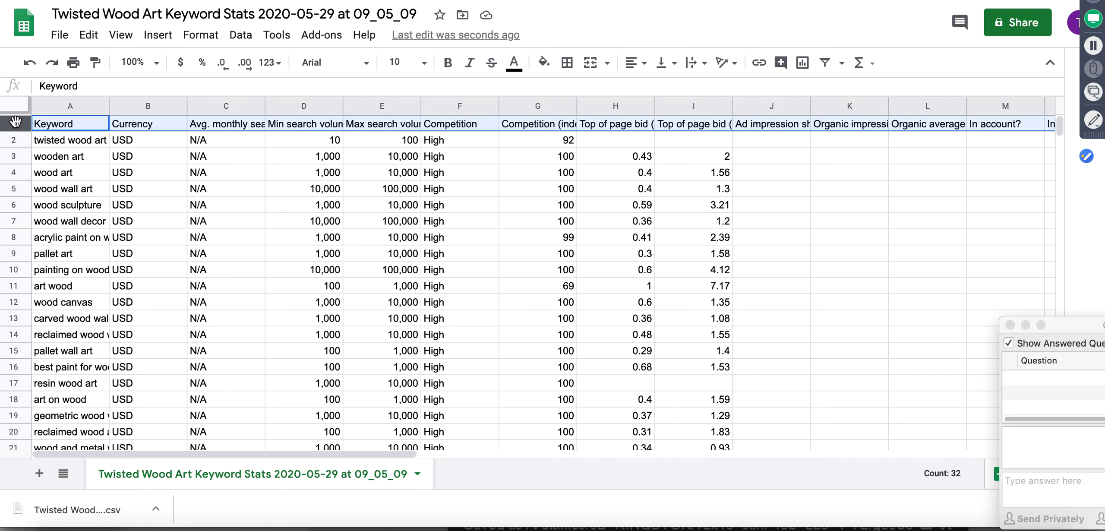
{"action": "left_click", "coordinate": [447, 65]}
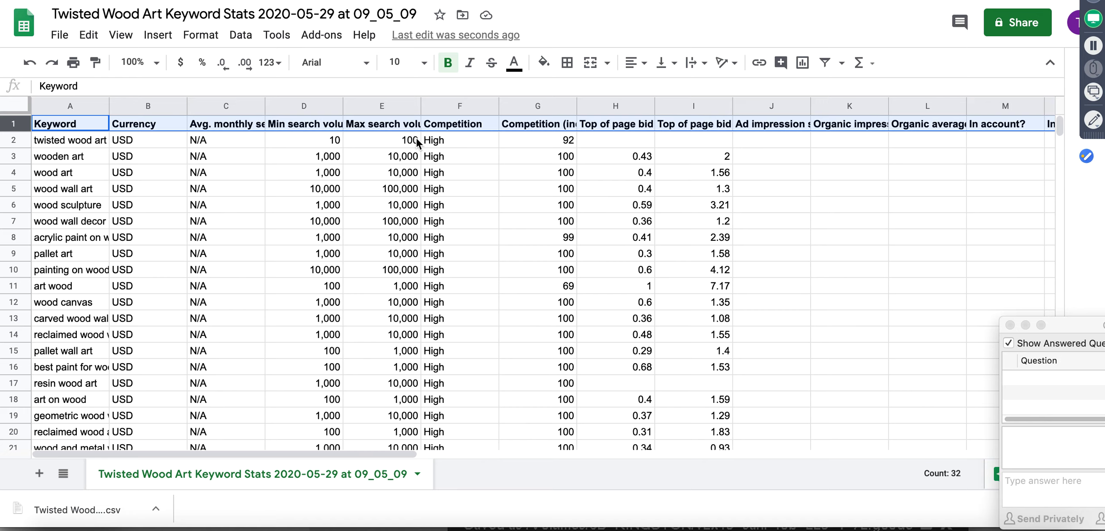
{"action": "left_click", "coordinate": [172, 176]}
Freeze the header row of the keyword sheet and scroll through the list to check it.
{"action": "scroll", "coordinate": [180, 175], "scroll_direction": "down", "scroll_amount": 1}
{"action": "scroll", "coordinate": [178, 173], "scroll_direction": "down", "scroll_amount": 15}
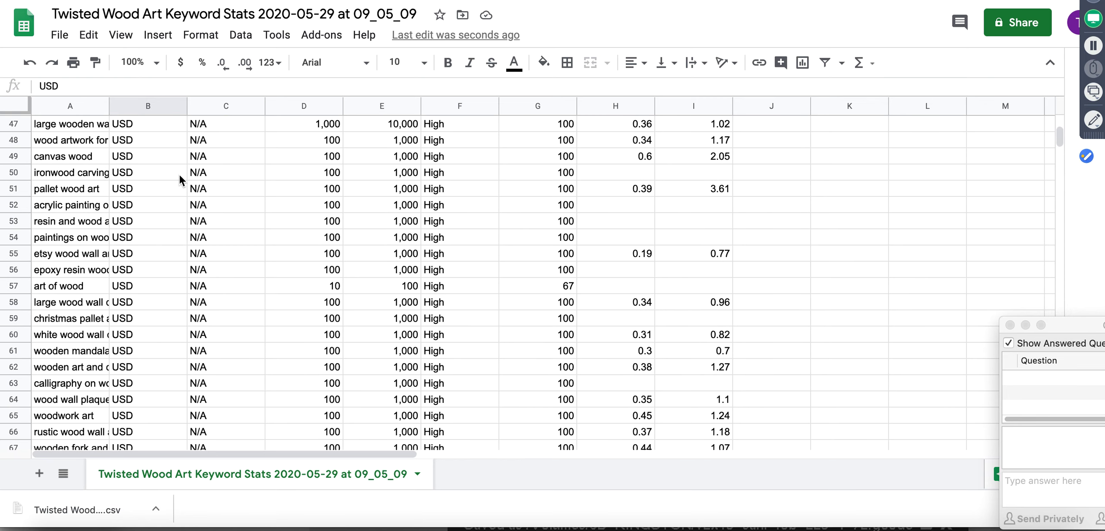
{"action": "scroll", "coordinate": [179, 174], "scroll_direction": "up", "scroll_amount": 15}
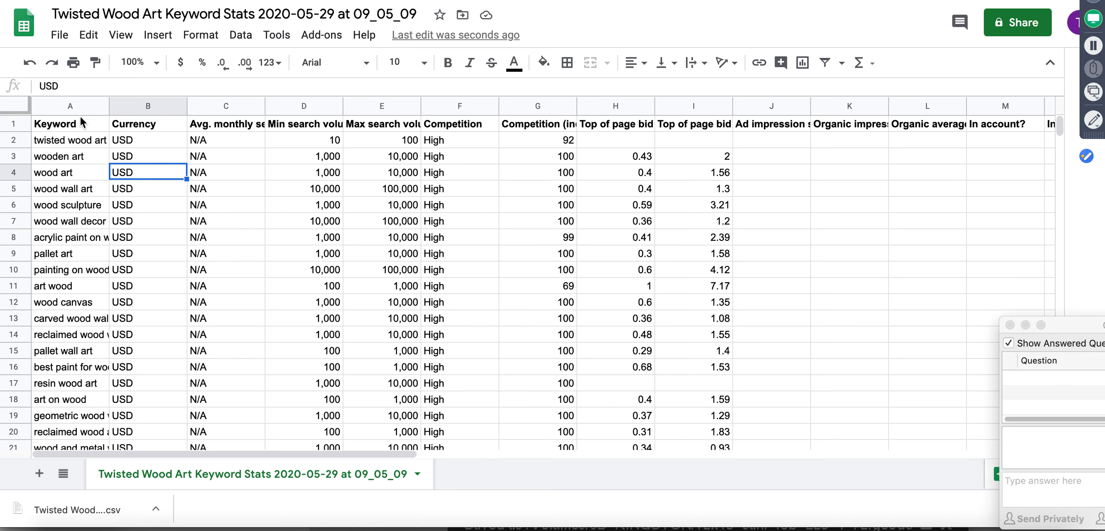
{"action": "left_click", "coordinate": [18, 103]}
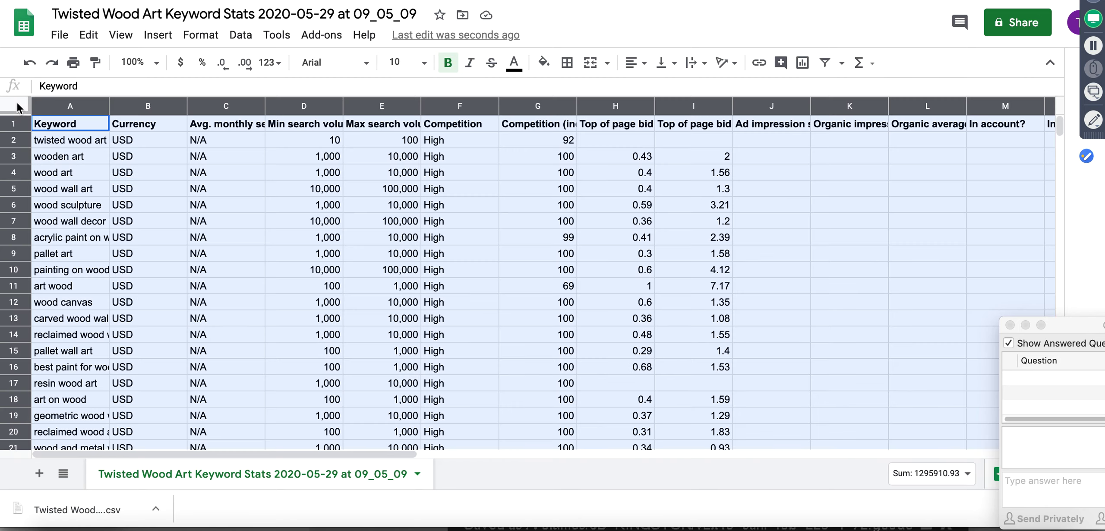
{"action": "left_click", "coordinate": [174, 159]}
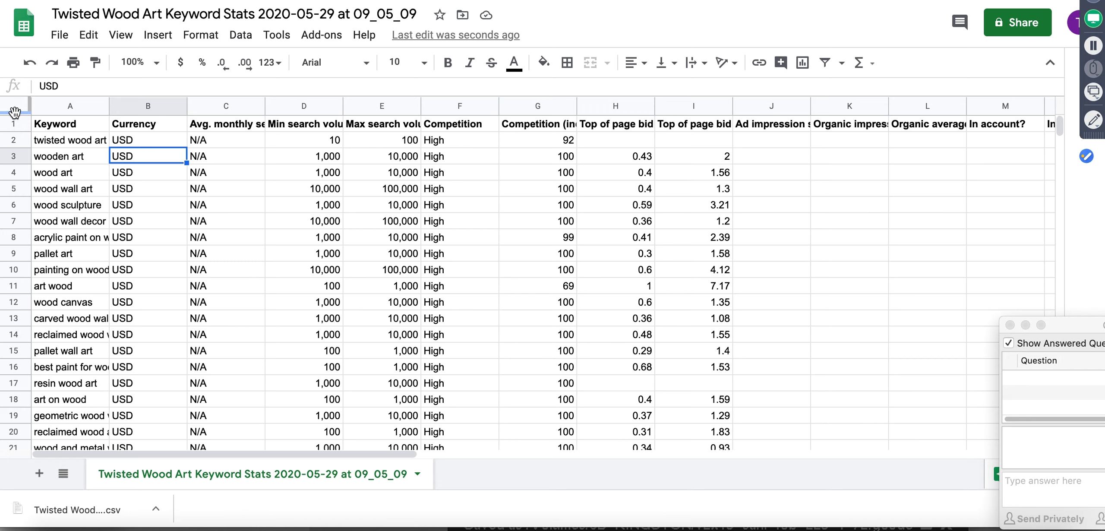
{"action": "left_click_drag", "start_coordinate": [14, 112], "coordinate": [14, 134]}
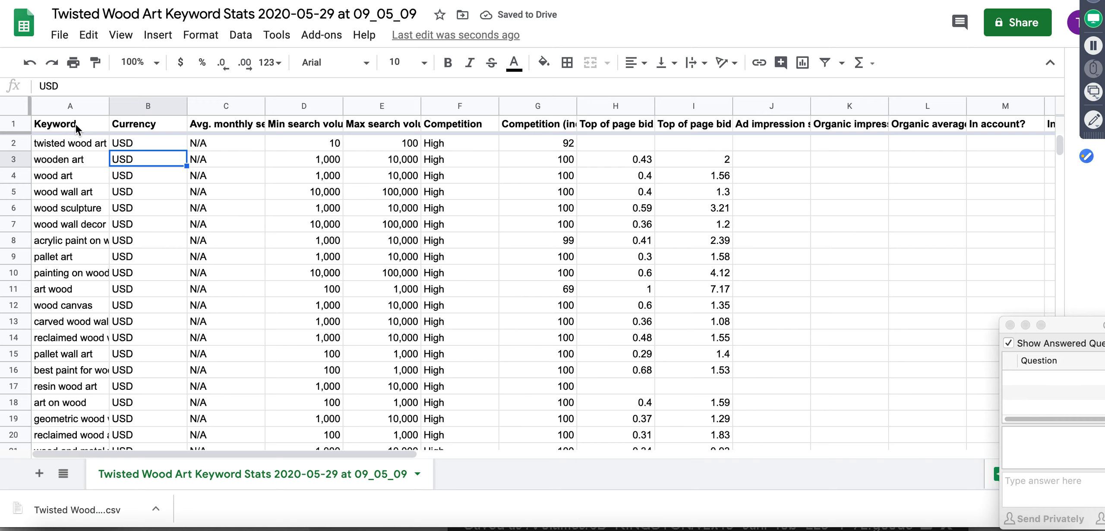
{"action": "scroll", "coordinate": [61, 163], "scroll_direction": "down", "scroll_amount": 5}
{"action": "scroll", "coordinate": [71, 179], "scroll_direction": "down", "scroll_amount": 20}
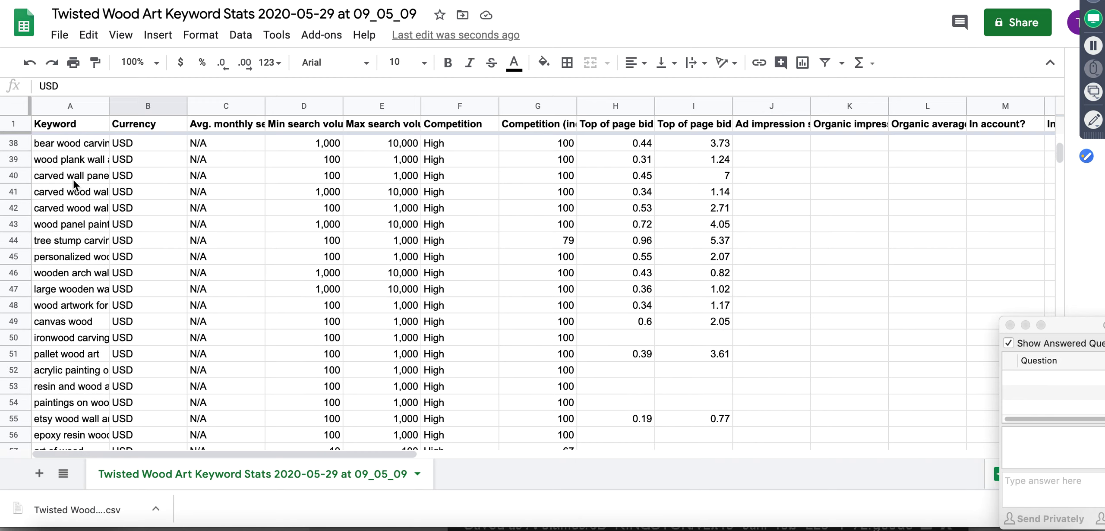
{"action": "scroll", "coordinate": [74, 181], "scroll_direction": "up", "scroll_amount": 20}
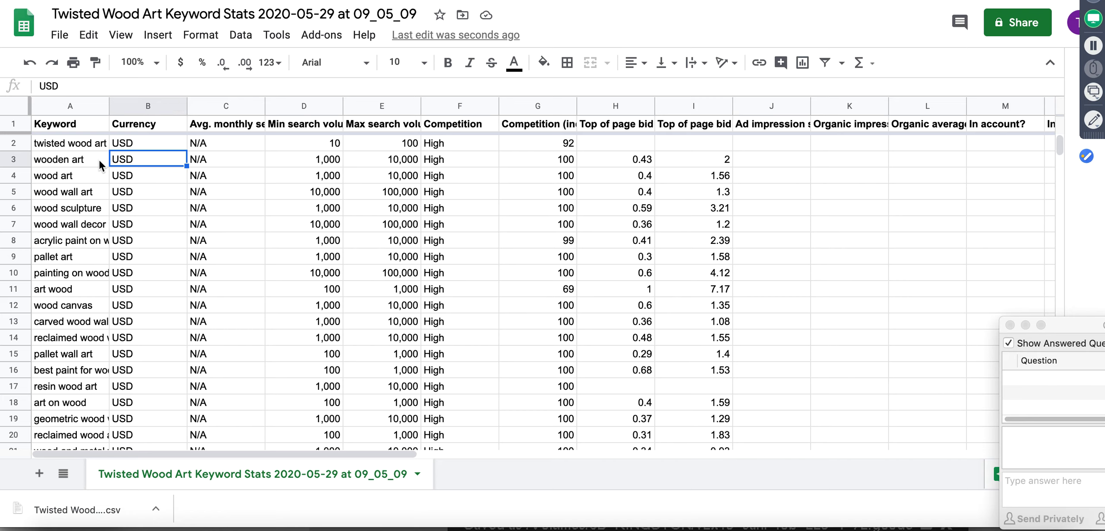
Delete columns B and C with the currency and average monthly searches, leaving the keyword and min/max search volume columns.
{"action": "left_click", "coordinate": [65, 103]}
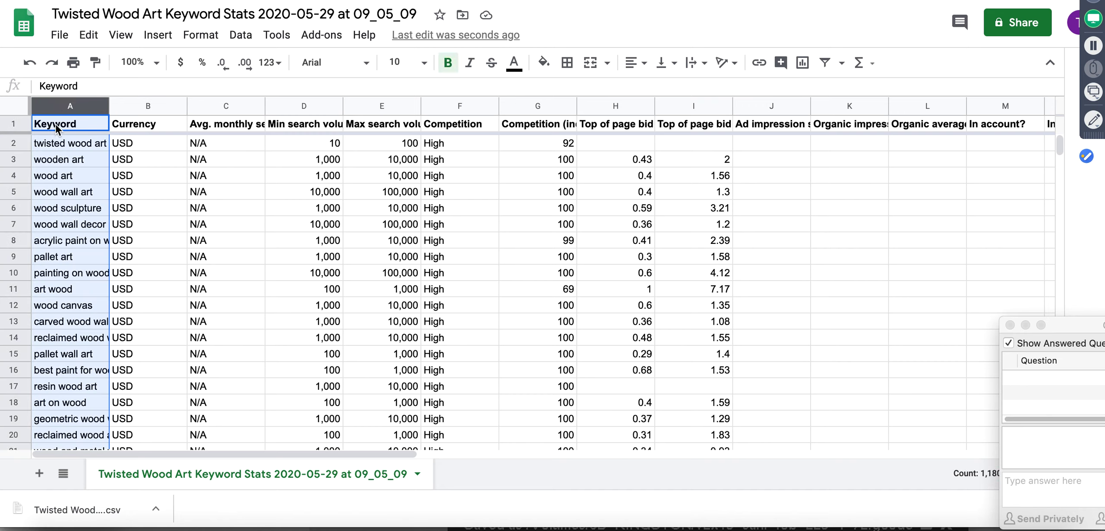
{"action": "left_click", "coordinate": [56, 145]}
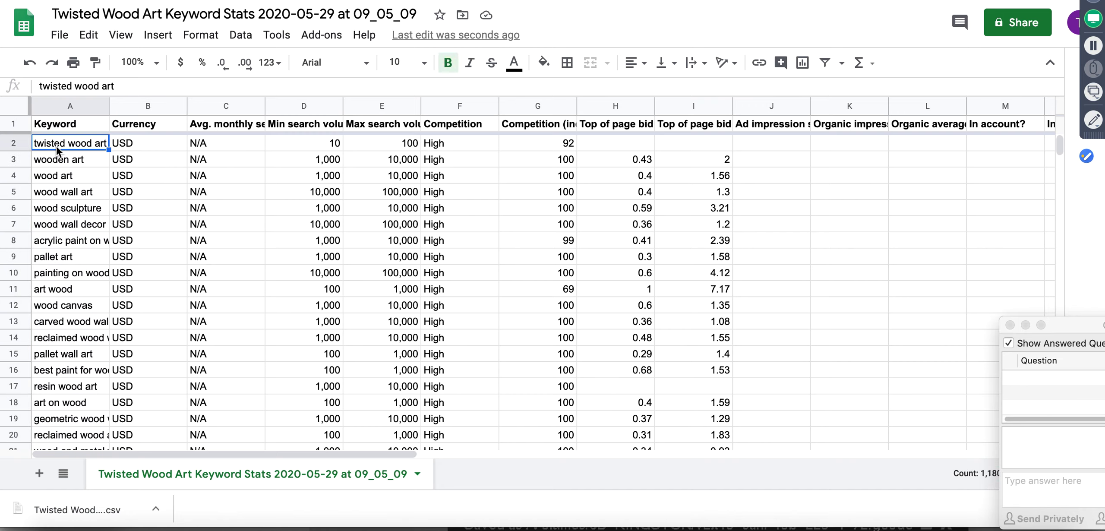
{"action": "left_click", "coordinate": [312, 126]}
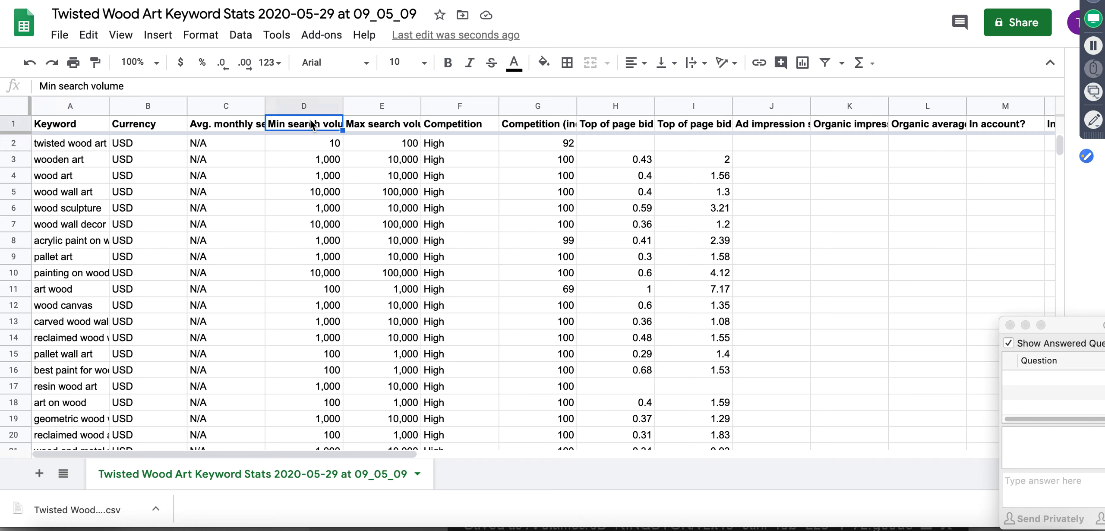
{"action": "left_click", "coordinate": [389, 125]}
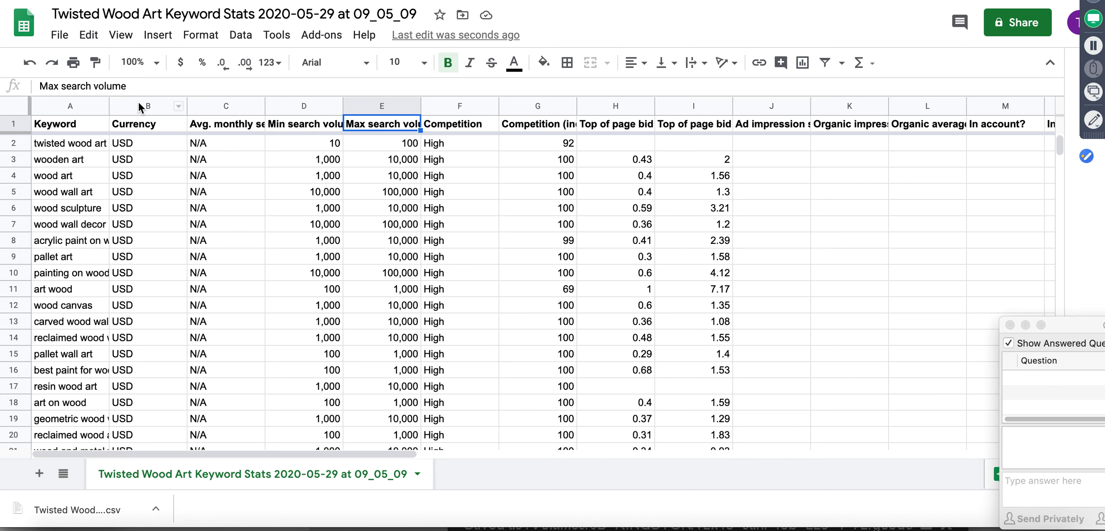
{"action": "left_click_drag", "start_coordinate": [139, 105], "coordinate": [233, 106]}
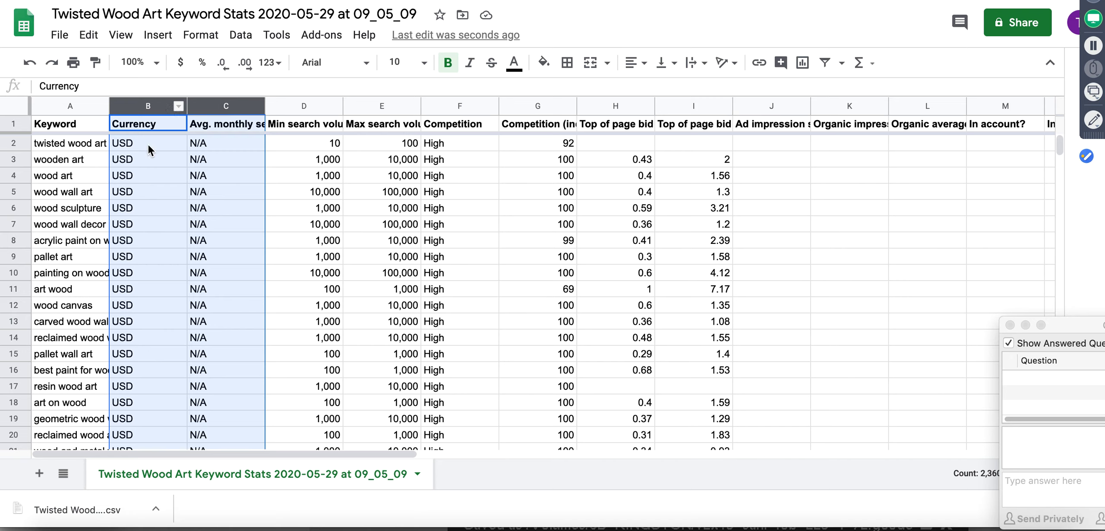
{"action": "right_click", "coordinate": [171, 190]}
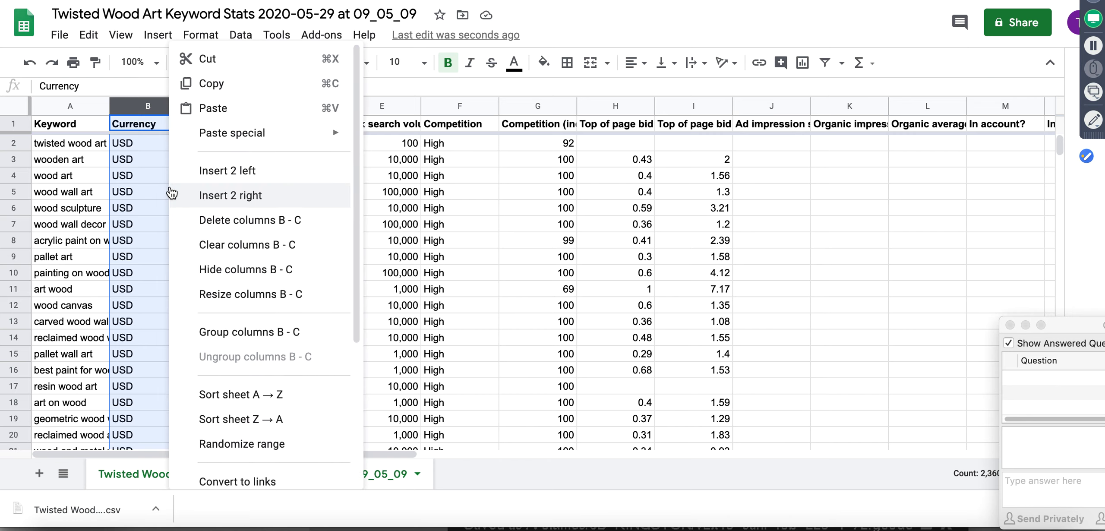
{"action": "left_click", "coordinate": [213, 220]}
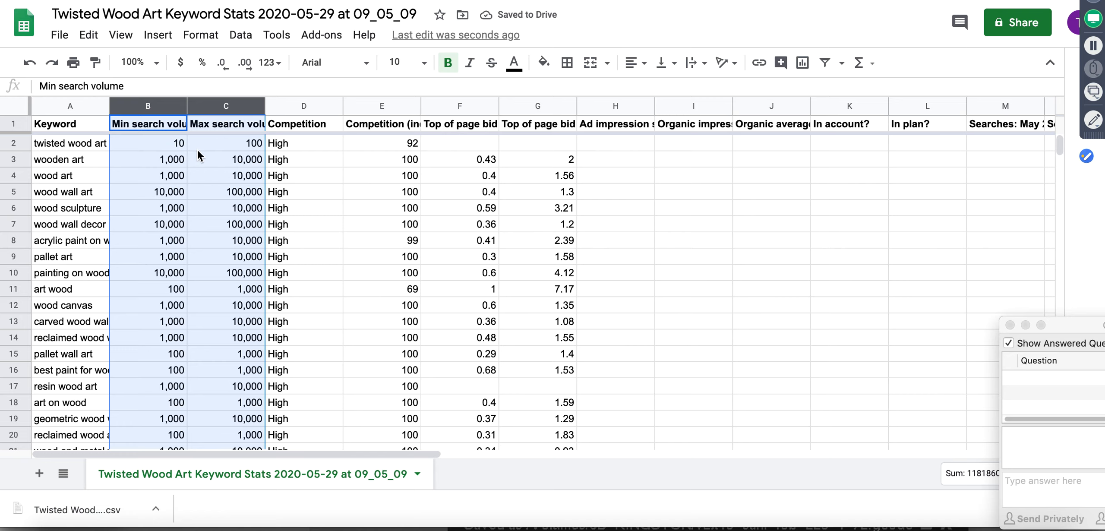
Delete columns D to L, from Competition through In plan?
{"action": "left_click_drag", "start_coordinate": [302, 104], "coordinate": [950, 115]}
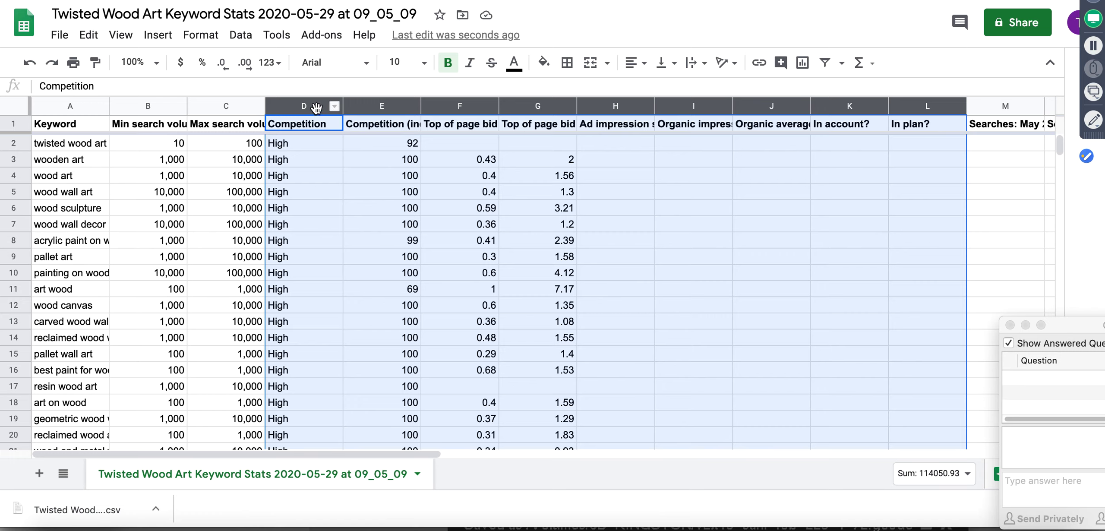
{"action": "right_click", "coordinate": [561, 236]}
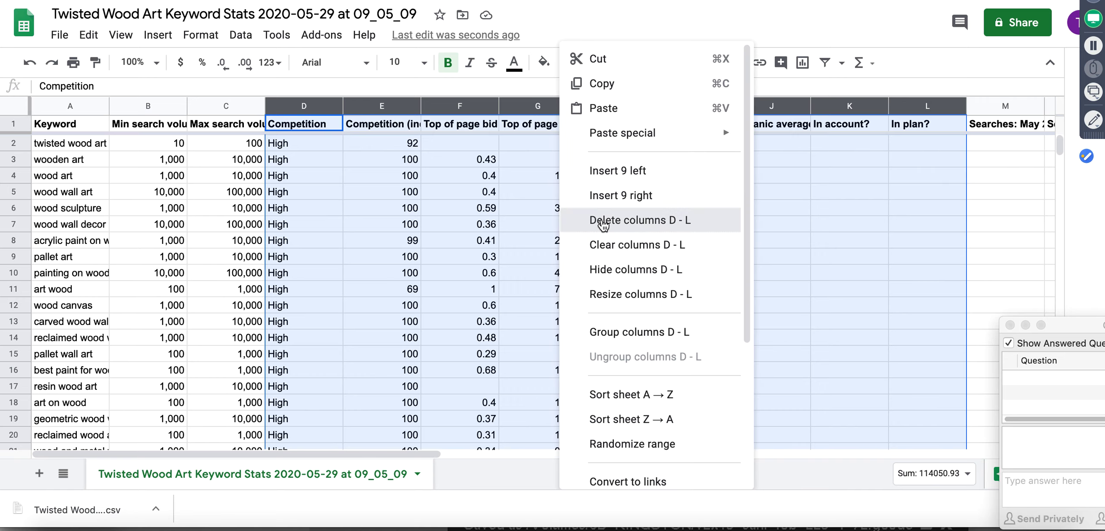
{"action": "left_click", "coordinate": [602, 223]}
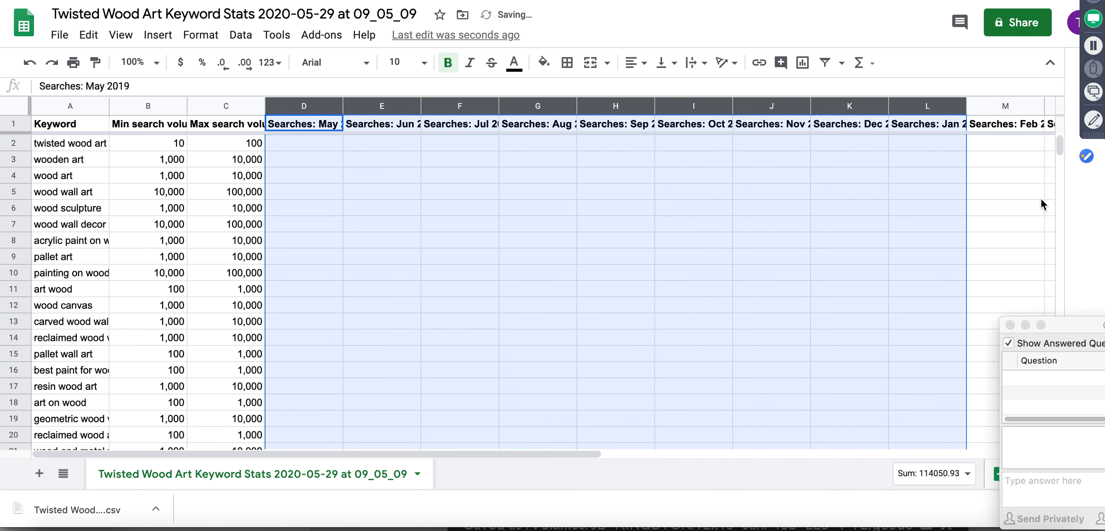
Delete all the monthly Searches columns and Concept columns that follow Max search volume.
{"action": "right_click", "coordinate": [454, 273]}
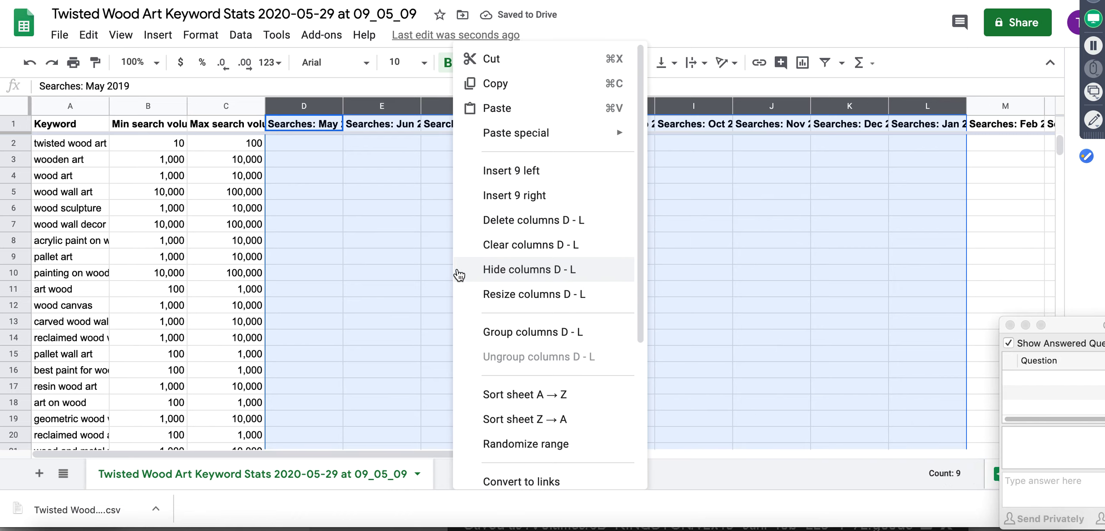
{"action": "left_click", "coordinate": [509, 221]}
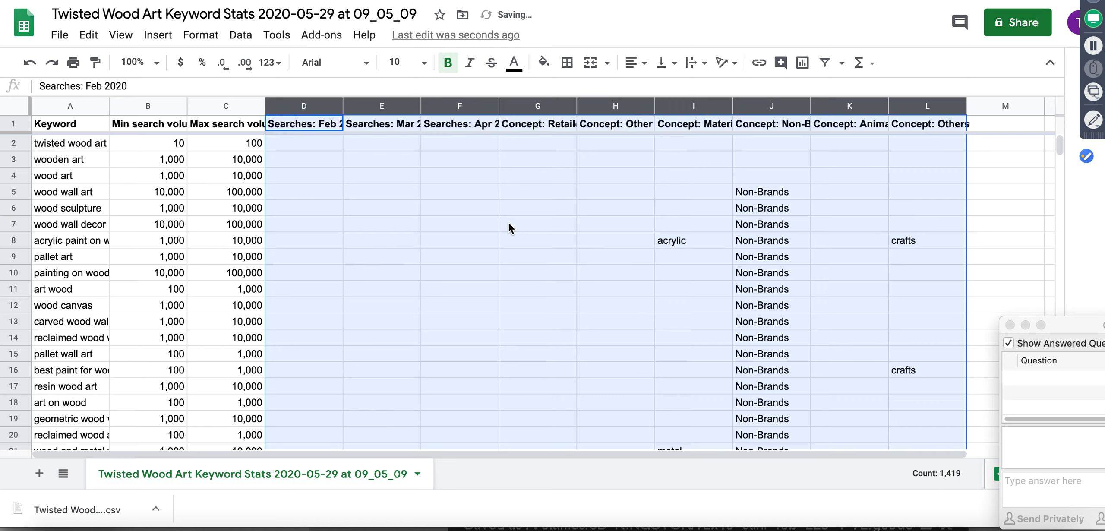
{"action": "right_click", "coordinate": [537, 236]}
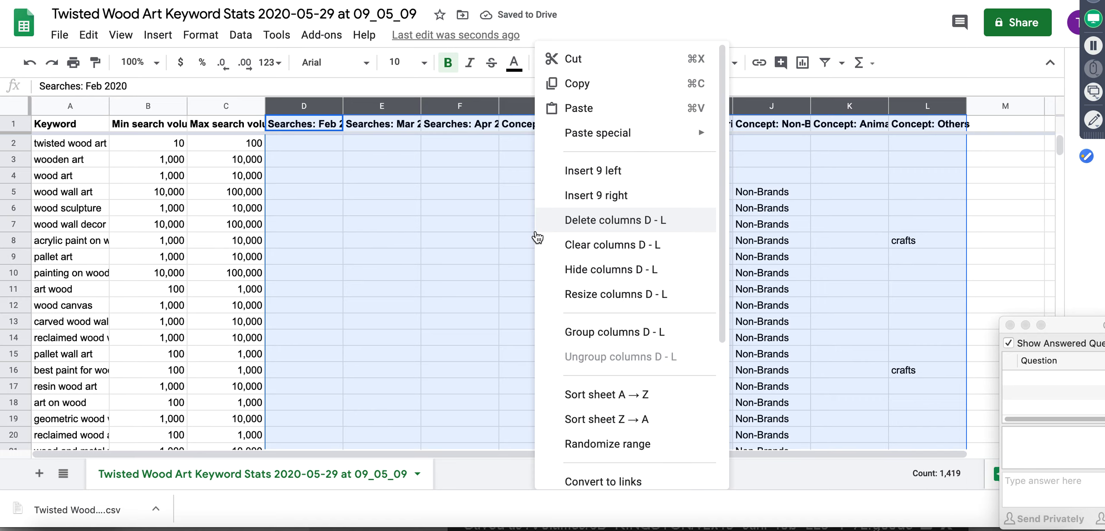
{"action": "left_click", "coordinate": [593, 221]}
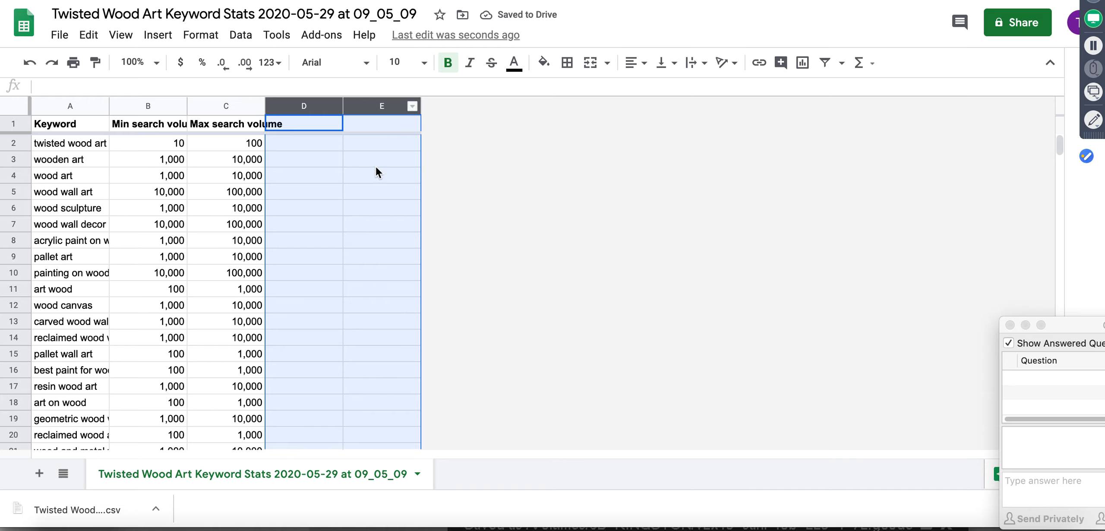
Insert two more blank columns after the empty columns D and E.
{"action": "right_click", "coordinate": [322, 172]}
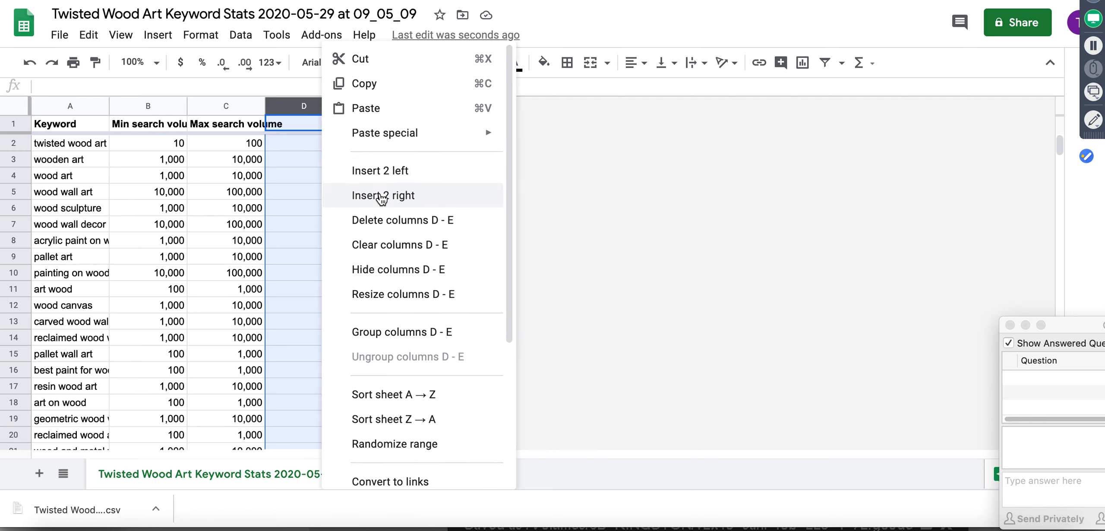
{"action": "left_click", "coordinate": [379, 194]}
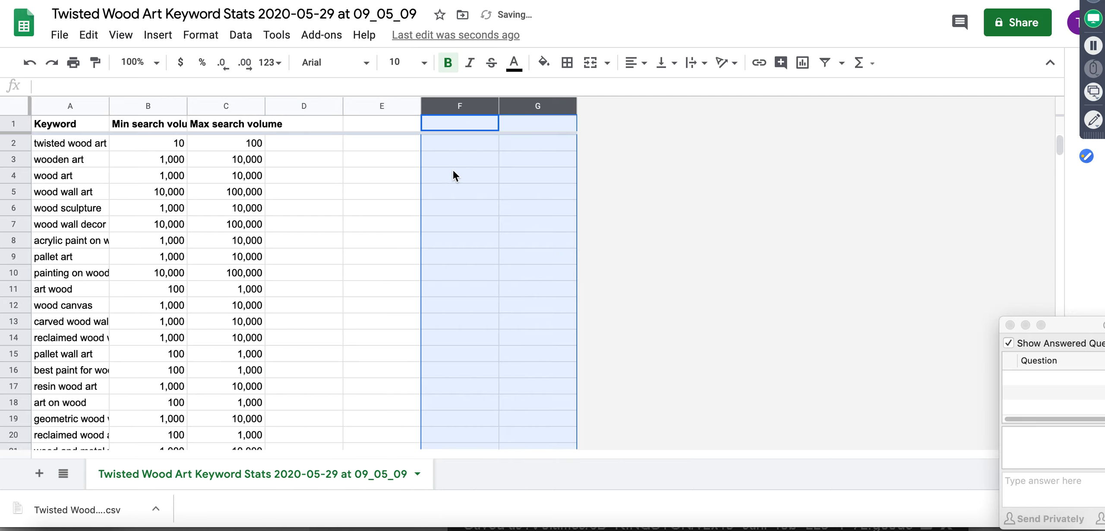
{"action": "left_click", "coordinate": [338, 159]}
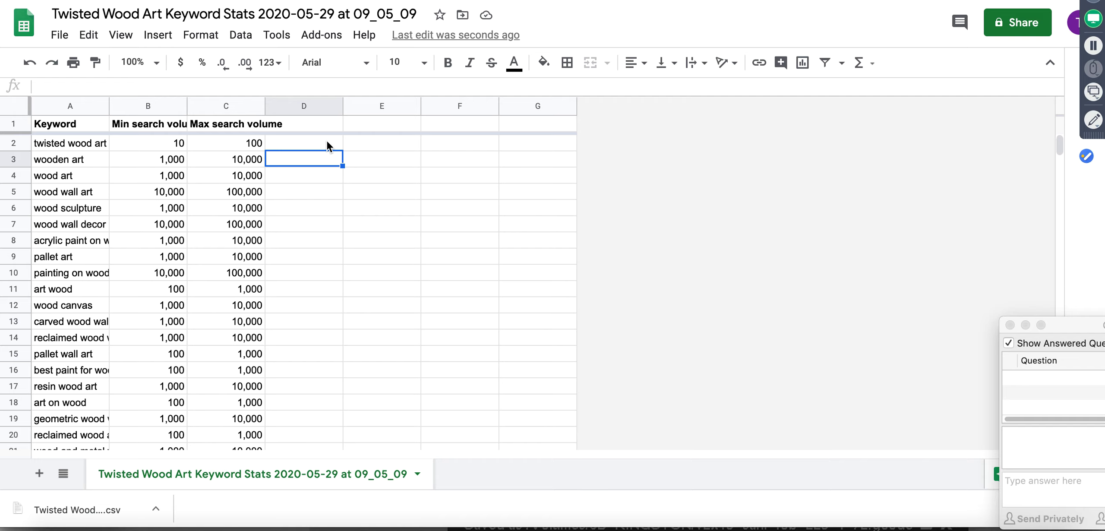
Move the floating meeting controls out of the way and enlarge the browser page zoom to 200%.
{"action": "left_click_drag", "start_coordinate": [1093, 135], "coordinate": [1093, 188]}
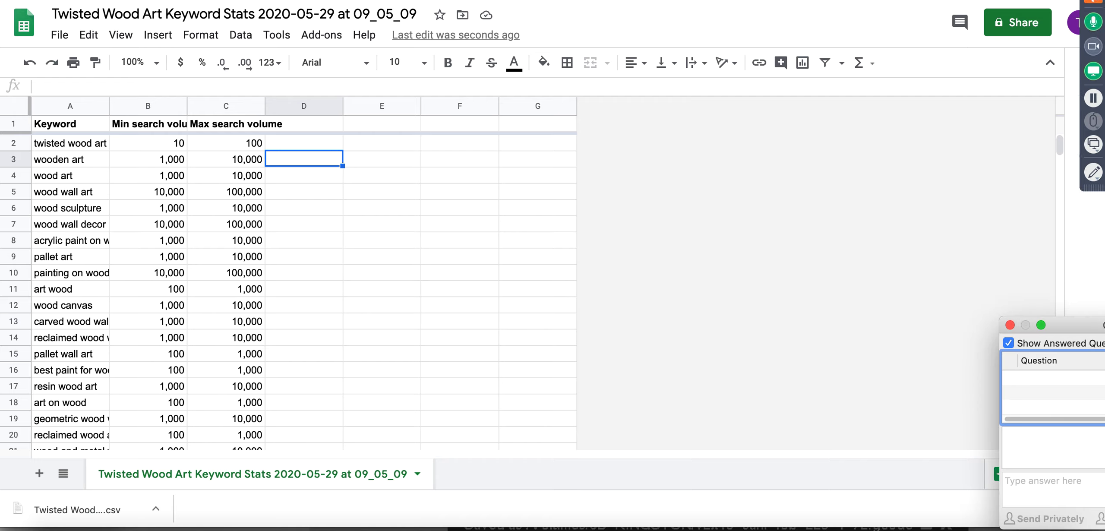
{"action": "left_click", "coordinate": [1093, 1]}
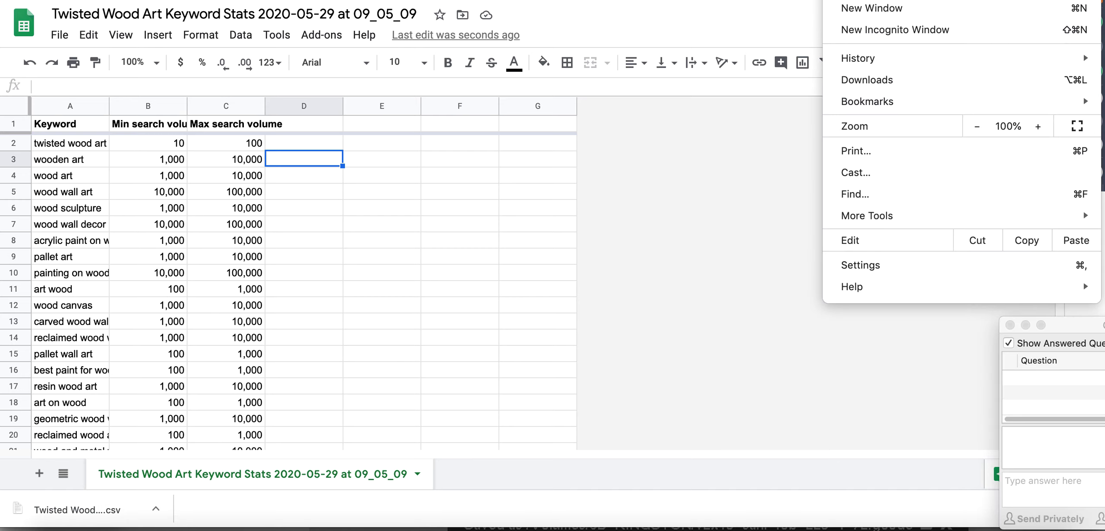
{"action": "left_click", "coordinate": [1038, 126]}
{"action": "left_click", "coordinate": [1038, 126]}
{"action": "left_click", "coordinate": [1038, 126]}
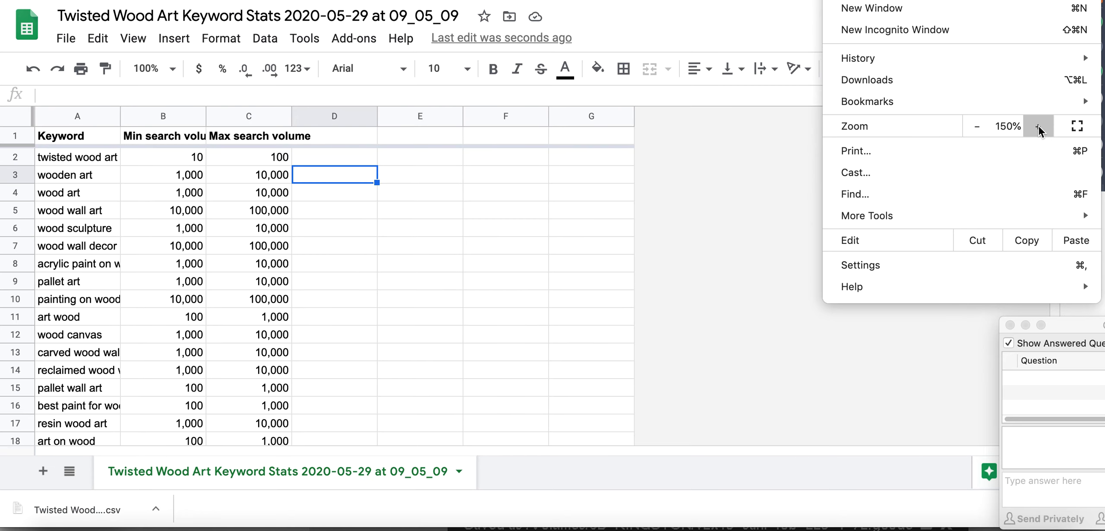
{"action": "left_click", "coordinate": [1038, 126]}
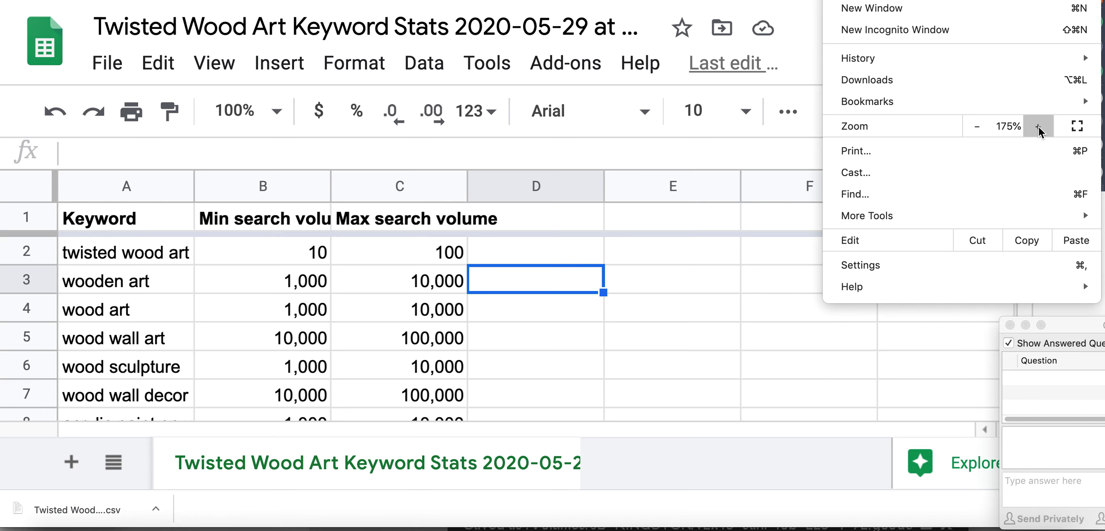
{"action": "left_click", "coordinate": [1038, 126]}
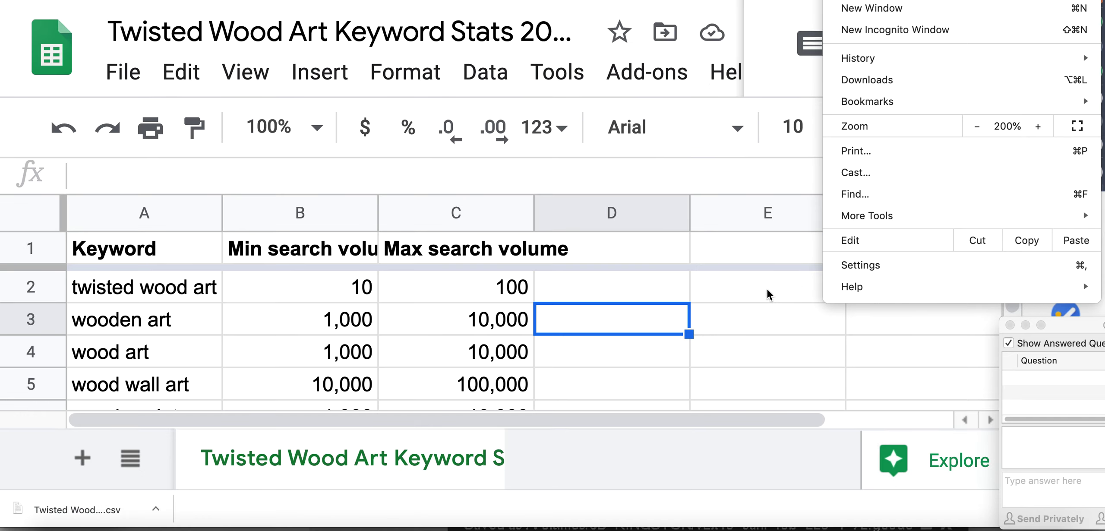
{"action": "left_click", "coordinate": [614, 299]}
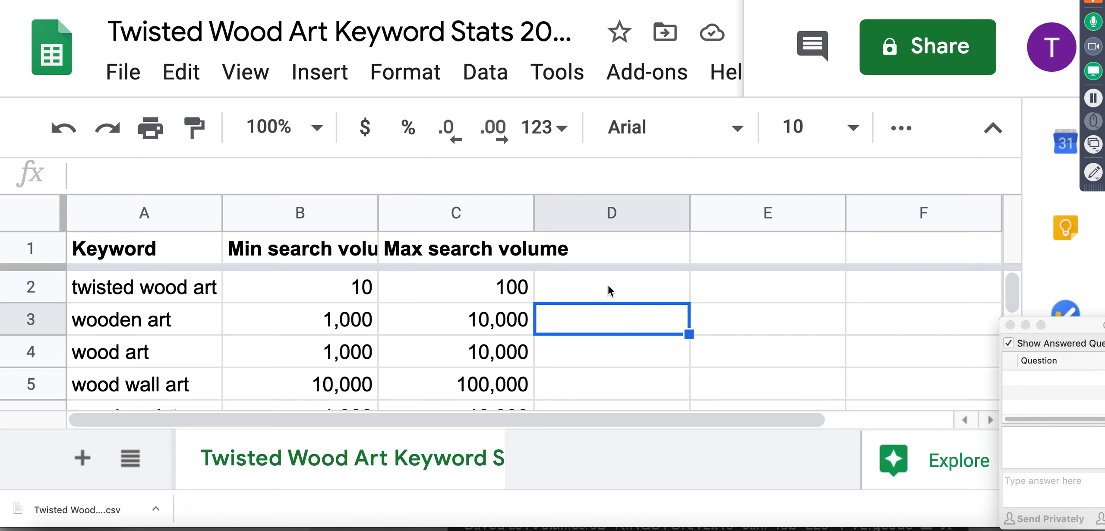
Start a CONCATENATE formula in cell D2, beside the first keyword's search volumes.
{"action": "left_click", "coordinate": [608, 285]}
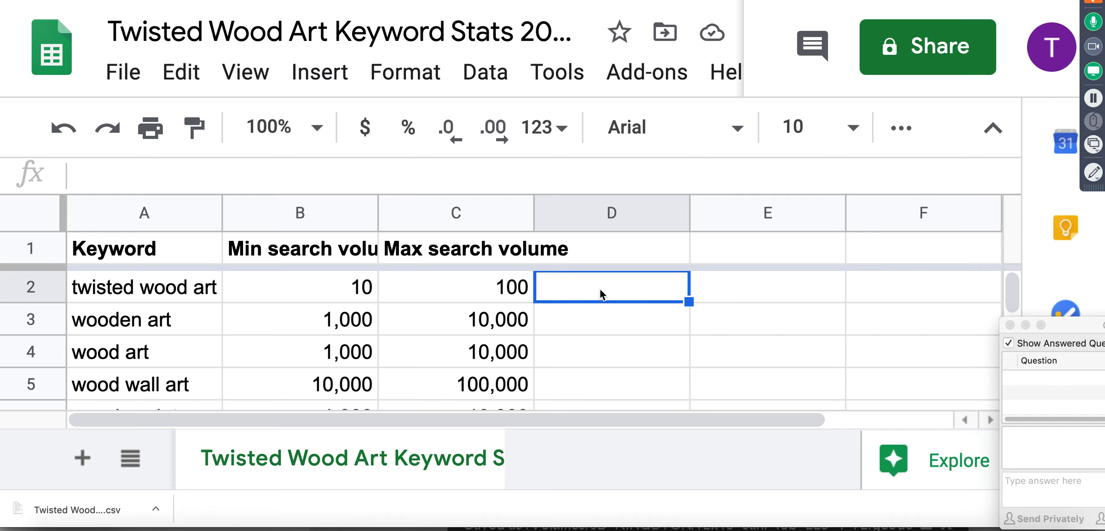
{"action": "type", "text": "="}
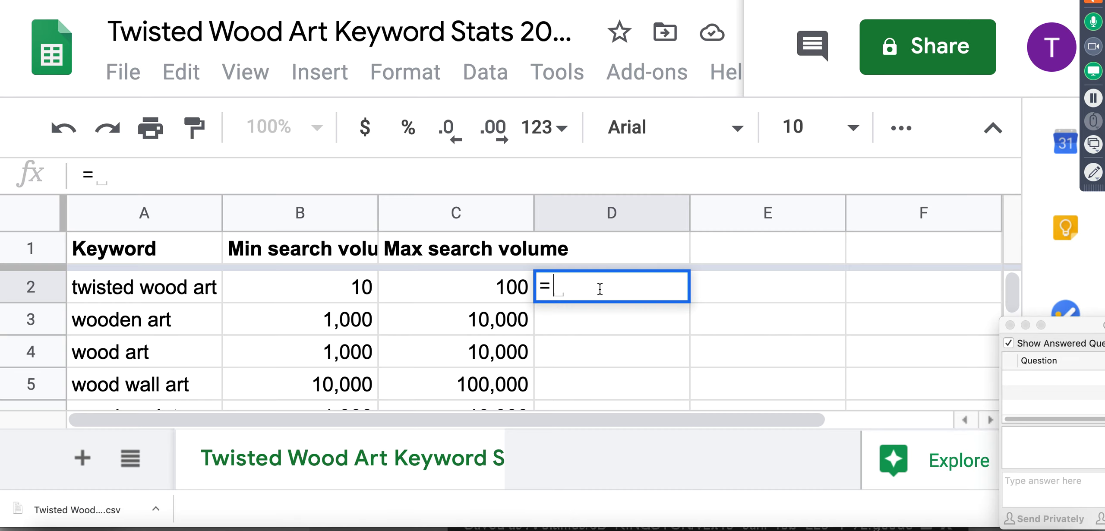
{"action": "key", "text": "BackSpace"}
{"action": "type", "text": "conc"}
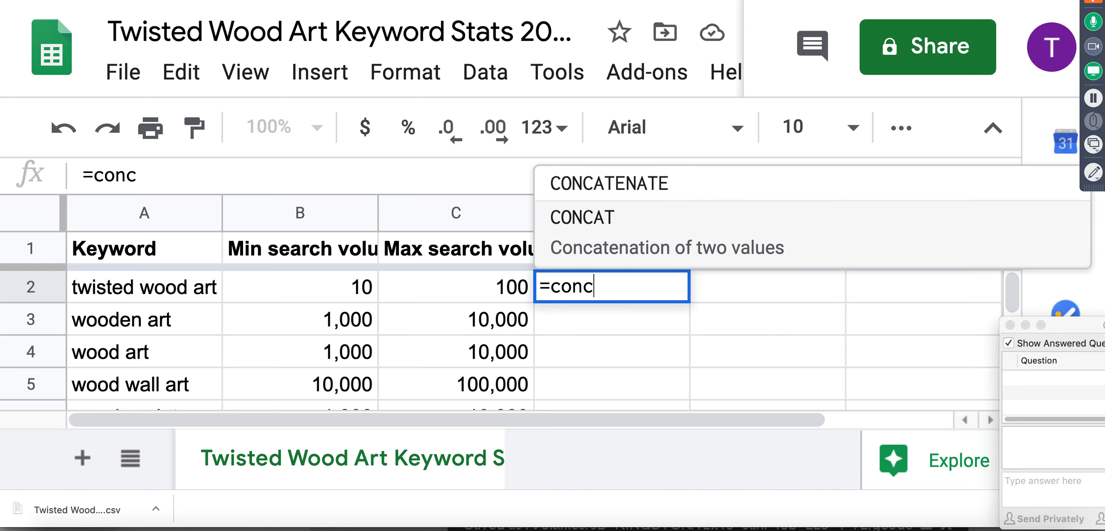
{"action": "type", "text": "atenate"}
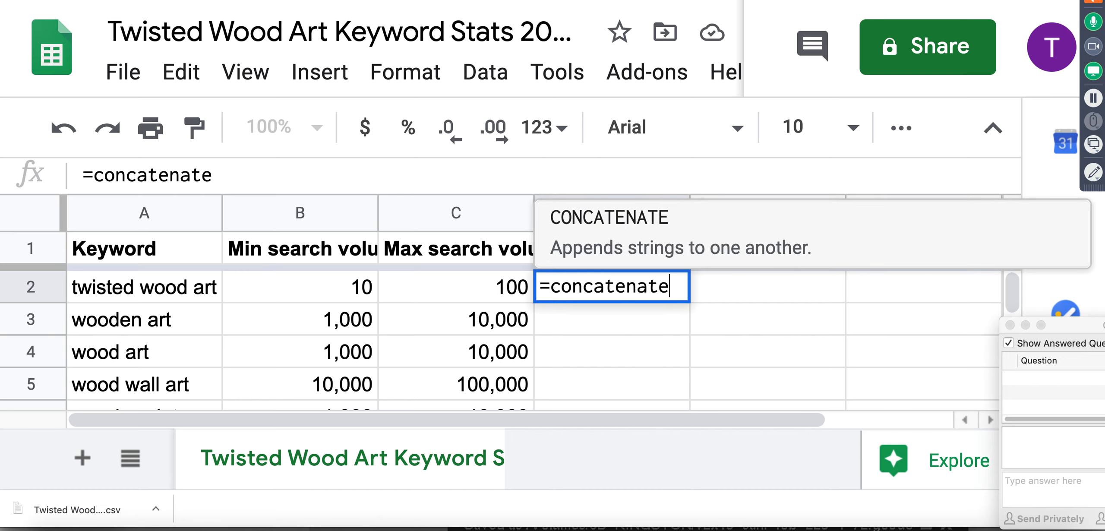
{"action": "left_click", "coordinate": [591, 220]}
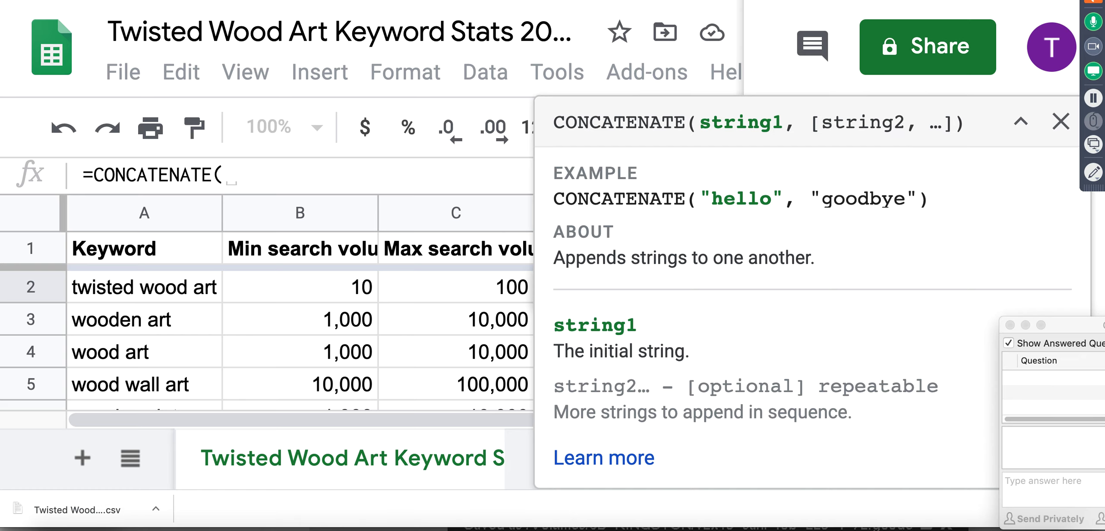
Reduce the browser page zoom to 150% and close the CONCATENATE formula help.
{"action": "left_click", "coordinate": [1092, 1]}
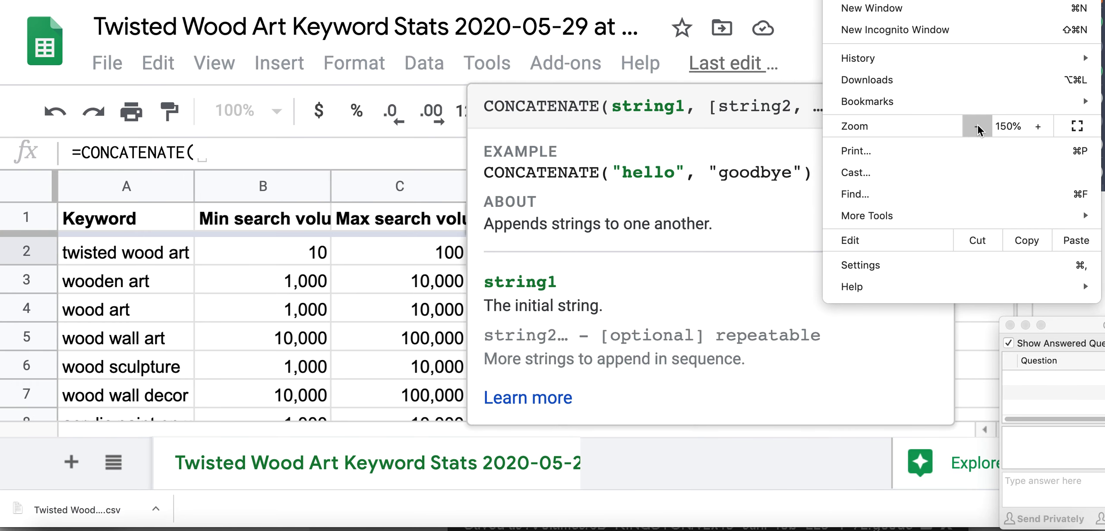
{"action": "left_click", "coordinate": [1009, 1]}
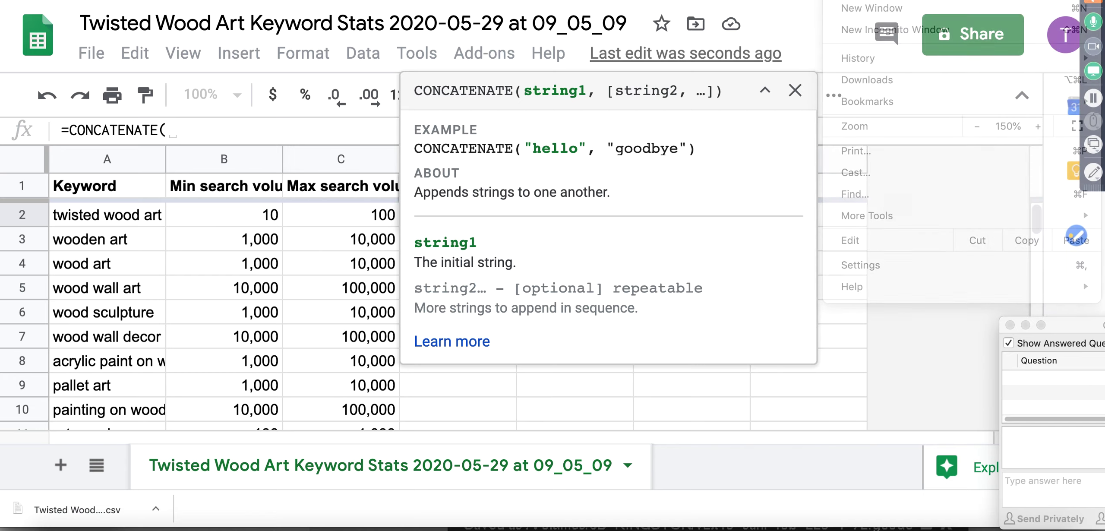
{"action": "left_click", "coordinate": [794, 91]}
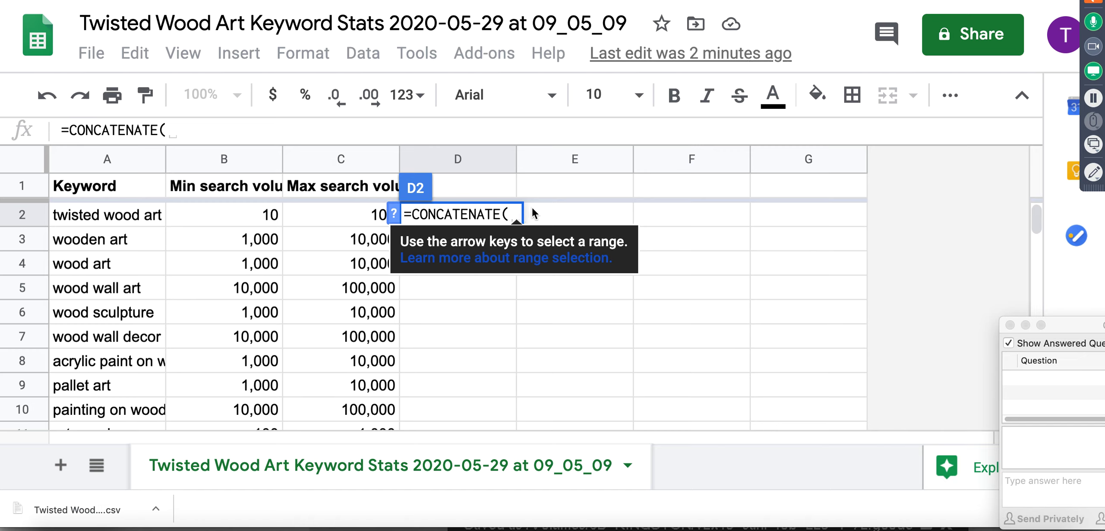
Complete the CONCATENATE formula in D2 with E2, A2 and F2, and widen column D to about three times its width.
{"action": "left_click", "coordinate": [578, 214]}
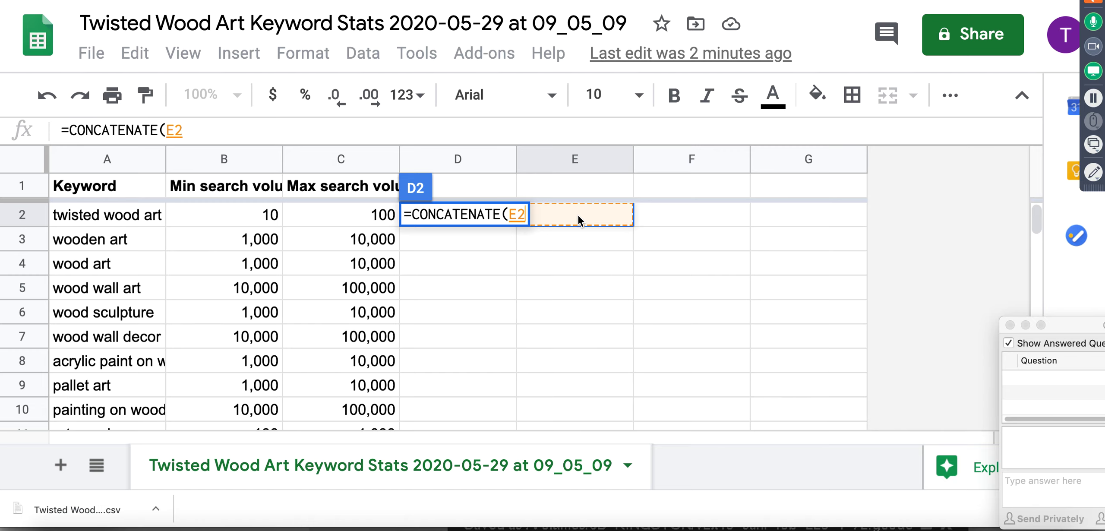
{"action": "type", "text": ","}
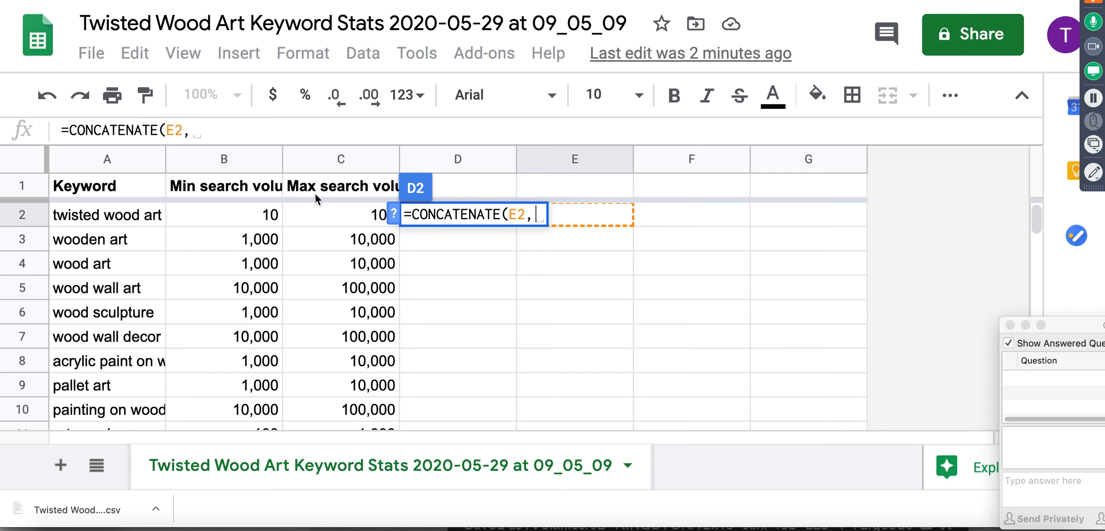
{"action": "left_click", "coordinate": [85, 215]}
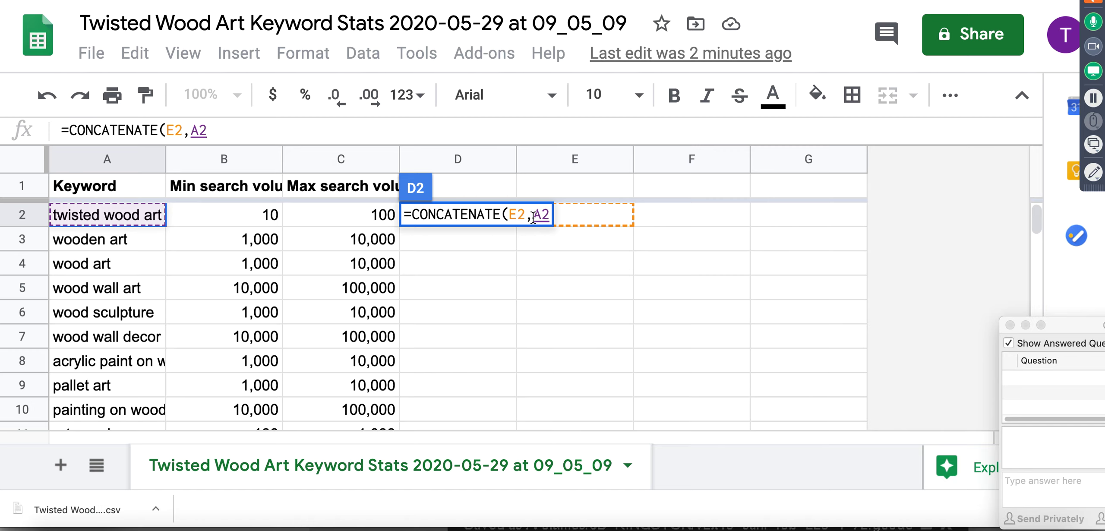
{"action": "type", "text": ","}
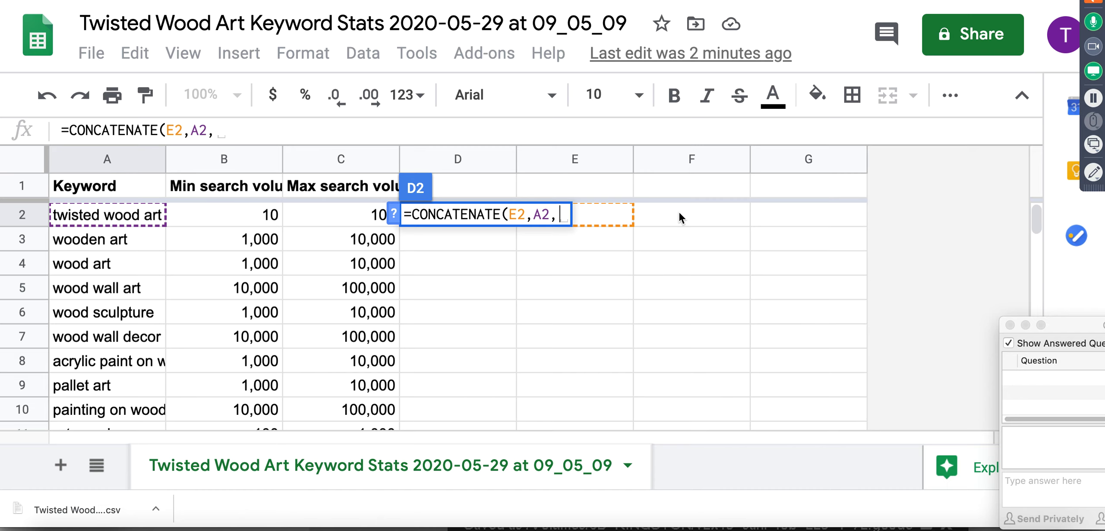
{"action": "left_click", "coordinate": [678, 211]}
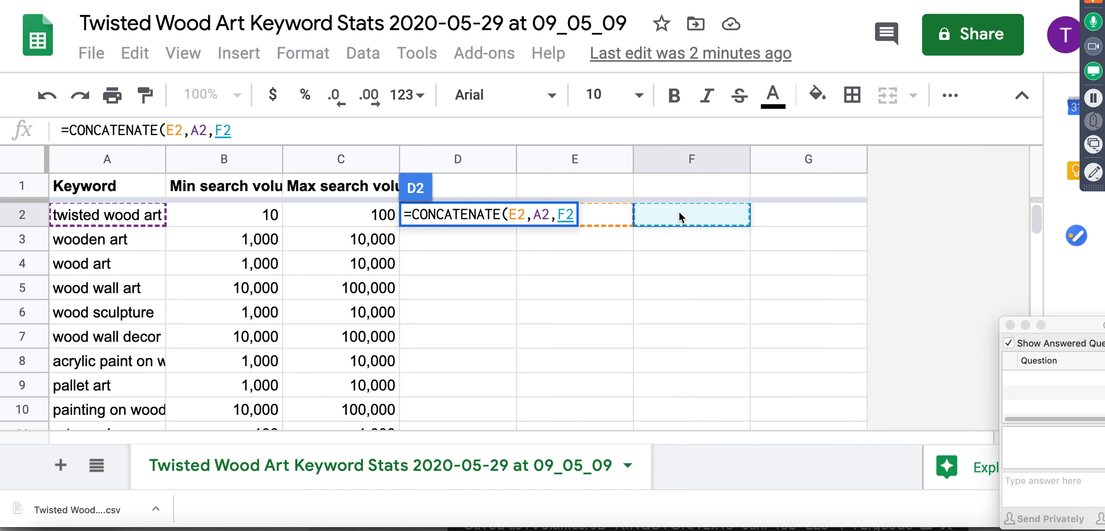
{"action": "key", "text": "Return"}
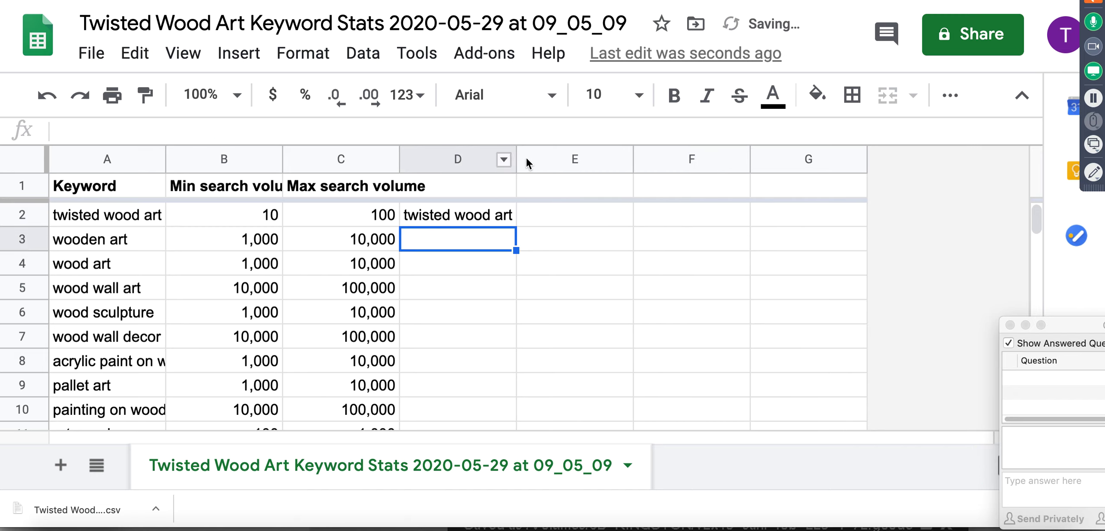
{"action": "left_click_drag", "start_coordinate": [515, 158], "coordinate": [754, 166]}
{"action": "left_click", "coordinate": [537, 217]}
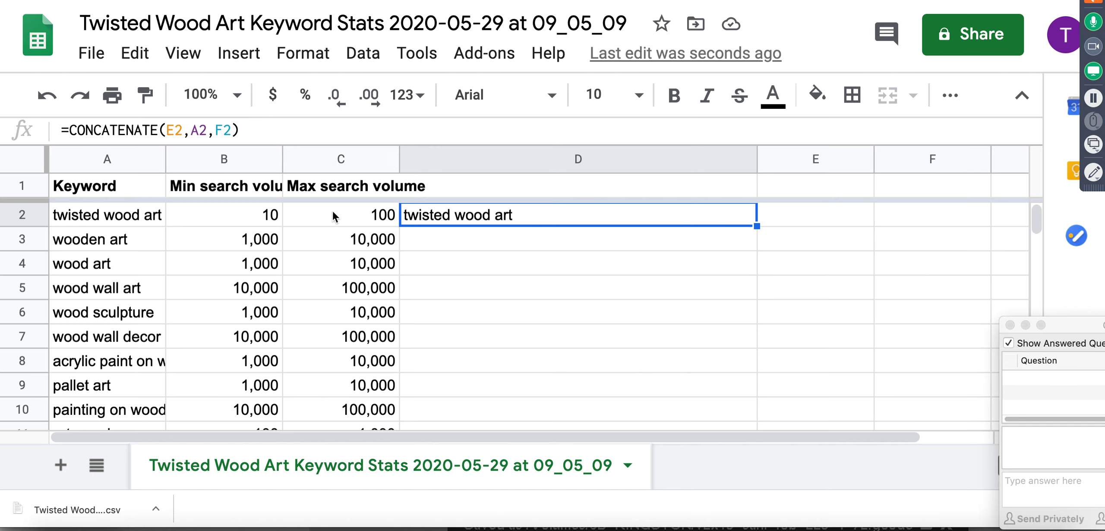
Enter the prefix allintitle:" in E2 and a closing quotation mark in F2.
{"action": "left_click", "coordinate": [828, 219]}
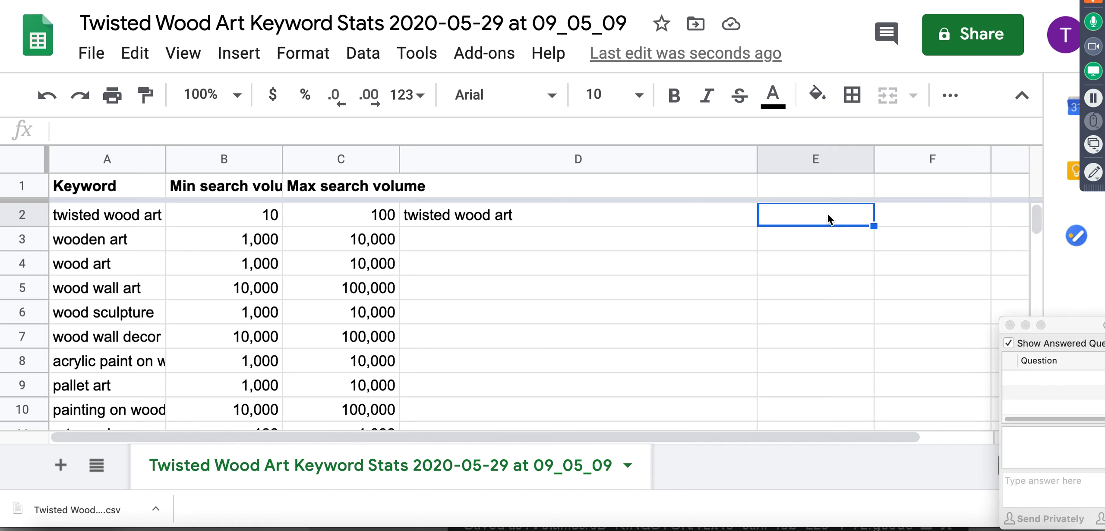
{"action": "type", "text": "allintitle"}
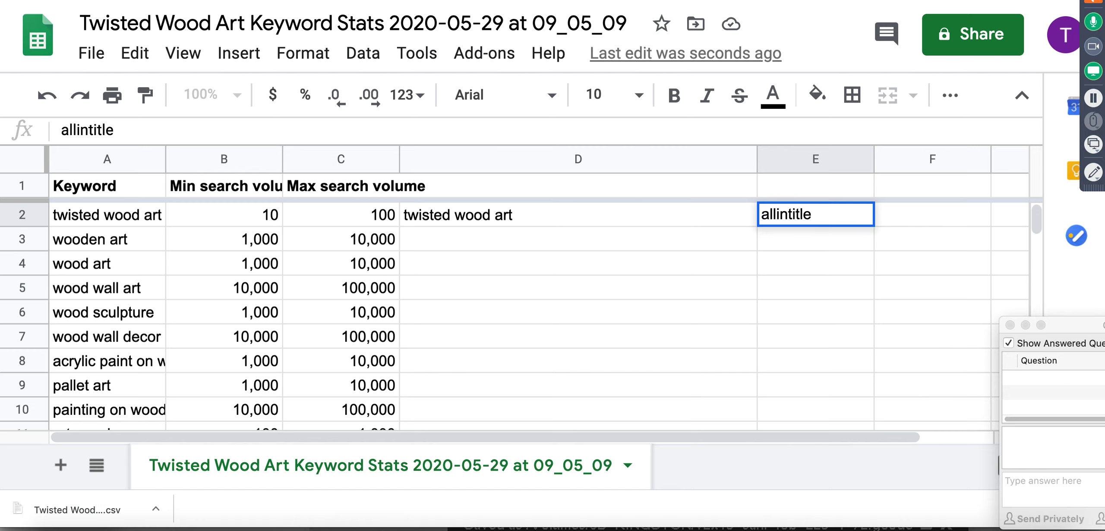
{"action": "type", "text": ":\""}
{"action": "left_click", "coordinate": [907, 222]}
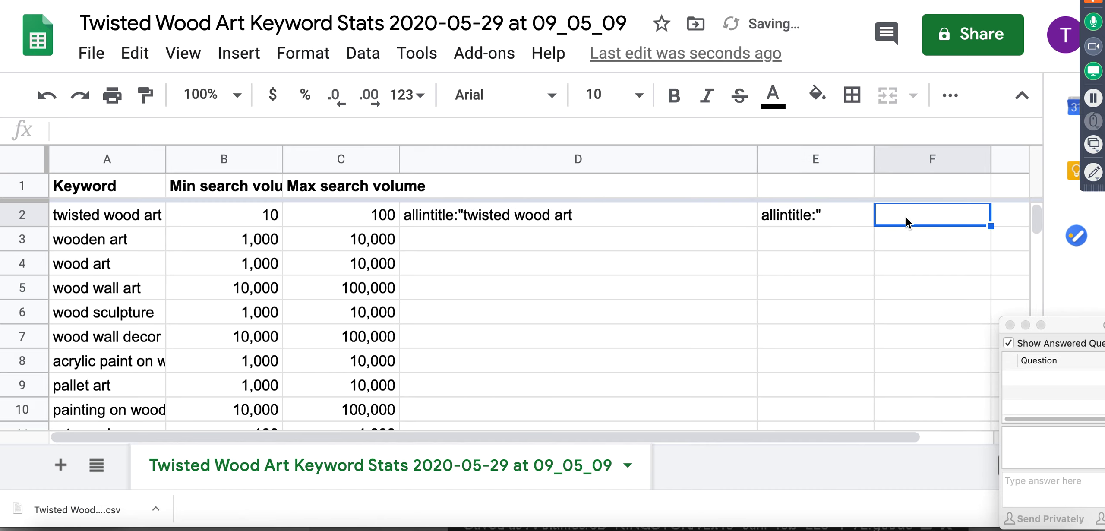
{"action": "type", "text": "\""}
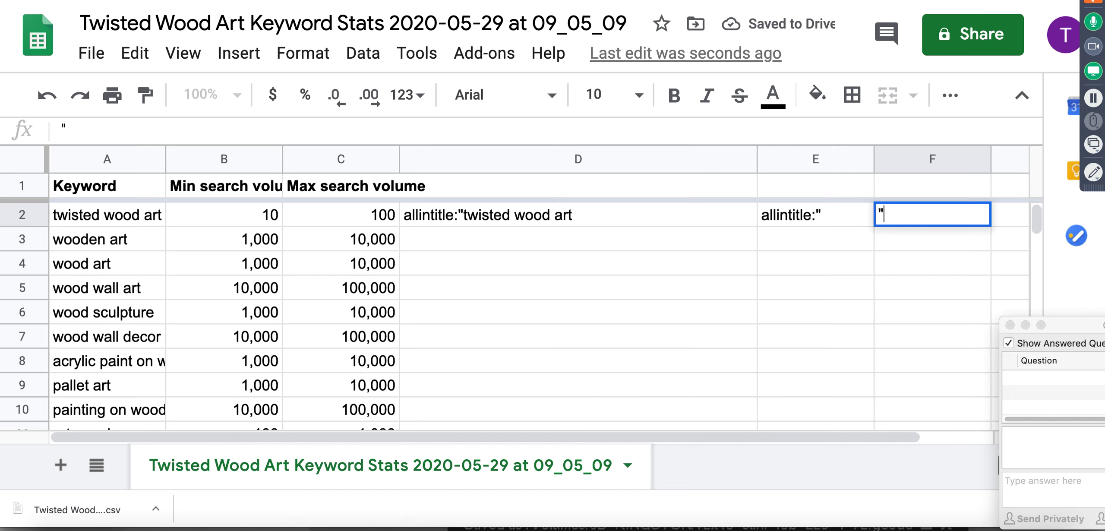
{"action": "key", "text": "Return"}
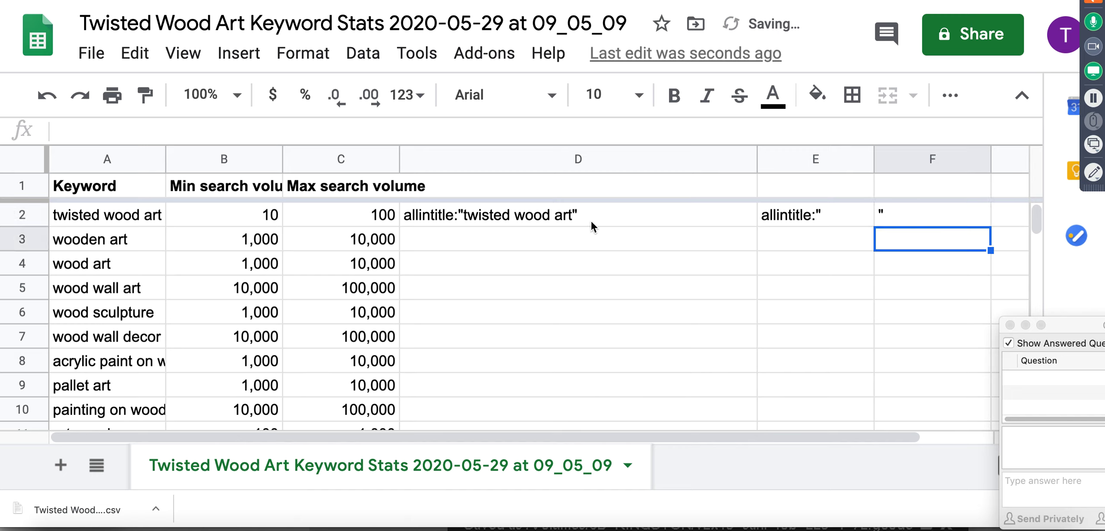
Widen the Keyword column to about three times its width so that long keywords fit.
{"action": "left_click", "coordinate": [583, 214]}
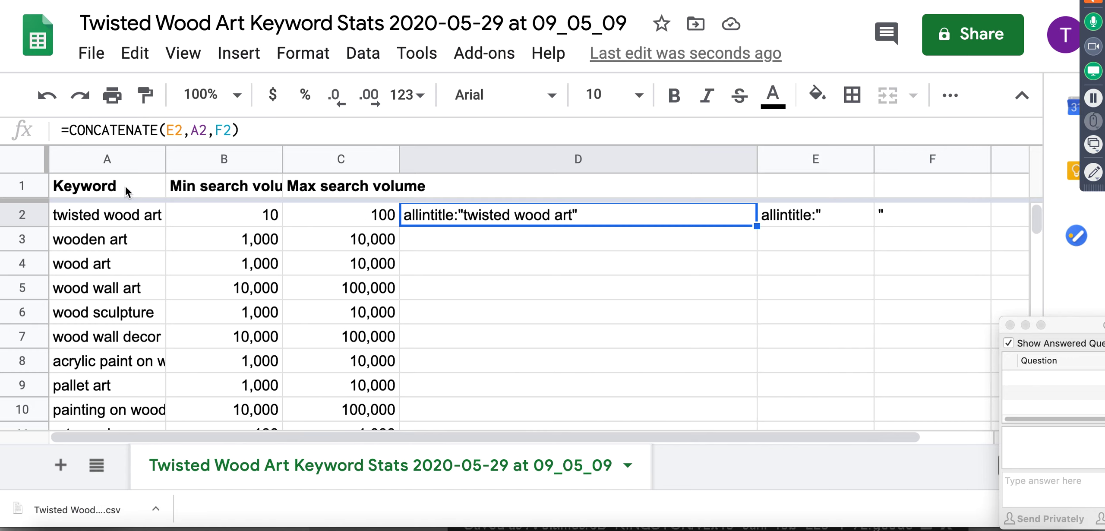
{"action": "left_click_drag", "start_coordinate": [165, 162], "coordinate": [164, 163]}
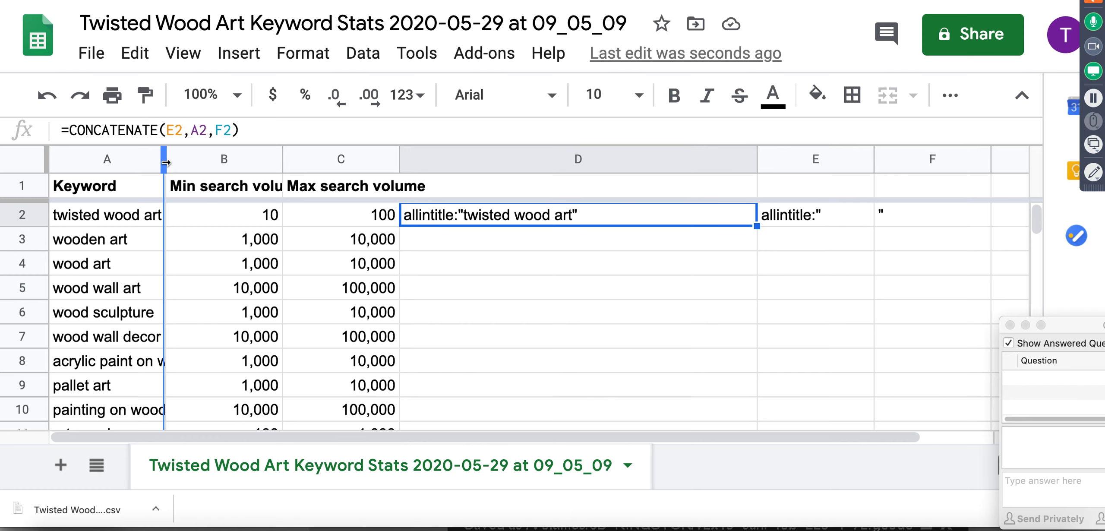
{"action": "left_click_drag", "start_coordinate": [166, 162], "coordinate": [414, 168]}
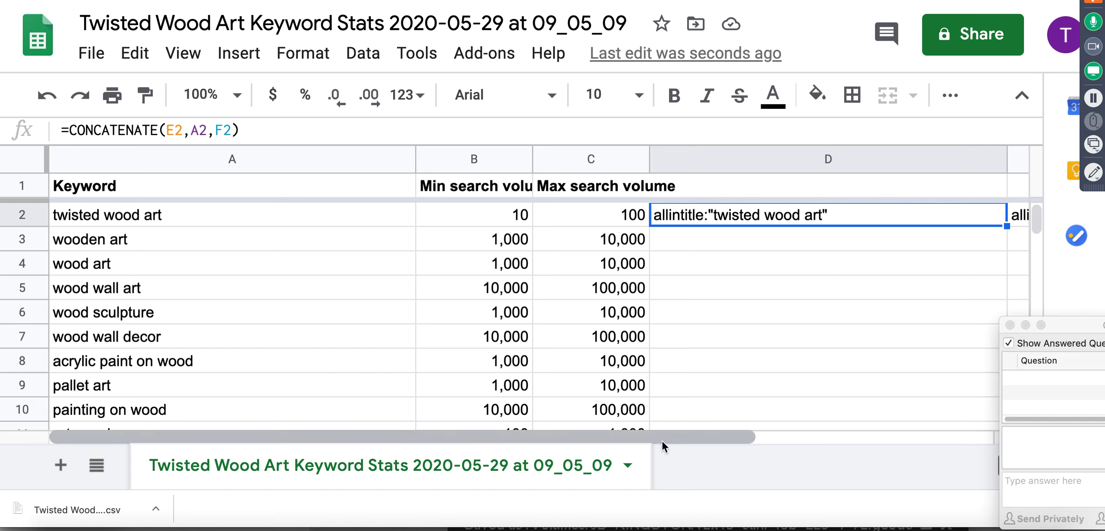
Fill the contents of D2:F2 down through all the keyword rows.
{"action": "left_click_drag", "start_coordinate": [663, 441], "coordinate": [895, 445]}
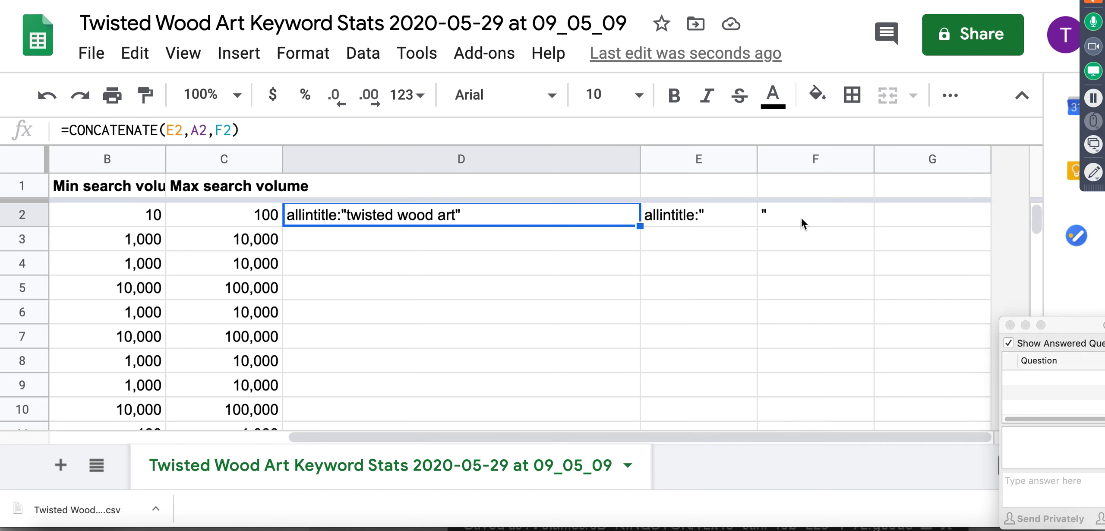
{"action": "left_click_drag", "start_coordinate": [576, 217], "coordinate": [800, 217]}
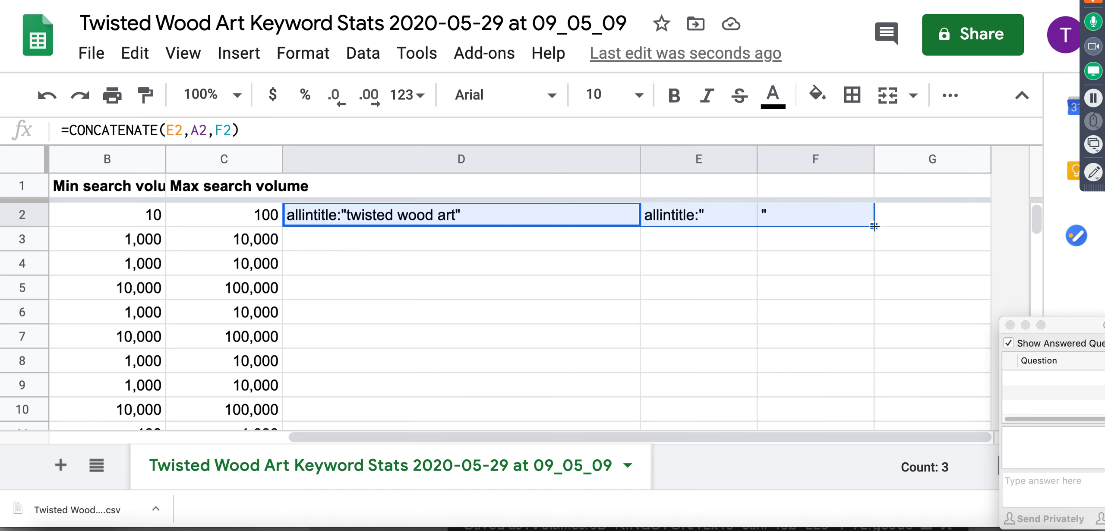
{"action": "double_click", "coordinate": [874, 226]}
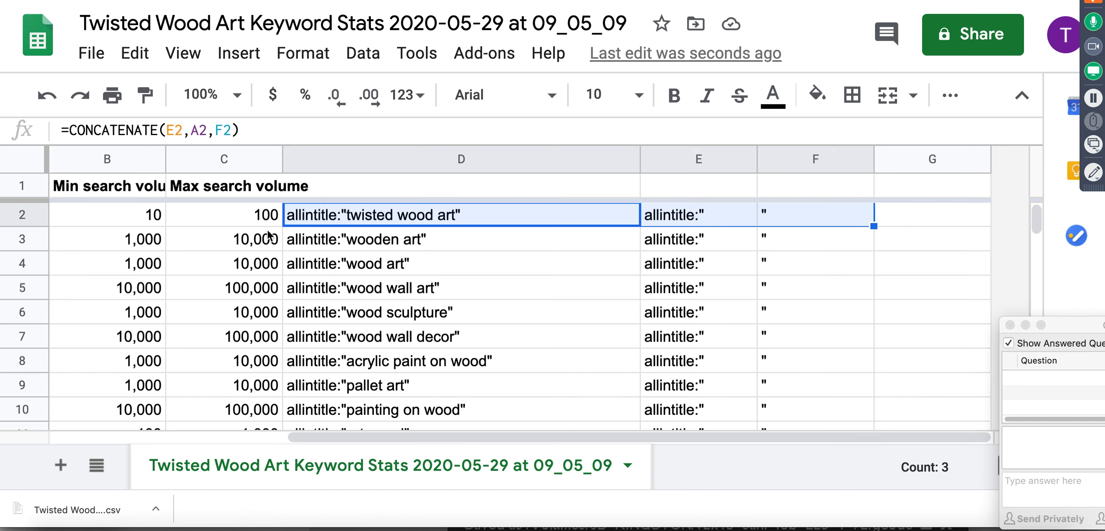
Clear the max search volume in C6, restore it, and select the formula cell D2.
{"action": "left_click", "coordinate": [238, 217]}
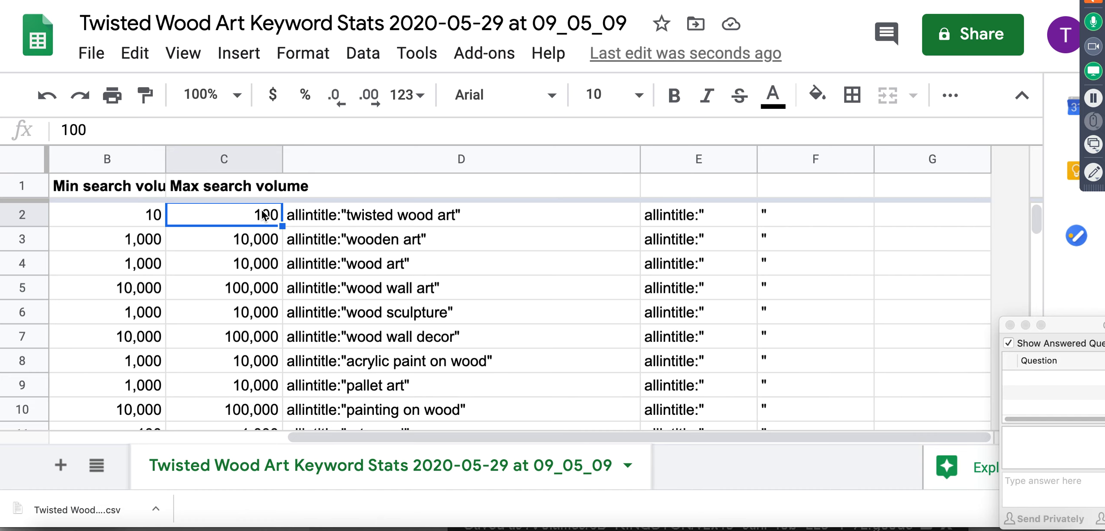
{"action": "left_click", "coordinate": [244, 316]}
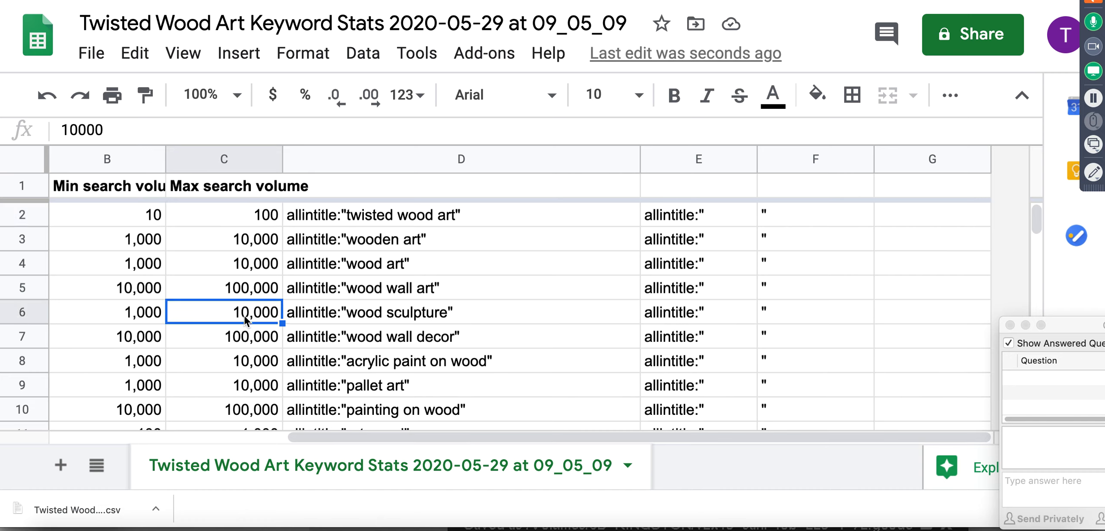
{"action": "key", "text": "Delete"}
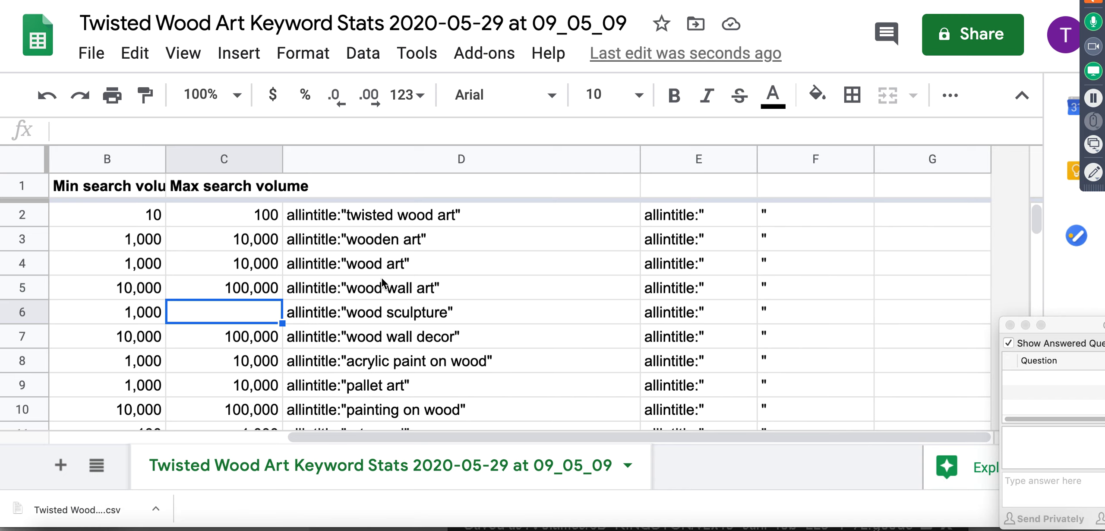
{"action": "key", "text": "ctrl+v"}
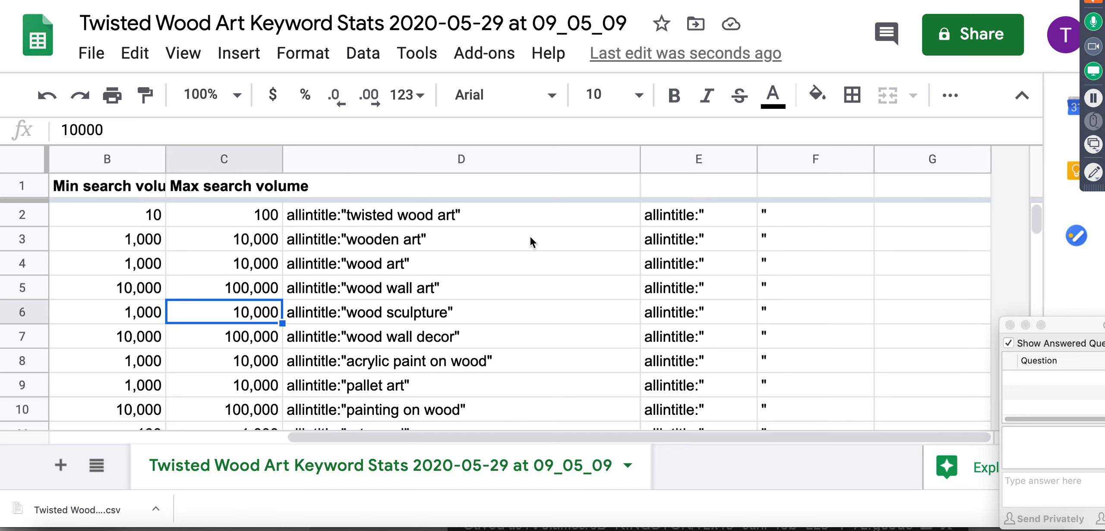
{"action": "left_click", "coordinate": [475, 214]}
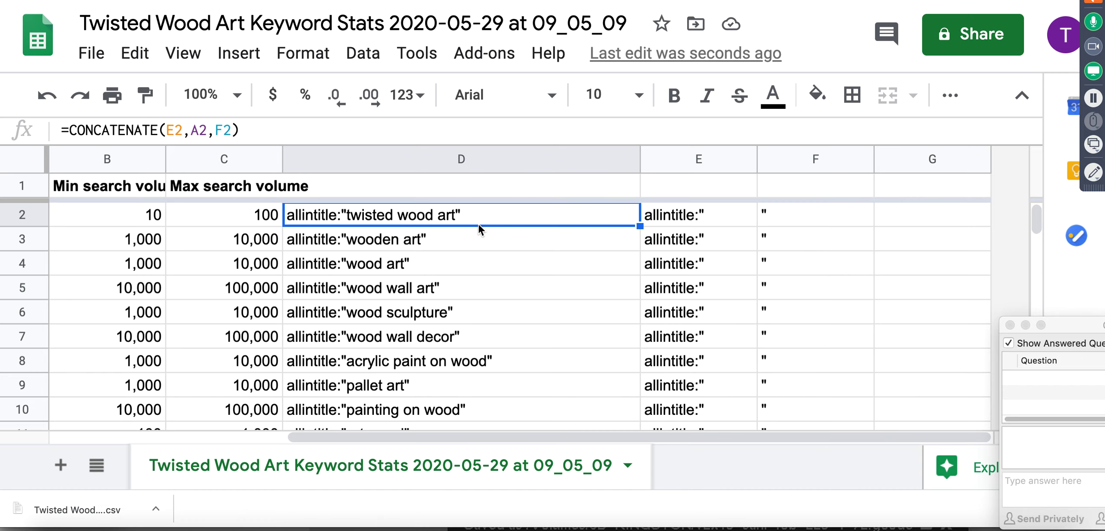
Enter the heading allintitle in cell G1.
{"action": "left_click", "coordinate": [930, 185]}
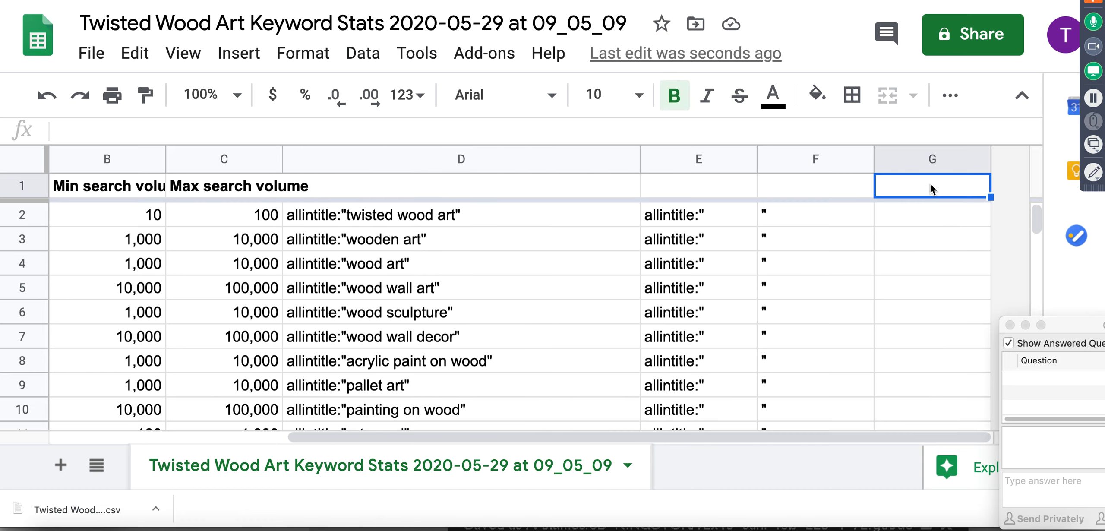
{"action": "type", "text": "allintitle"}
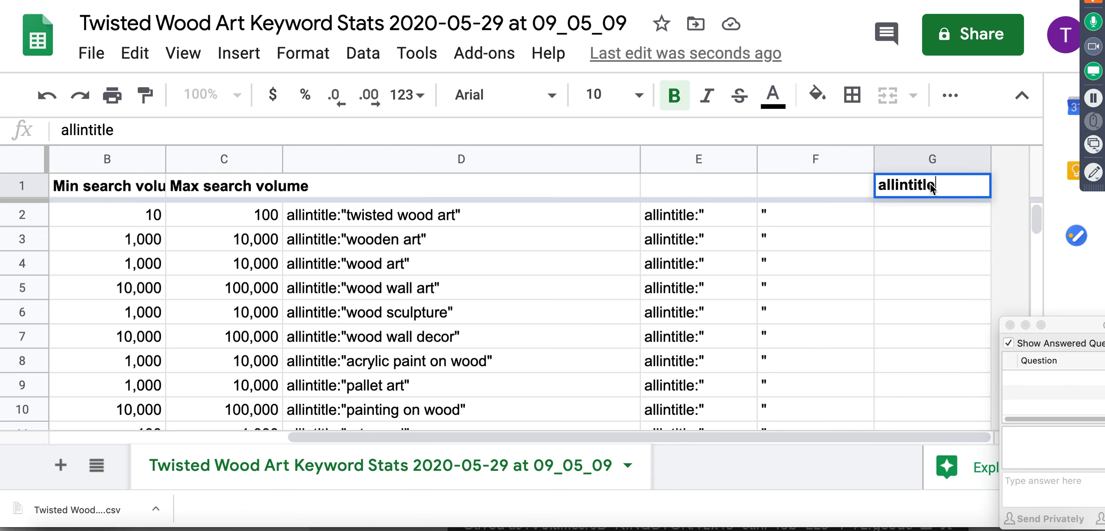
{"action": "key", "text": "Return"}
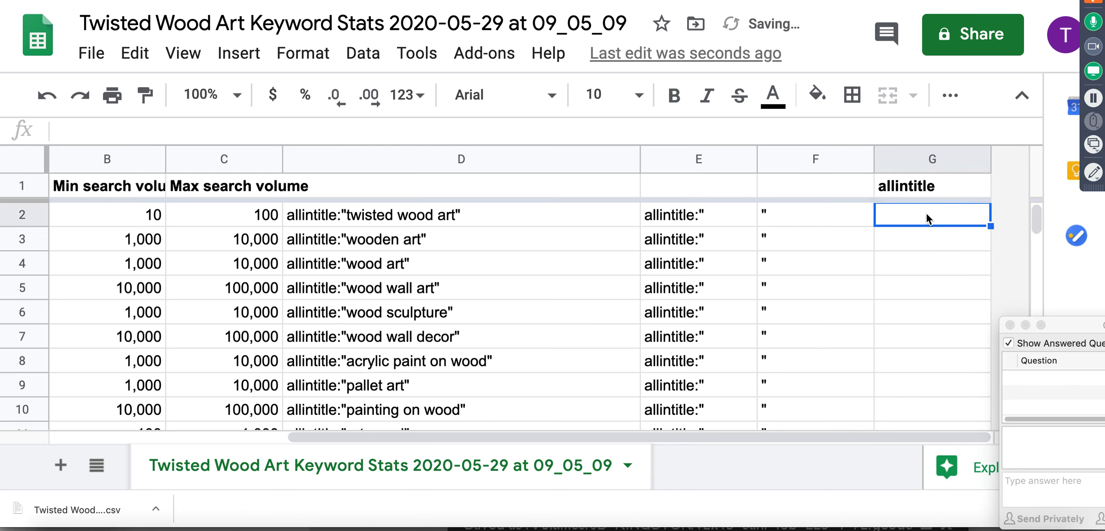
Enter the heading Enter in Google Search in cell D1.
{"action": "left_click", "coordinate": [478, 190]}
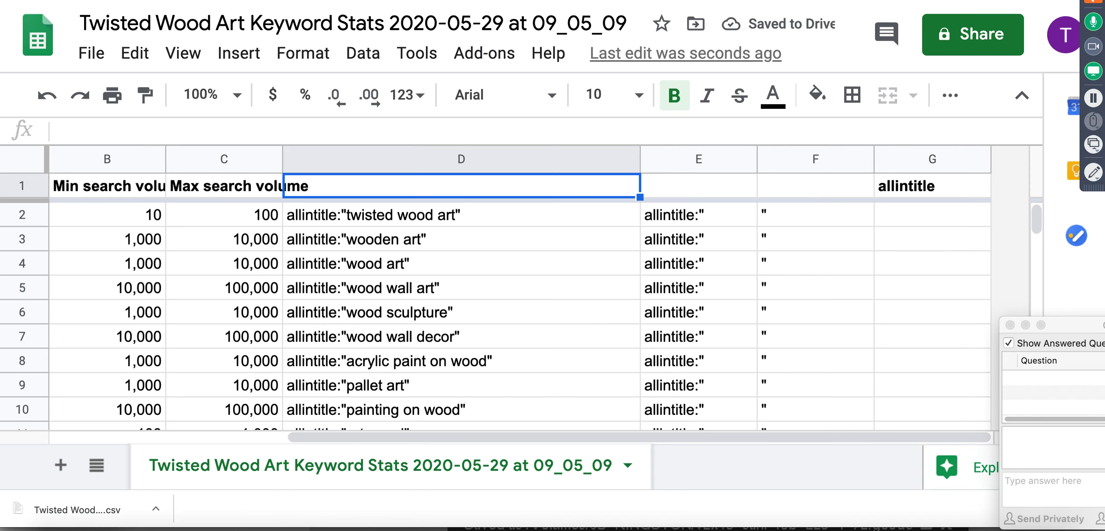
{"action": "type", "text": "Enter in G"}
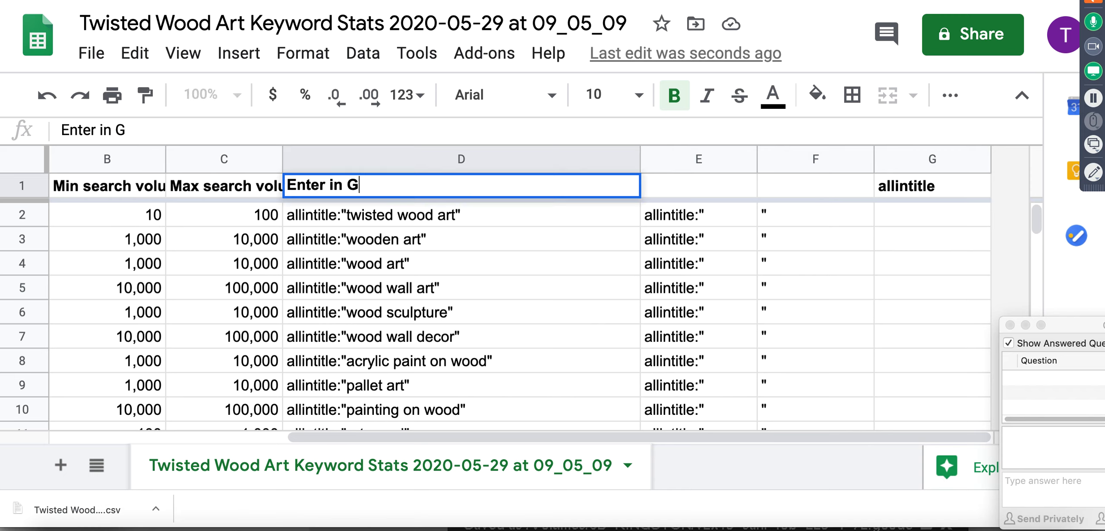
{"action": "type", "text": "oogle Search"}
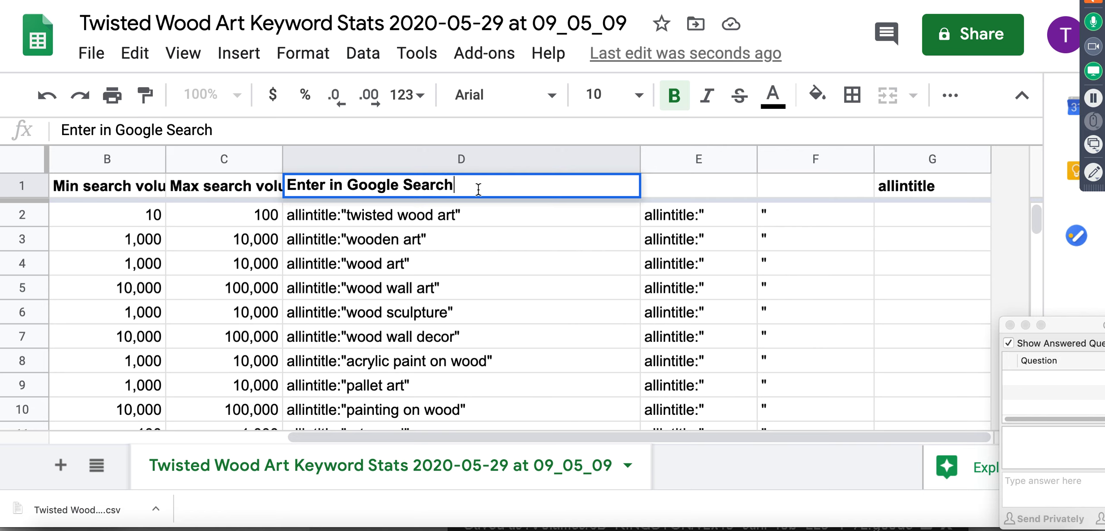
{"action": "key", "text": "Return"}
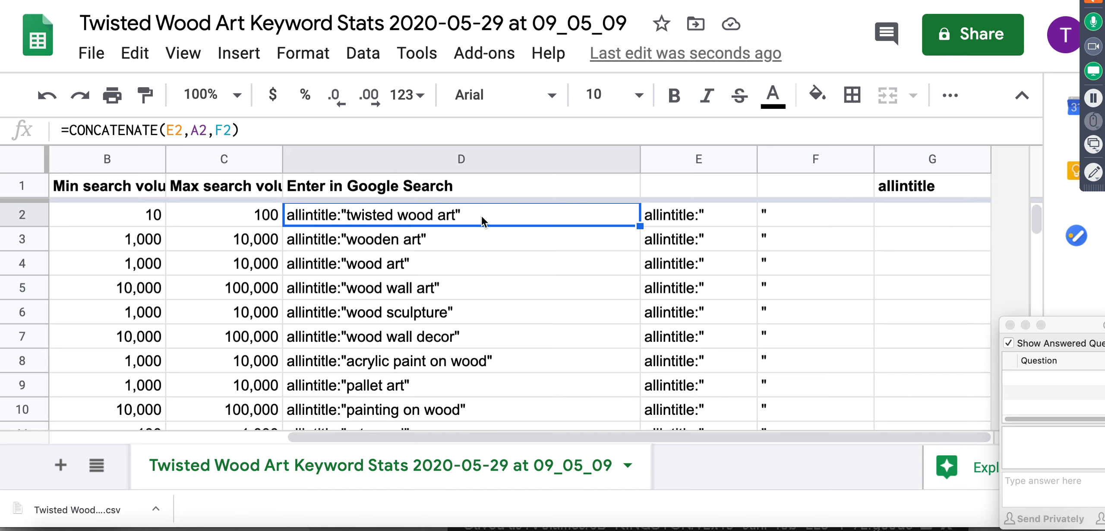
Copy the query in D2 and run it as a Google search in a new tab: allintitle:"twisted wood art".
{"action": "key", "text": "super+c"}
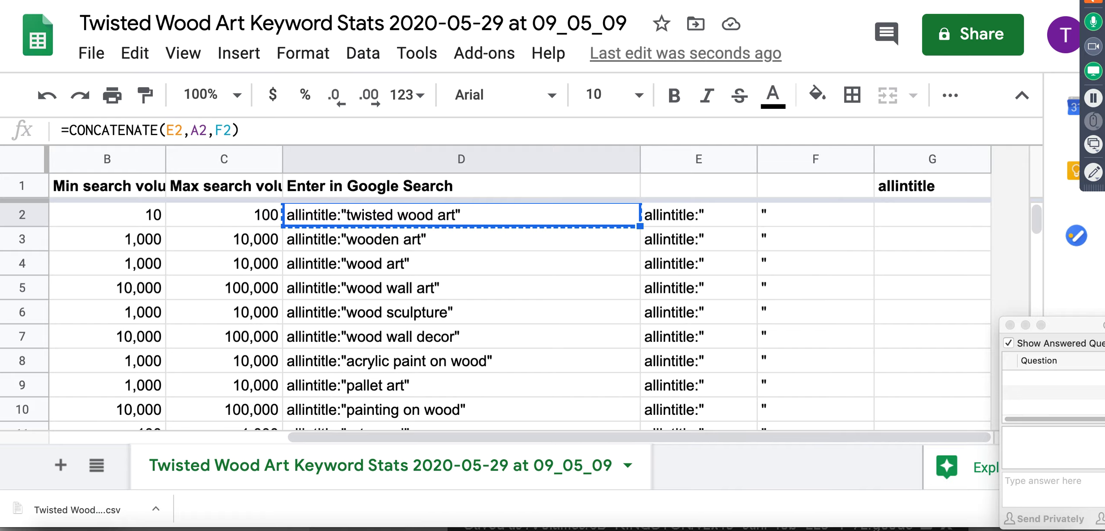
{"action": "key", "text": "super+t"}
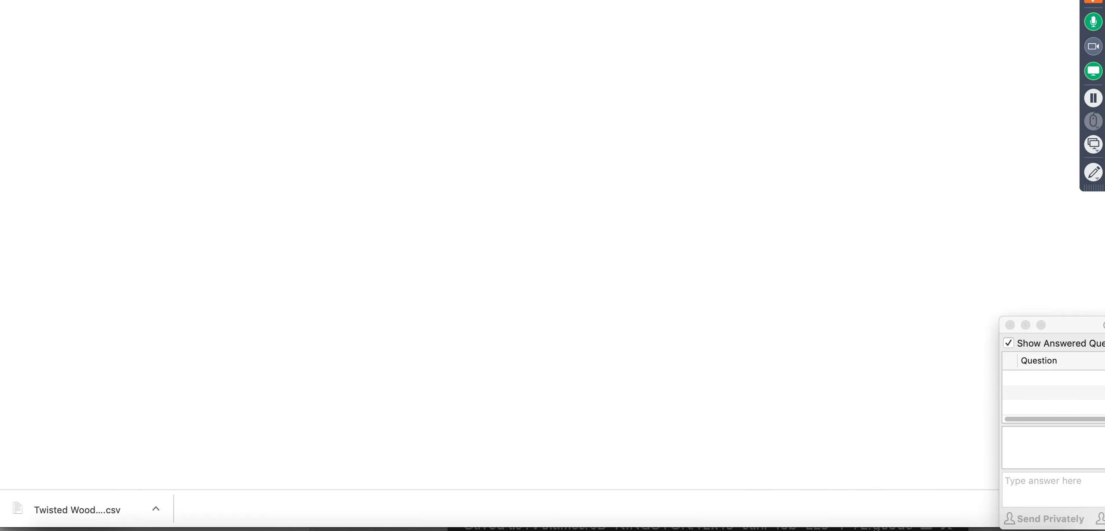
{"action": "left_click_drag", "start_coordinate": [1046, 0], "coordinate": [989, 47]}
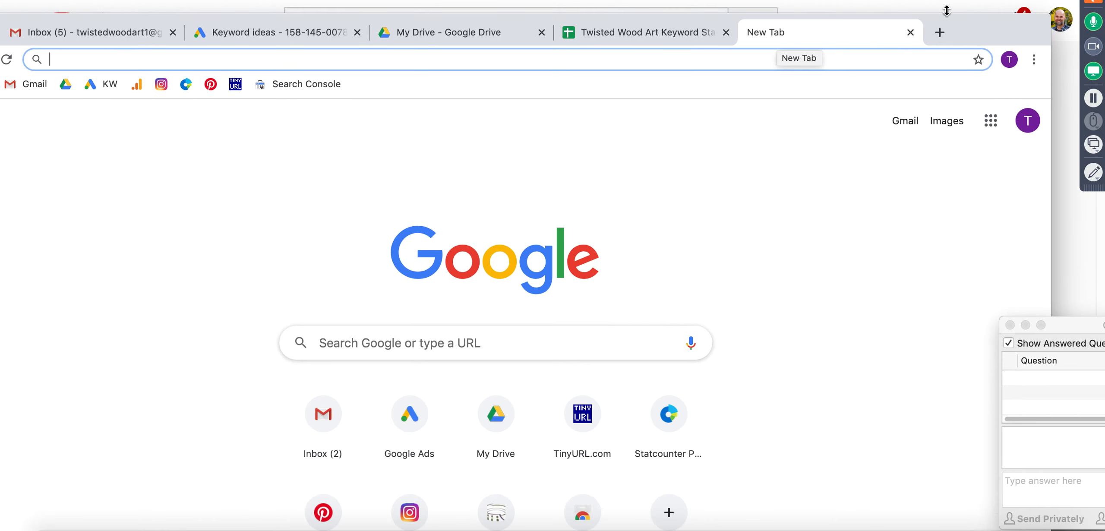
{"action": "left_click_drag", "start_coordinate": [987, 34], "coordinate": [1044, 0]}
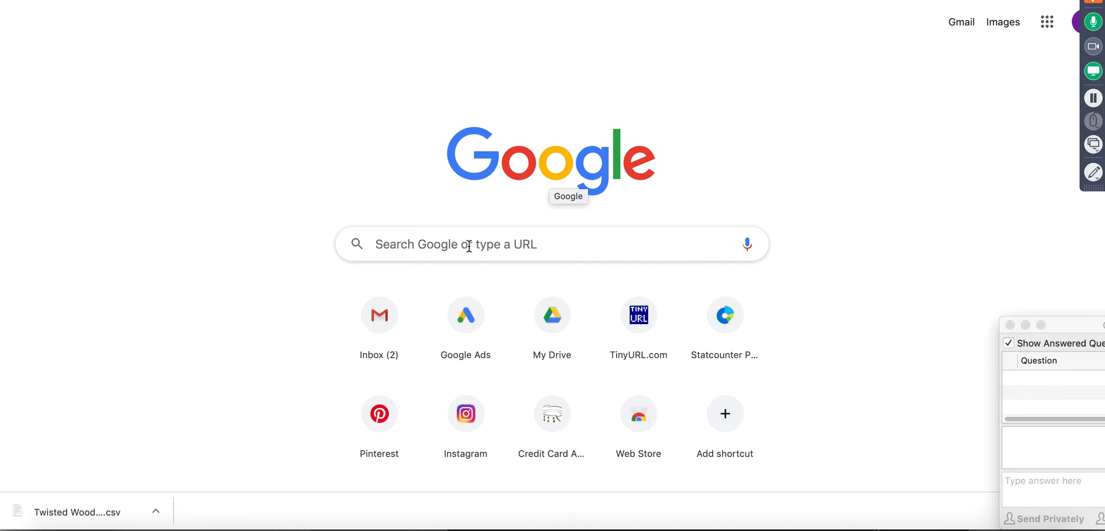
{"action": "left_click", "coordinate": [451, 245]}
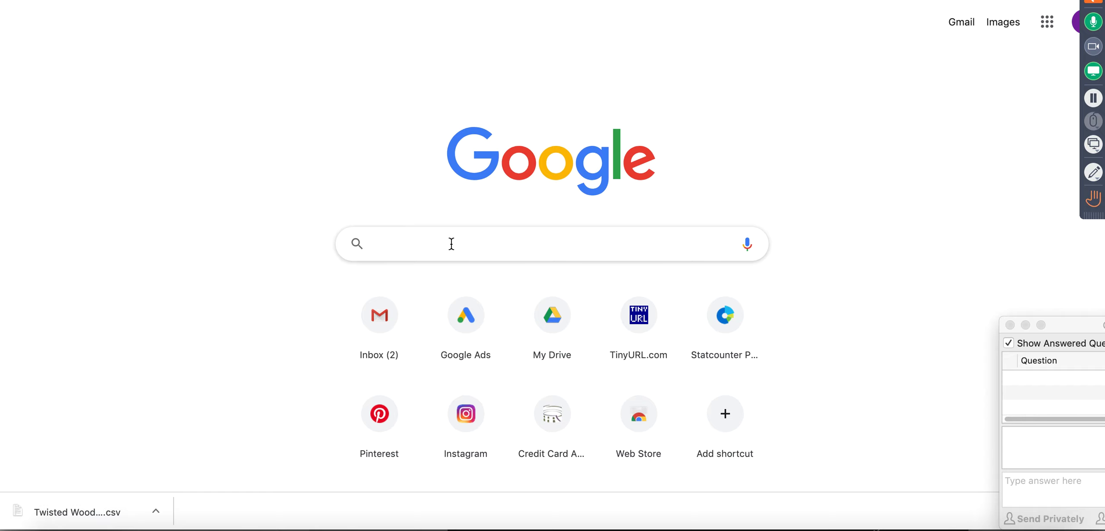
{"action": "key", "text": "super+v"}
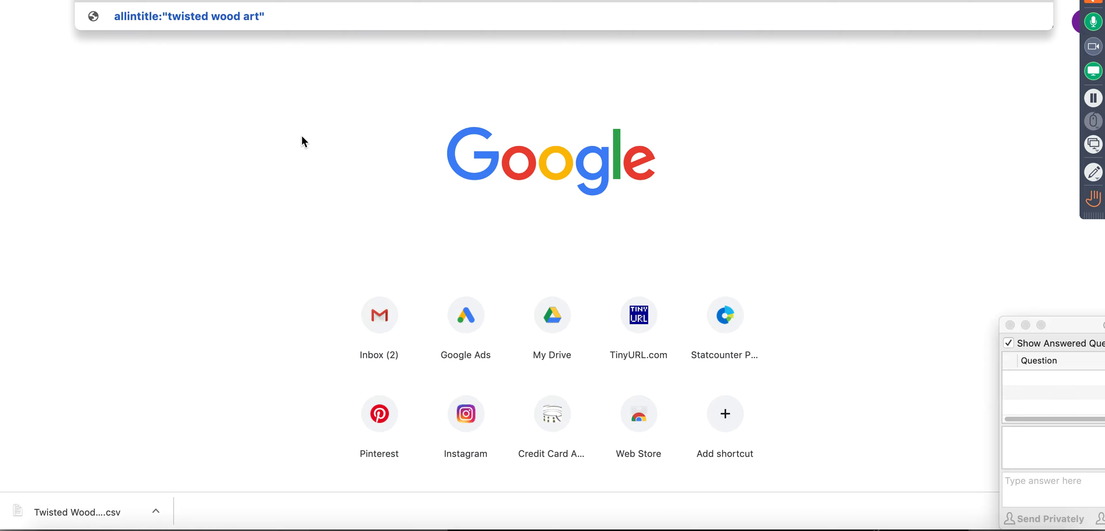
{"action": "key", "text": "Return"}
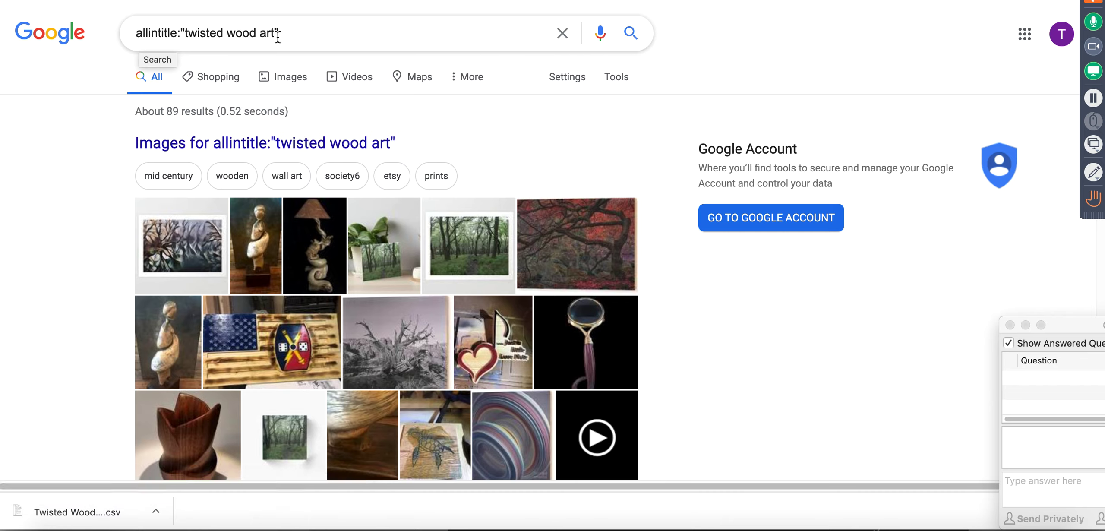
Examine the query wording, the result count and how the result titles contain the exact phrase twisted wood art.
{"action": "left_click_drag", "start_coordinate": [272, 33], "coordinate": [209, 30]}
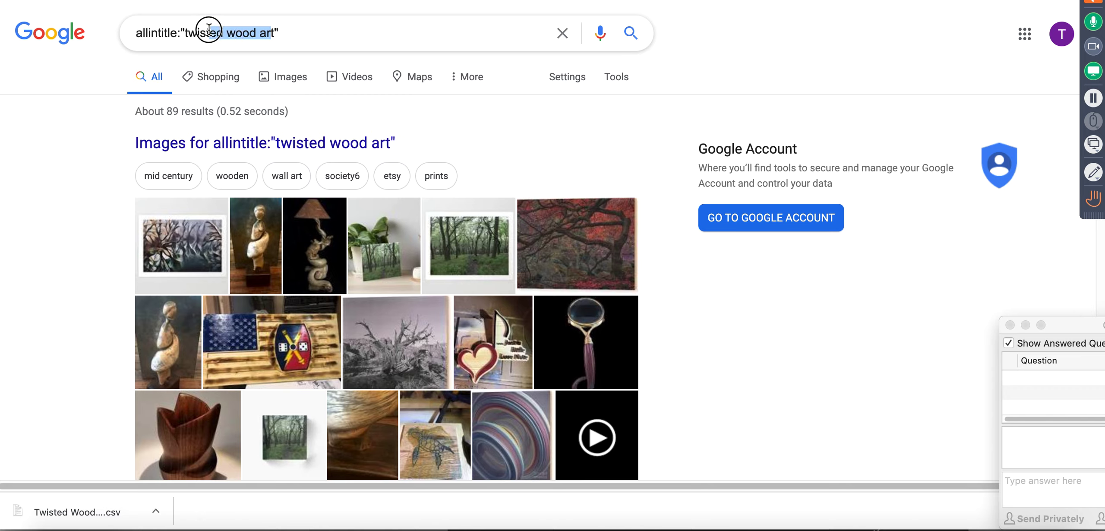
{"action": "left_click", "coordinate": [151, 33]}
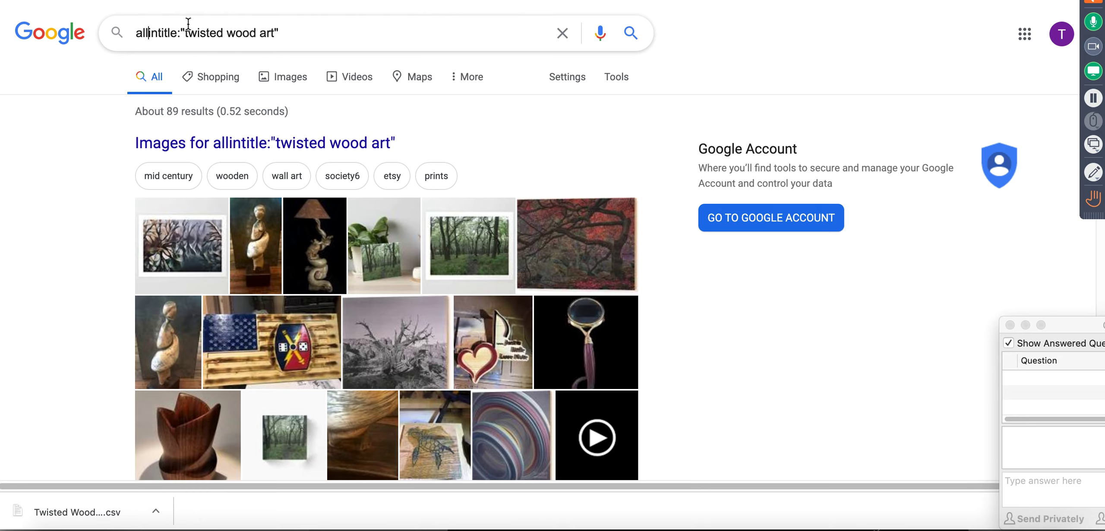
{"action": "left_click_drag", "start_coordinate": [195, 34], "coordinate": [264, 35]}
{"action": "left_click", "coordinate": [260, 35]}
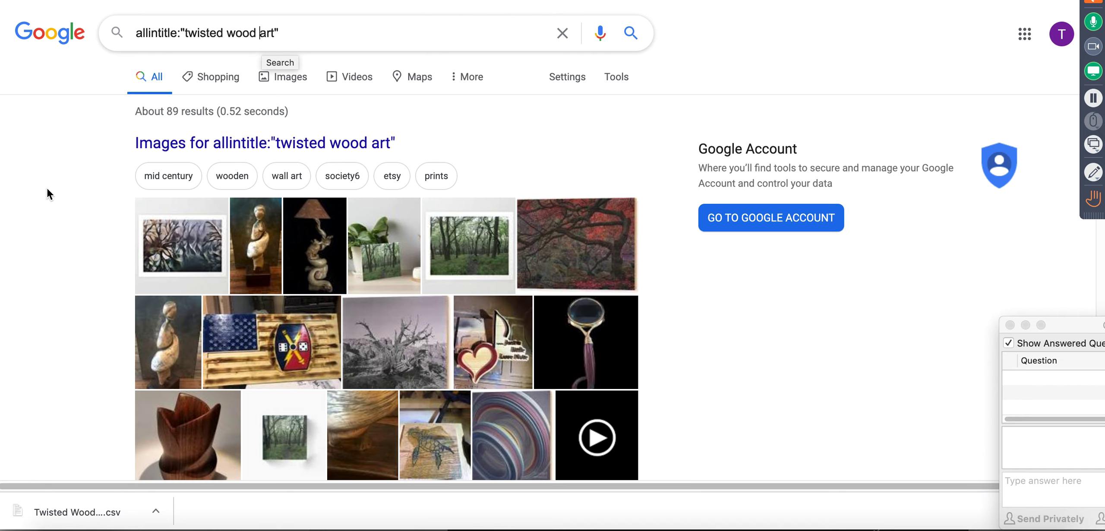
{"action": "scroll", "coordinate": [63, 215], "scroll_direction": "down", "scroll_amount": 7}
{"action": "scroll", "coordinate": [63, 213], "scroll_direction": "down", "scroll_amount": 2}
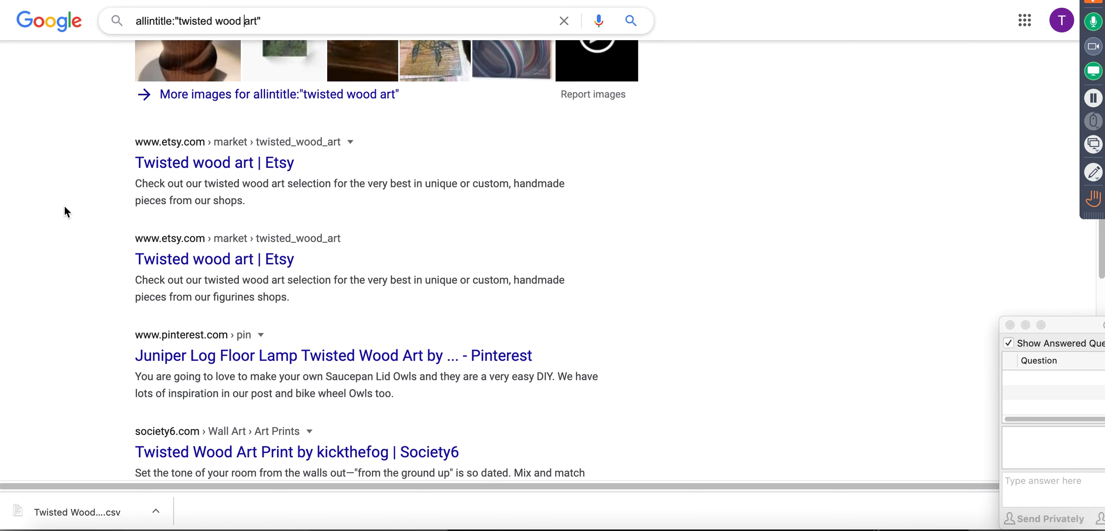
{"action": "scroll", "coordinate": [64, 206], "scroll_direction": "down", "scroll_amount": 2}
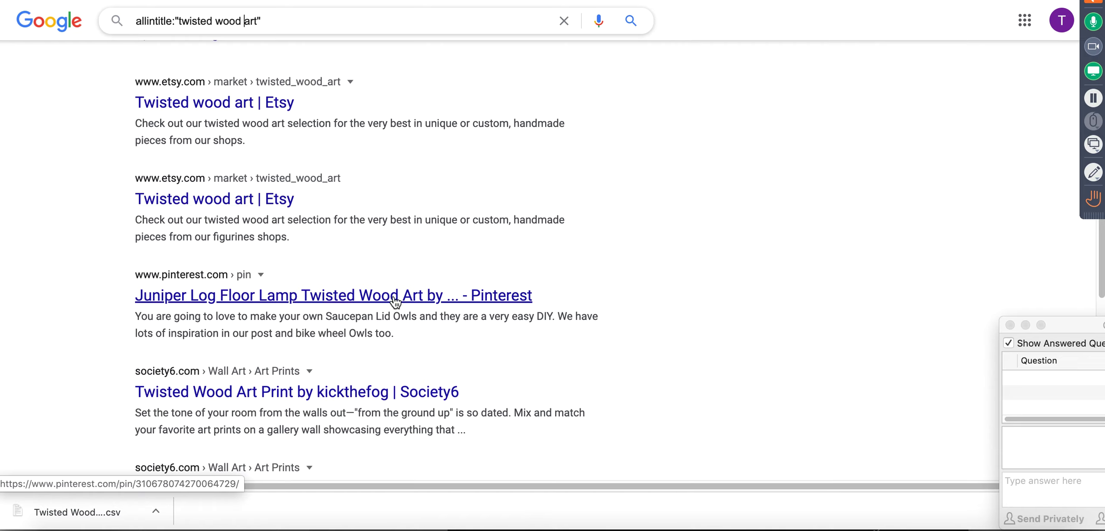
{"action": "scroll", "coordinate": [190, 283], "scroll_direction": "down", "scroll_amount": 3}
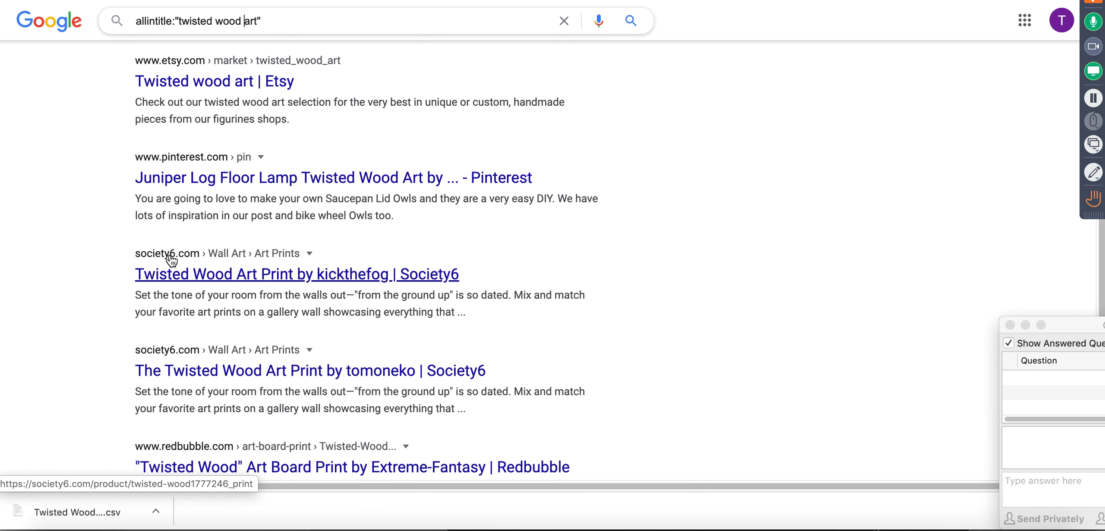
{"action": "scroll", "coordinate": [216, 267], "scroll_direction": "down", "scroll_amount": 2}
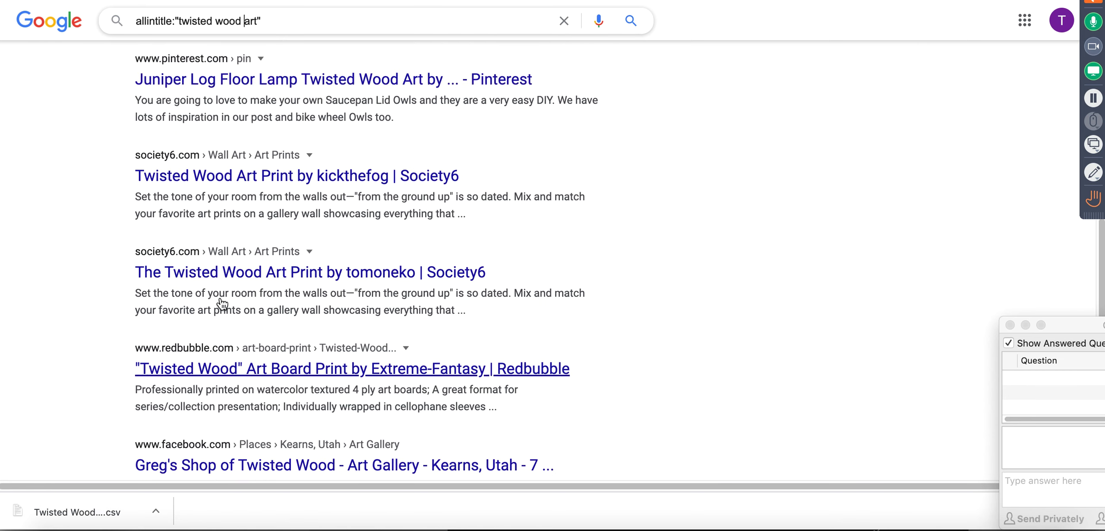
{"action": "scroll", "coordinate": [220, 298], "scroll_direction": "up", "scroll_amount": 5}
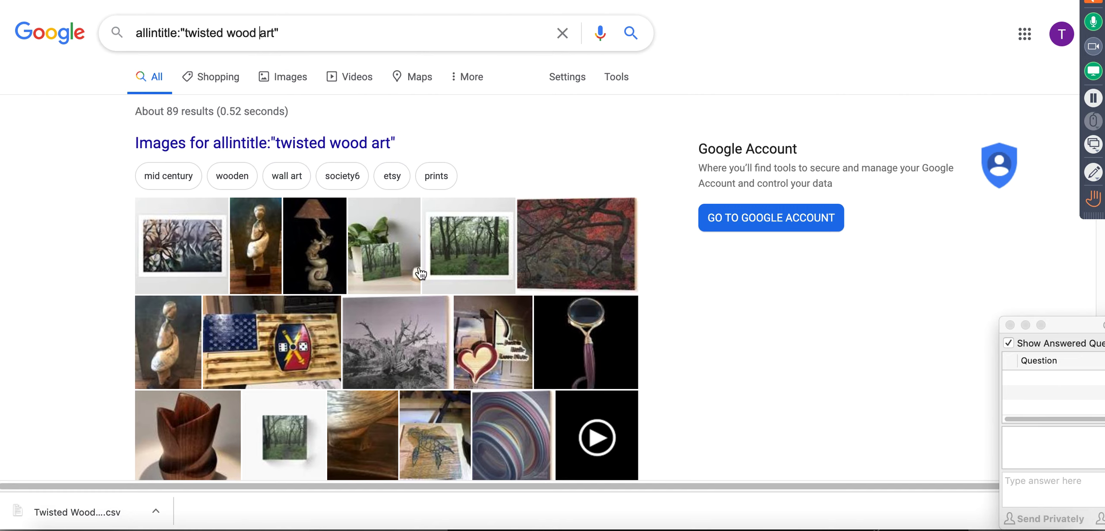
{"action": "scroll", "coordinate": [296, 305], "scroll_direction": "down", "scroll_amount": 8}
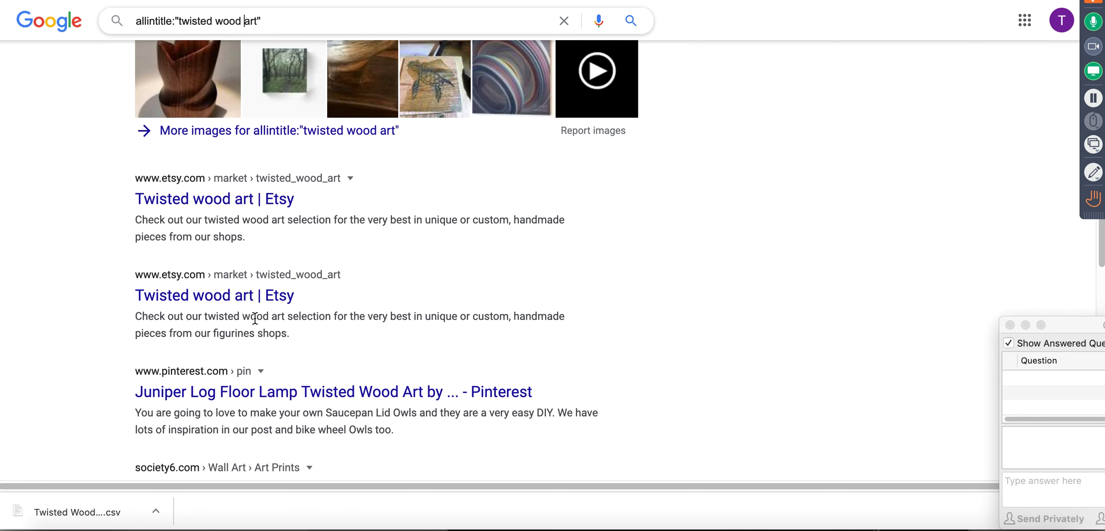
{"action": "scroll", "coordinate": [249, 315], "scroll_direction": "up", "scroll_amount": 8}
{"action": "scroll", "coordinate": [642, 285], "scroll_direction": "down", "scroll_amount": 1}
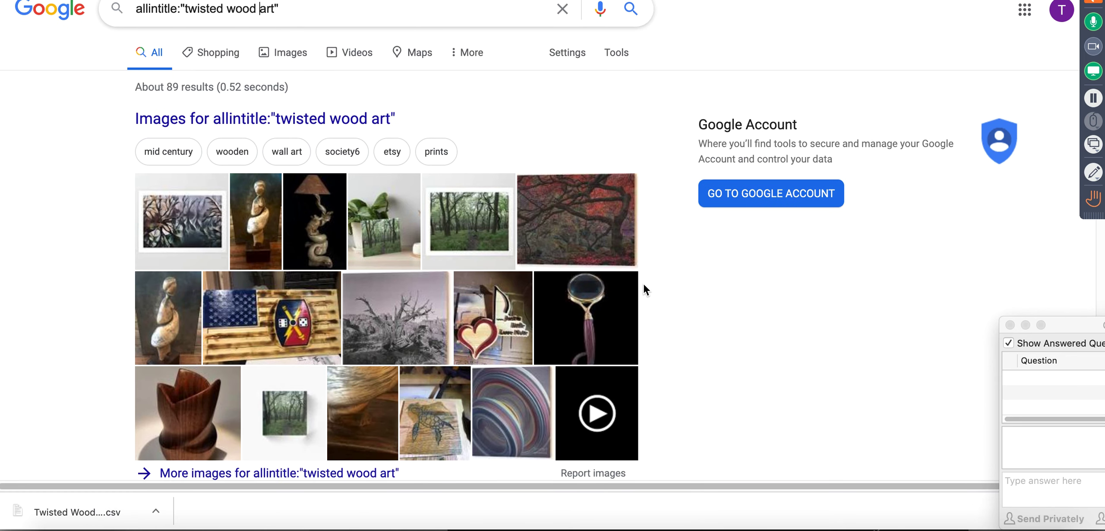
{"action": "scroll", "coordinate": [644, 283], "scroll_direction": "down", "scroll_amount": 1}
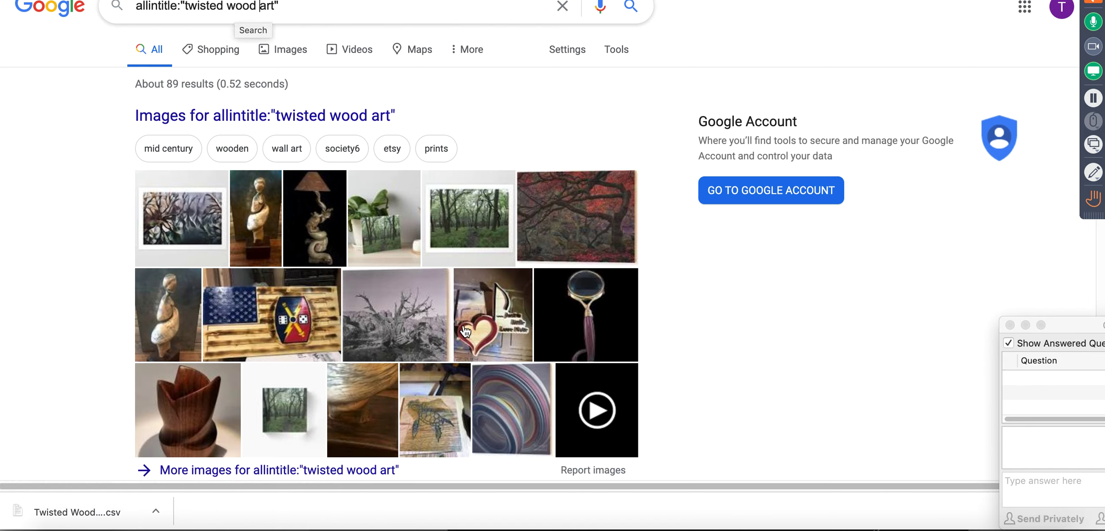
{"action": "scroll", "coordinate": [428, 374], "scroll_direction": "up", "scroll_amount": 1}
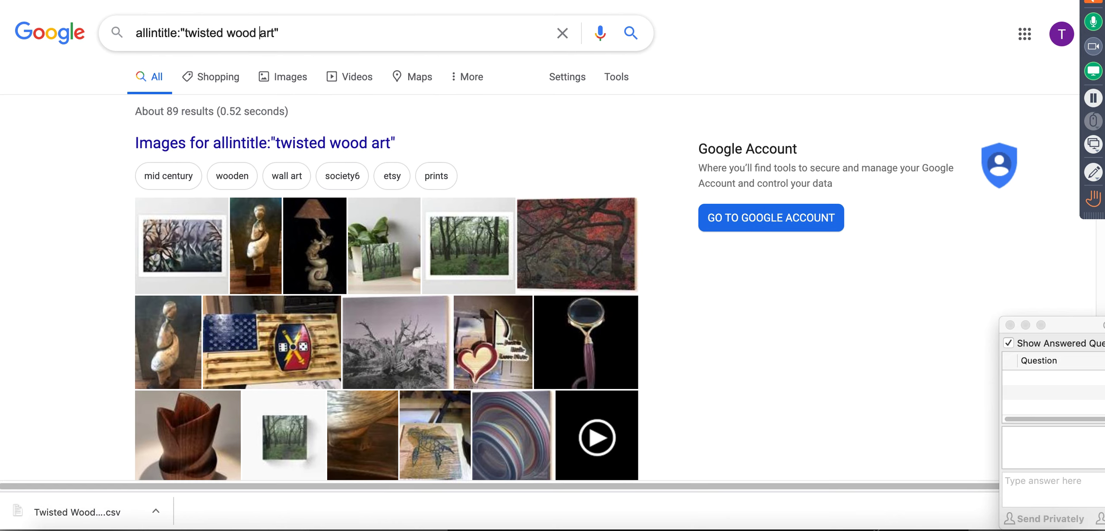
Return to the keyword spreadsheet and record 89 as the allintitle value in G2 for twisted wood art.
{"action": "key", "text": "ctrl+shift+Tab"}
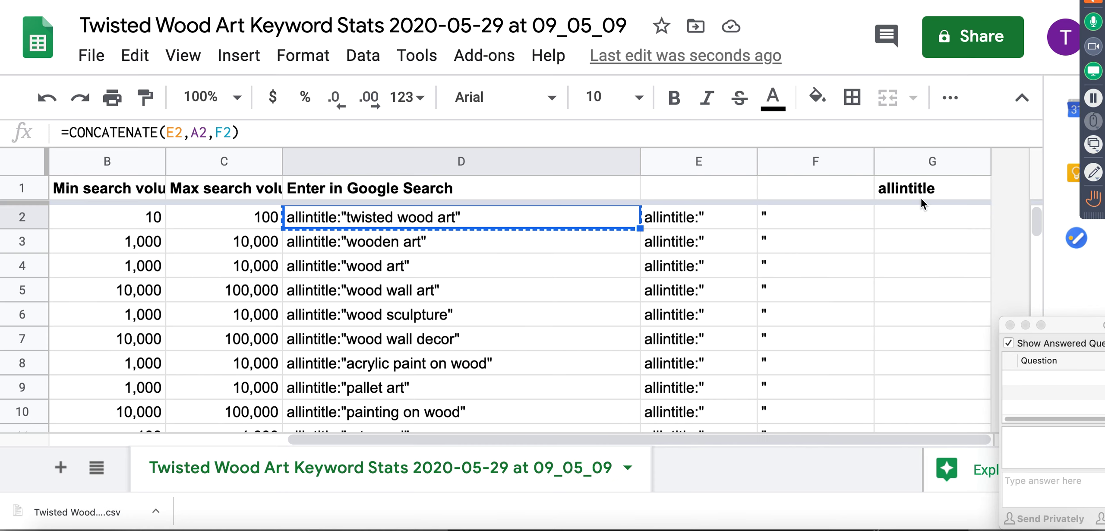
{"action": "left_click", "coordinate": [922, 222]}
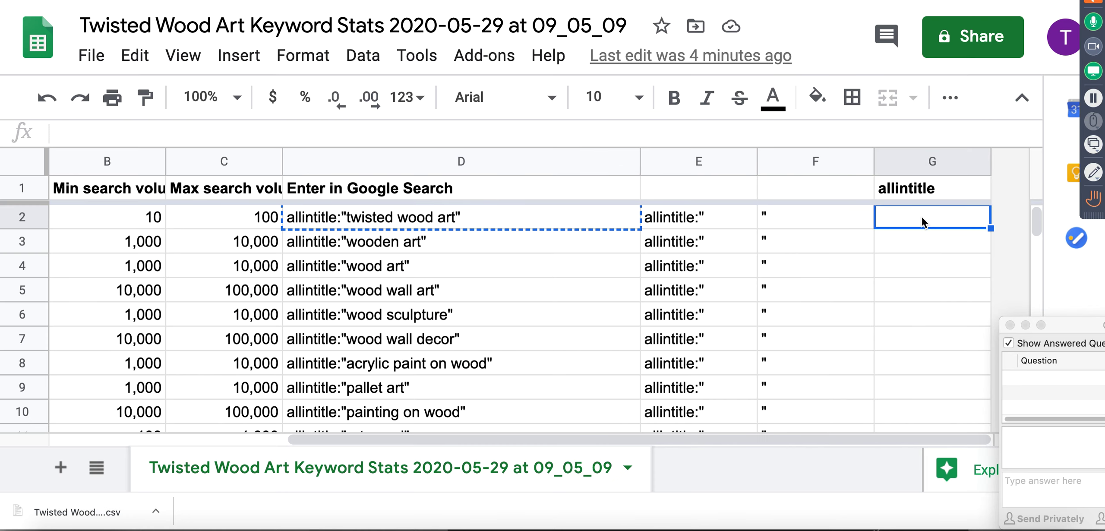
{"action": "type", "text": "89"}
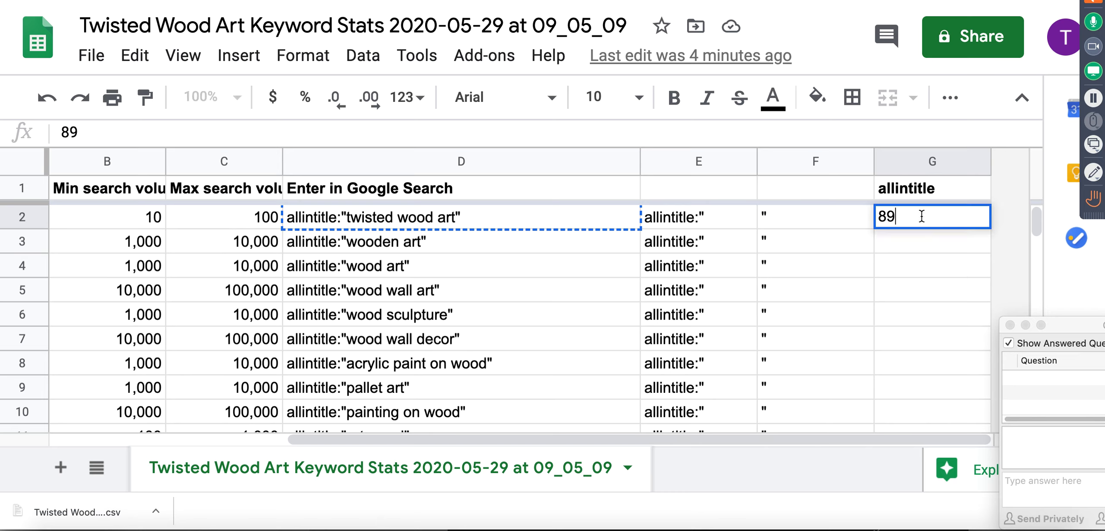
{"action": "key", "text": "Return"}
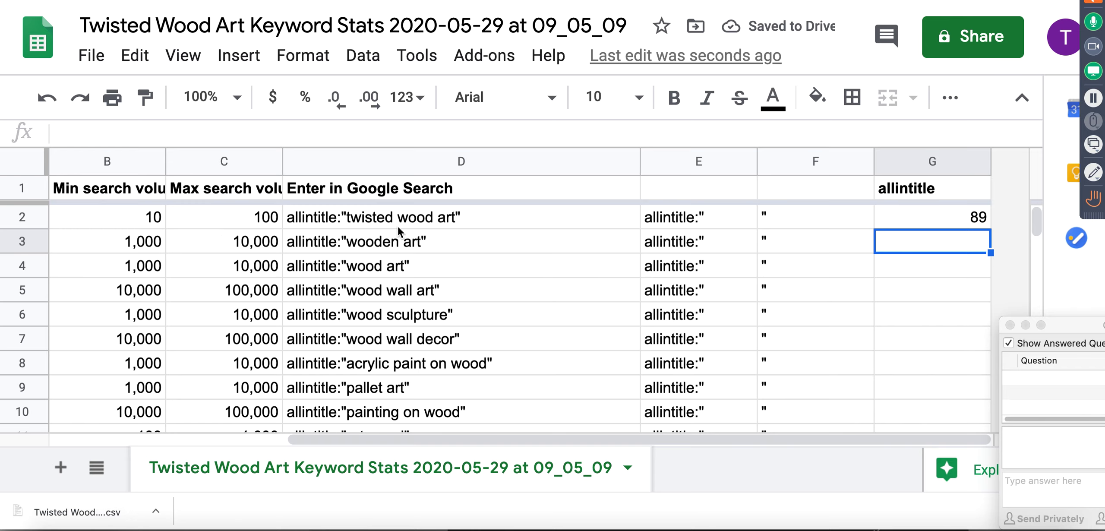
Copy the query in D3, search Google for allintitle:"wooden art" in place of the previous query, and look through the results.
{"action": "left_click", "coordinate": [433, 248]}
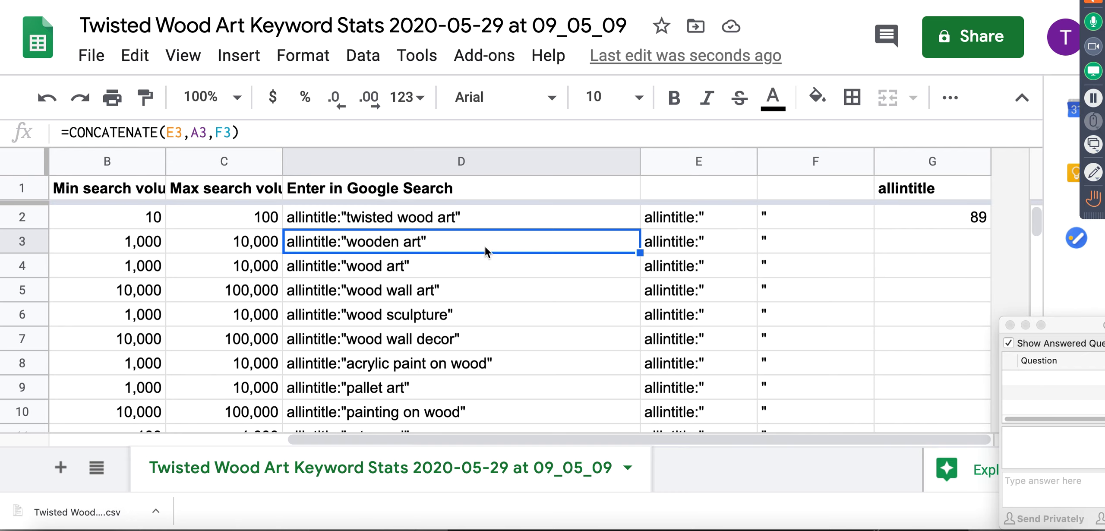
{"action": "key", "text": "super+c"}
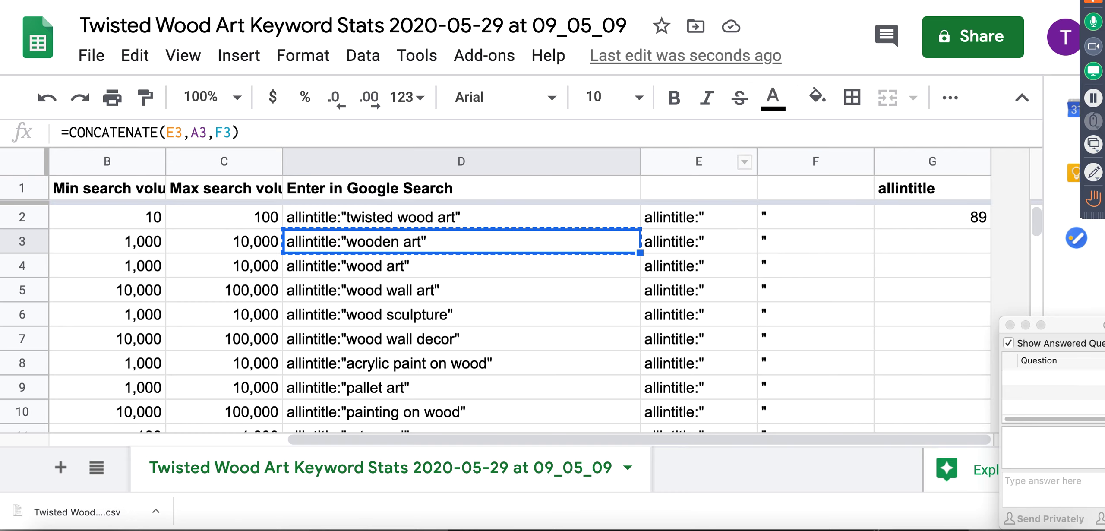
{"action": "left_click", "coordinate": [733, 1]}
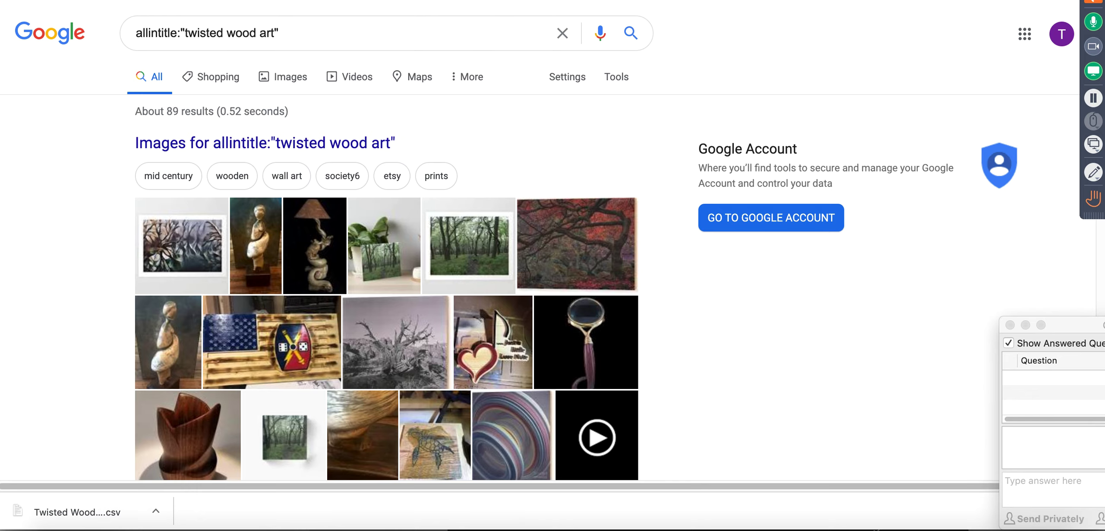
{"action": "left_click", "coordinate": [306, 29]}
{"action": "key", "text": "super+a"}
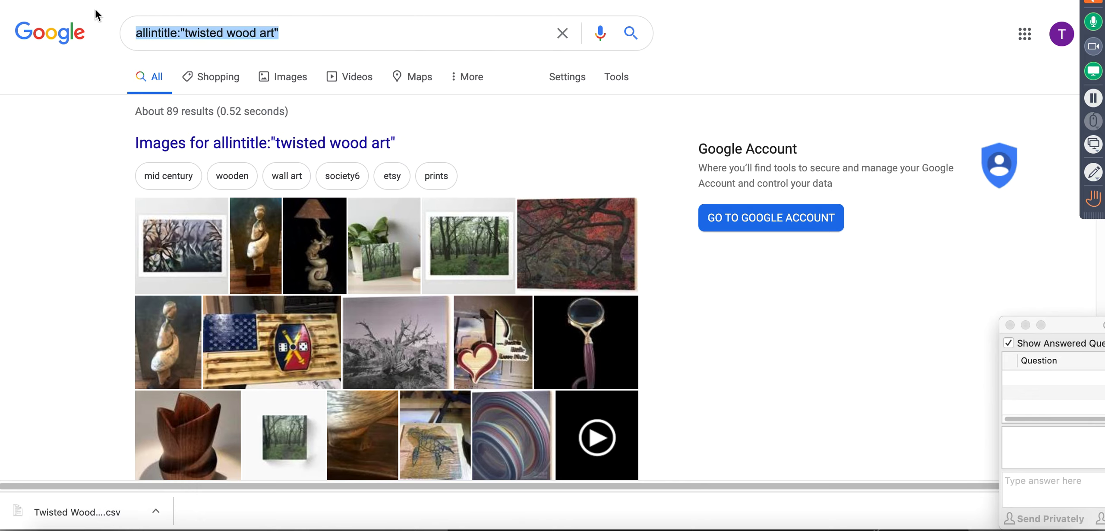
{"action": "key", "text": "super+v"}
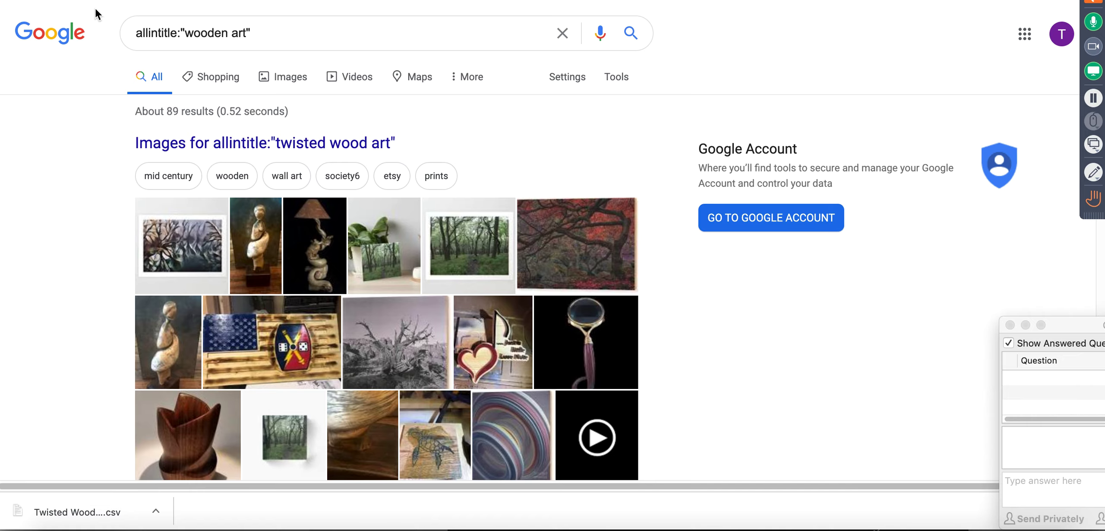
{"action": "key", "text": "Return"}
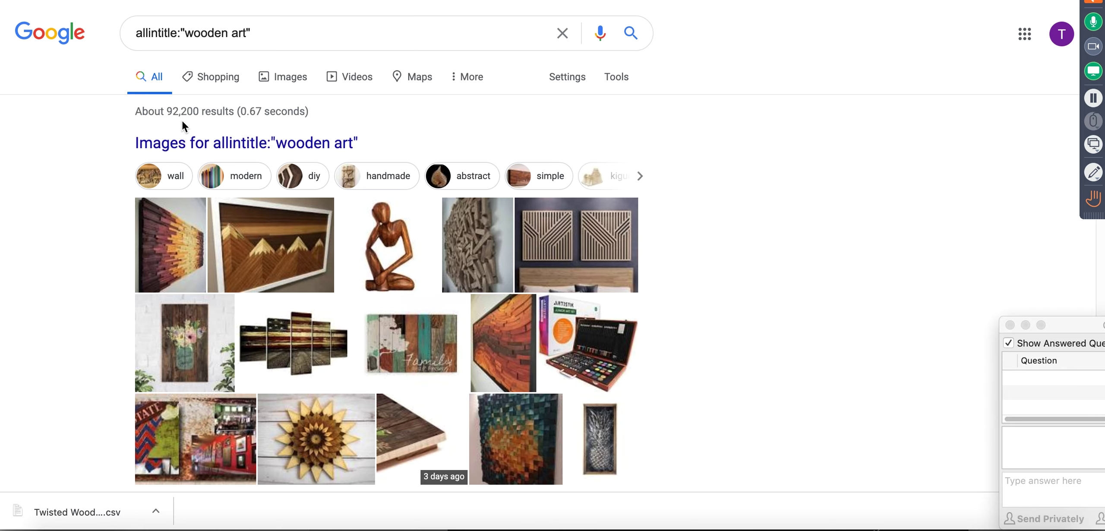
{"action": "scroll", "coordinate": [121, 181], "scroll_direction": "down", "scroll_amount": 1}
{"action": "scroll", "coordinate": [130, 186], "scroll_direction": "down", "scroll_amount": 3}
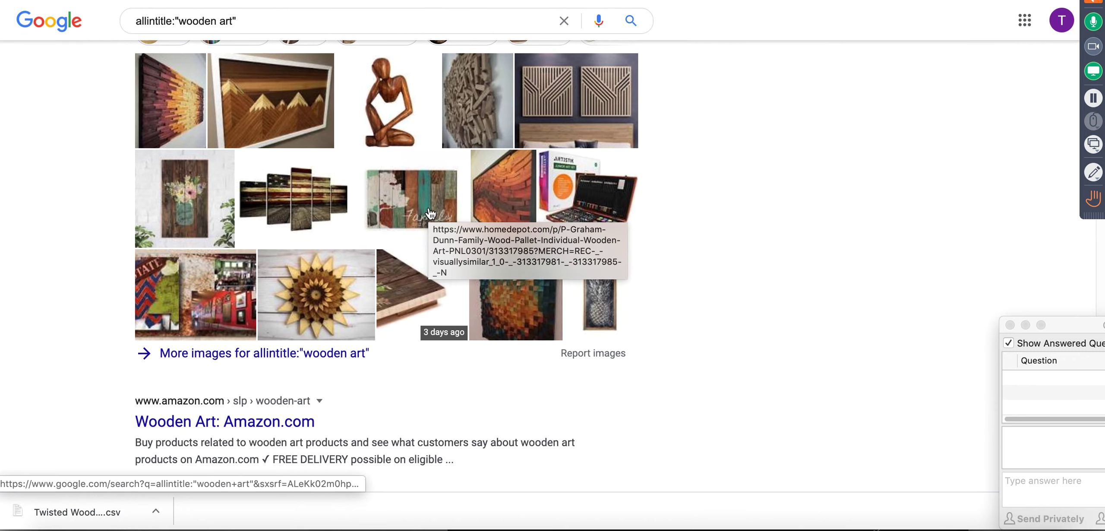
{"action": "scroll", "coordinate": [418, 207], "scroll_direction": "down", "scroll_amount": 8}
{"action": "scroll", "coordinate": [414, 224], "scroll_direction": "up", "scroll_amount": 4}
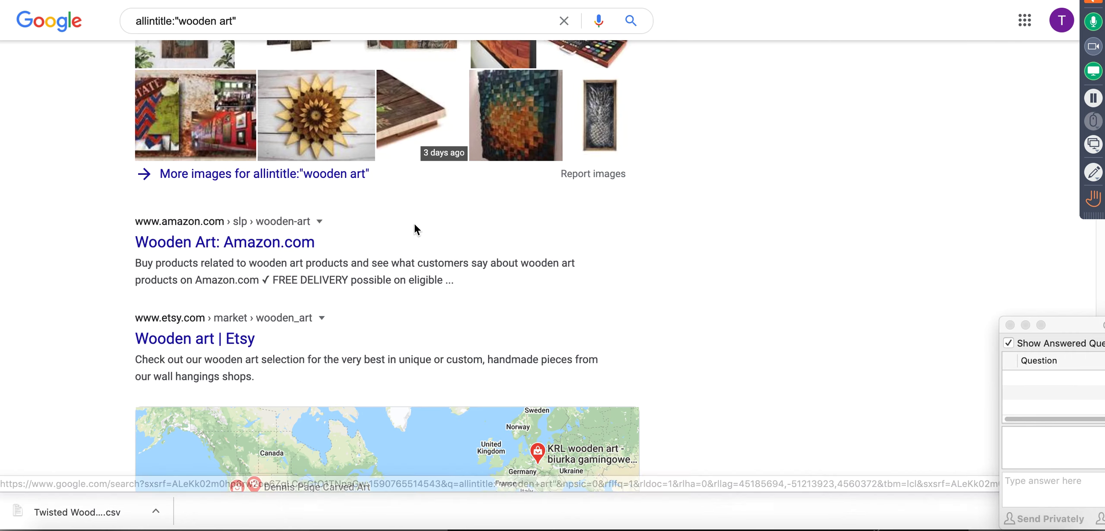
Look through the allintitle:"wooden art" results, return to the keyword spreadsheet and record 92200 as the allintitle value in G3.
{"action": "scroll", "coordinate": [389, 239], "scroll_direction": "down", "scroll_amount": 3}
{"action": "scroll", "coordinate": [289, 185], "scroll_direction": "down", "scroll_amount": 3}
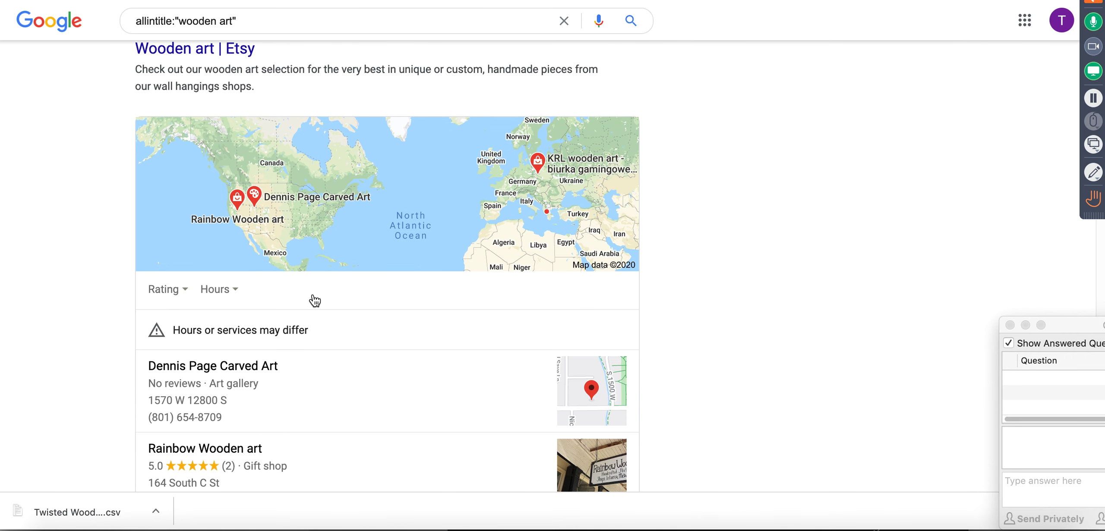
{"action": "scroll", "coordinate": [395, 276], "scroll_direction": "down", "scroll_amount": 3}
{"action": "scroll", "coordinate": [604, 248], "scroll_direction": "up", "scroll_amount": 15}
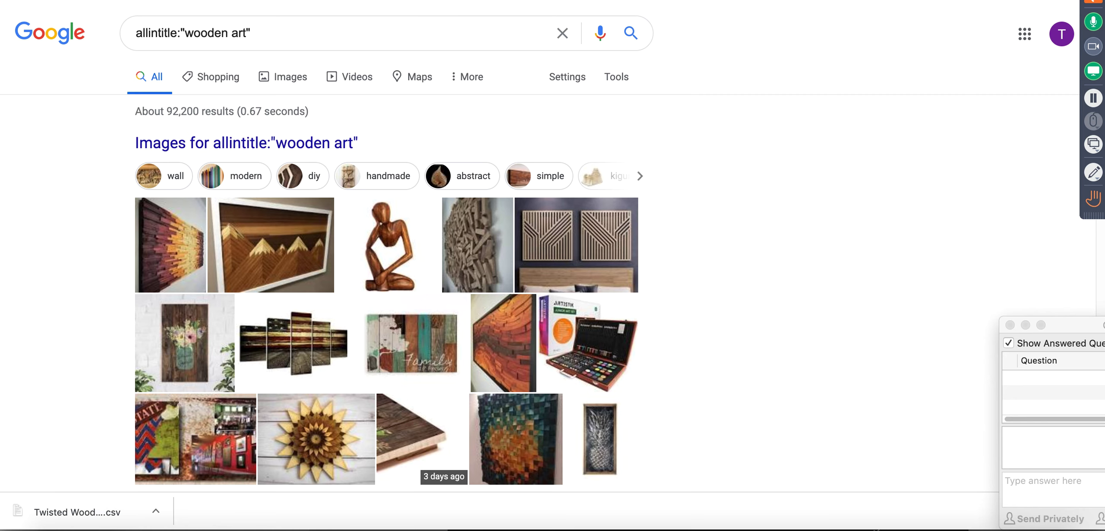
{"action": "key", "text": "ctrl+shift+Tab"}
{"action": "left_click", "coordinate": [930, 239]}
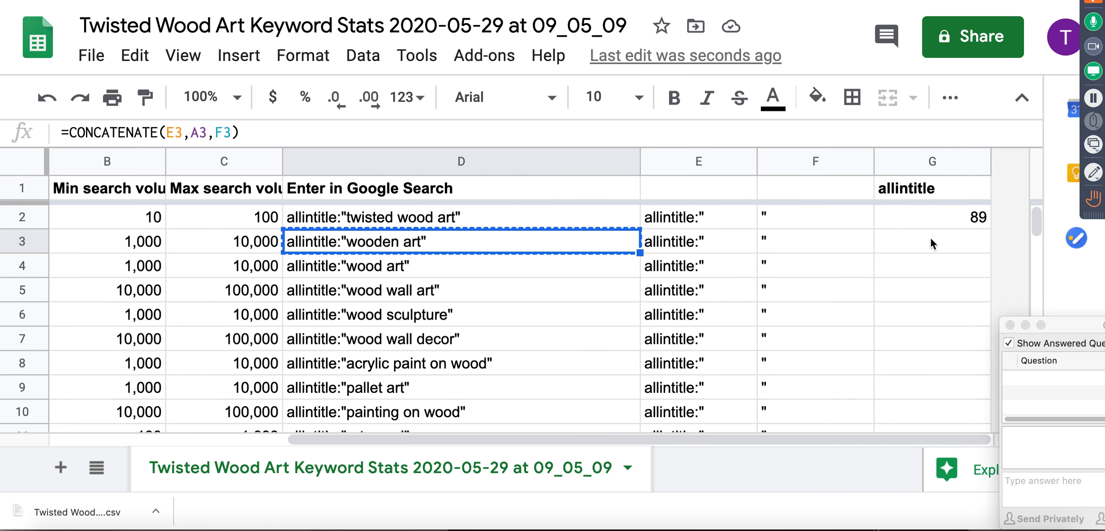
{"action": "type", "text": "92200"}
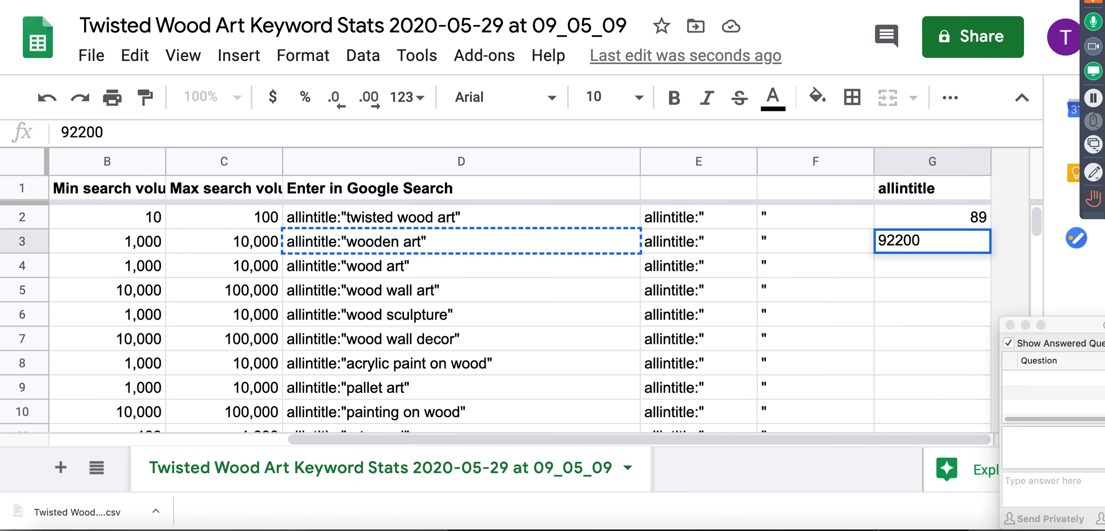
{"action": "key", "text": "Return"}
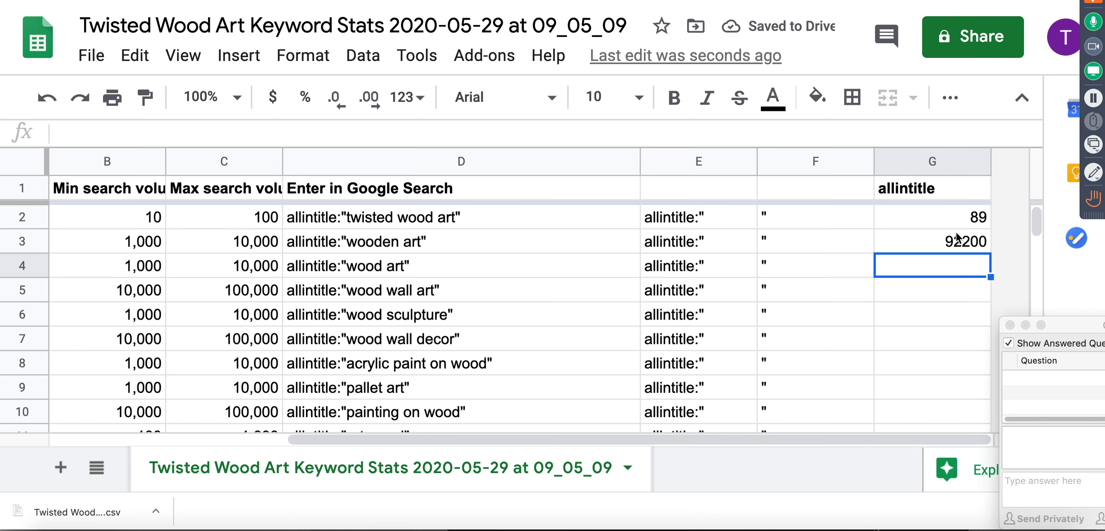
Compare the allintitle counts in G2 and G3 with the search volumes, and review the queries for twisted wood art and wood art.
{"action": "left_click", "coordinate": [963, 218]}
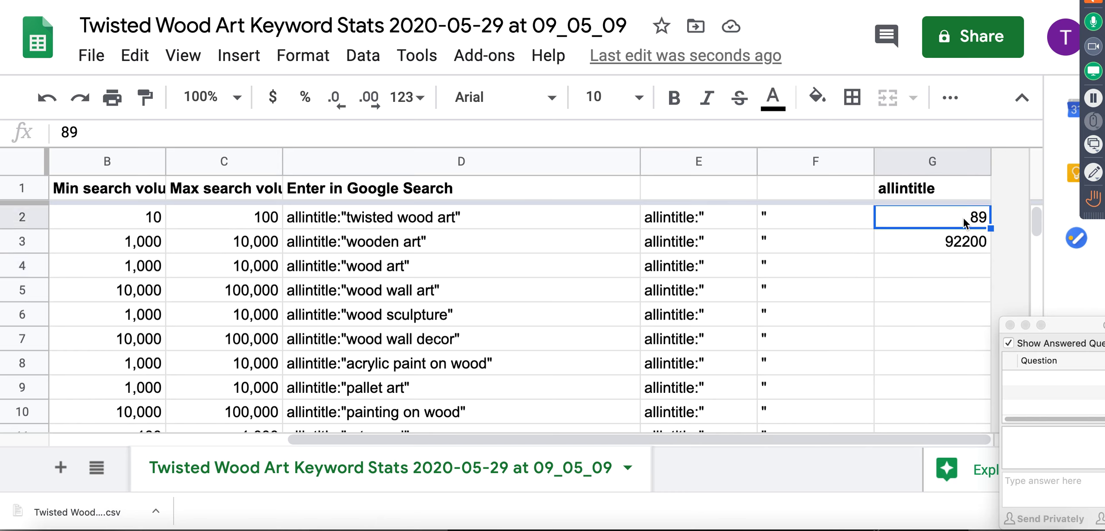
{"action": "left_click", "coordinate": [963, 244]}
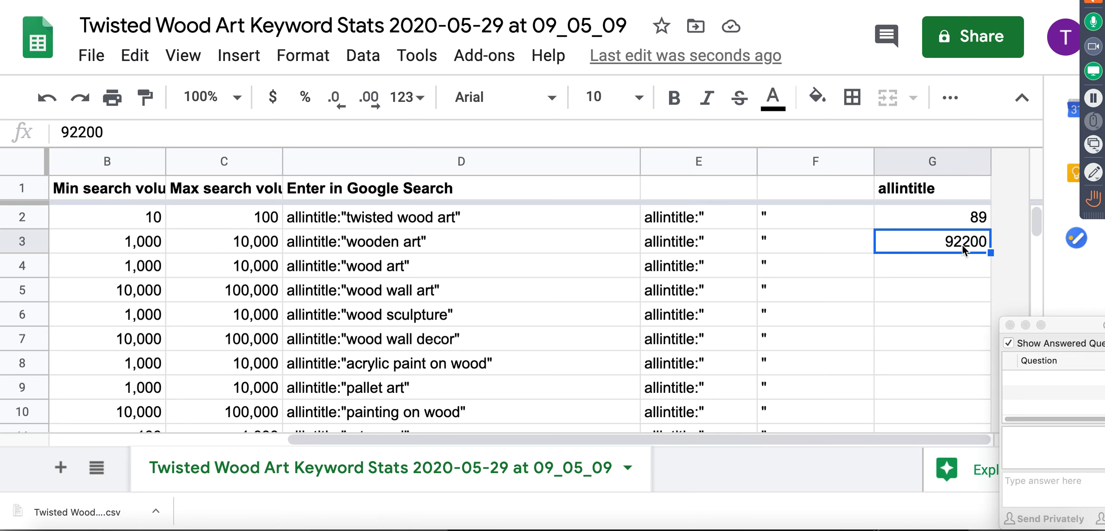
{"action": "left_click", "coordinate": [954, 222]}
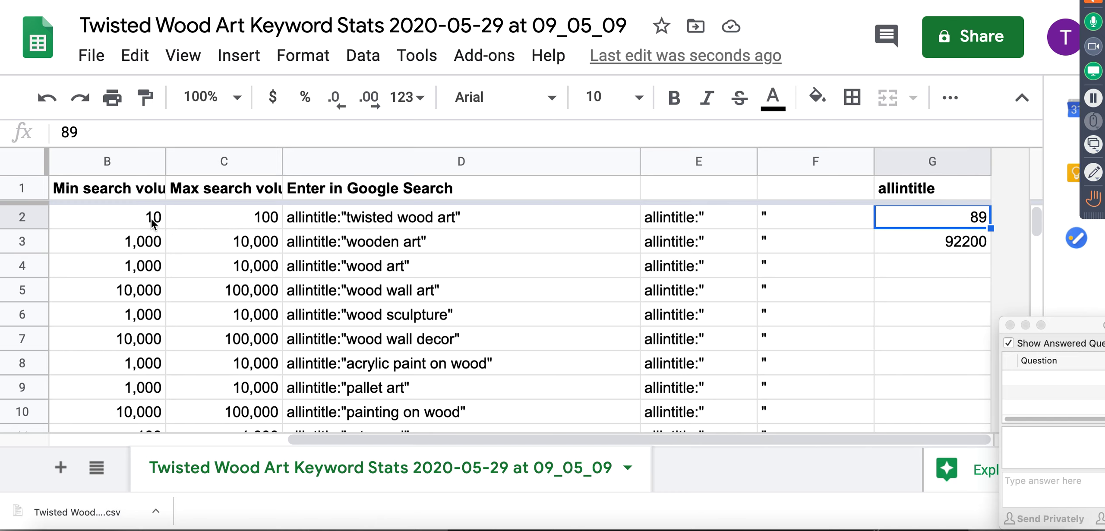
{"action": "left_click_drag", "start_coordinate": [153, 217], "coordinate": [259, 220]}
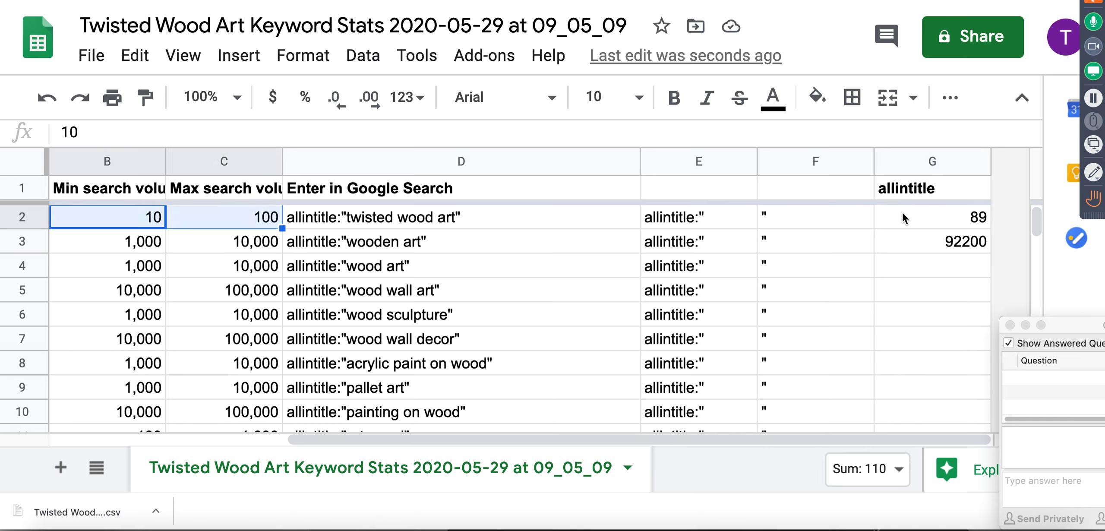
{"action": "left_click", "coordinate": [484, 221]}
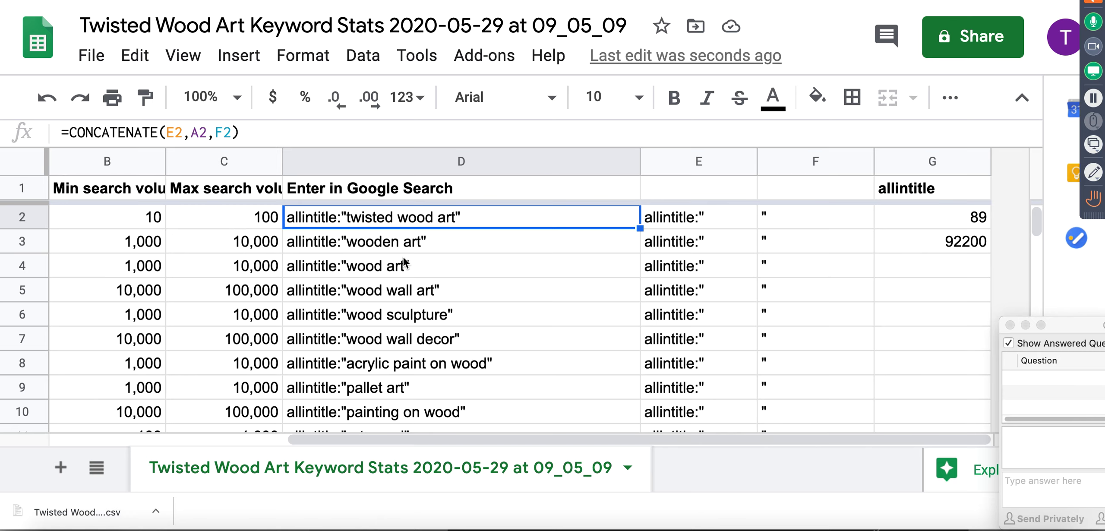
{"action": "left_click", "coordinate": [437, 271]}
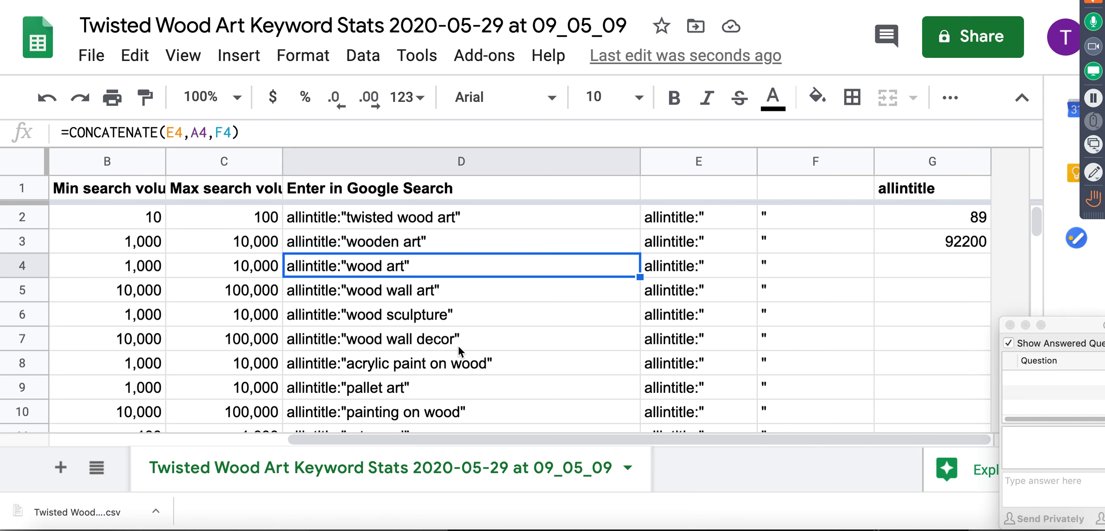
Delete the rows for the irrelevant keywords acrylic paint on wood and painting on wood.
{"action": "left_click", "coordinate": [372, 365]}
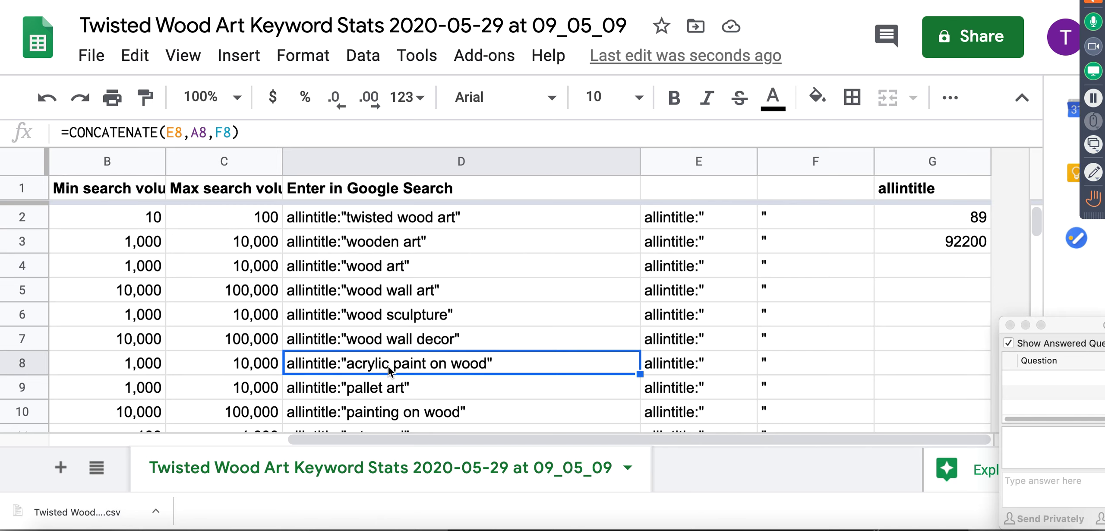
{"action": "right_click", "coordinate": [23, 364]}
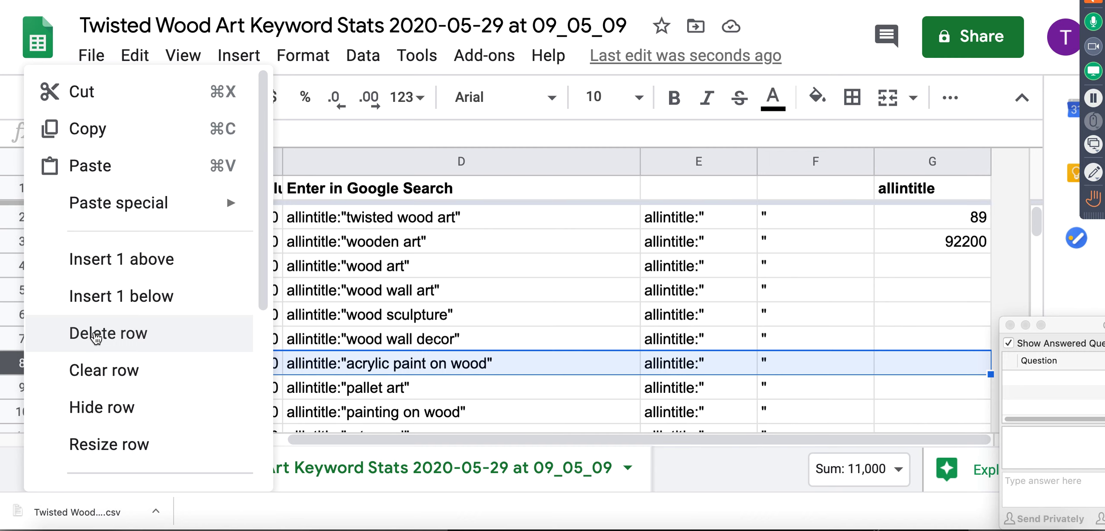
{"action": "left_click", "coordinate": [96, 336]}
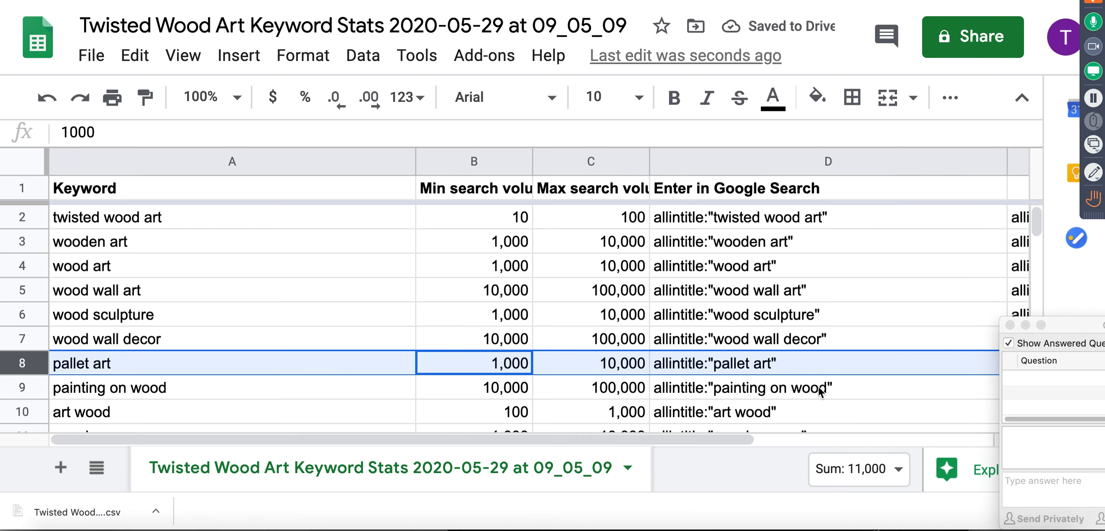
{"action": "left_click", "coordinate": [18, 389]}
{"action": "right_click", "coordinate": [19, 388]}
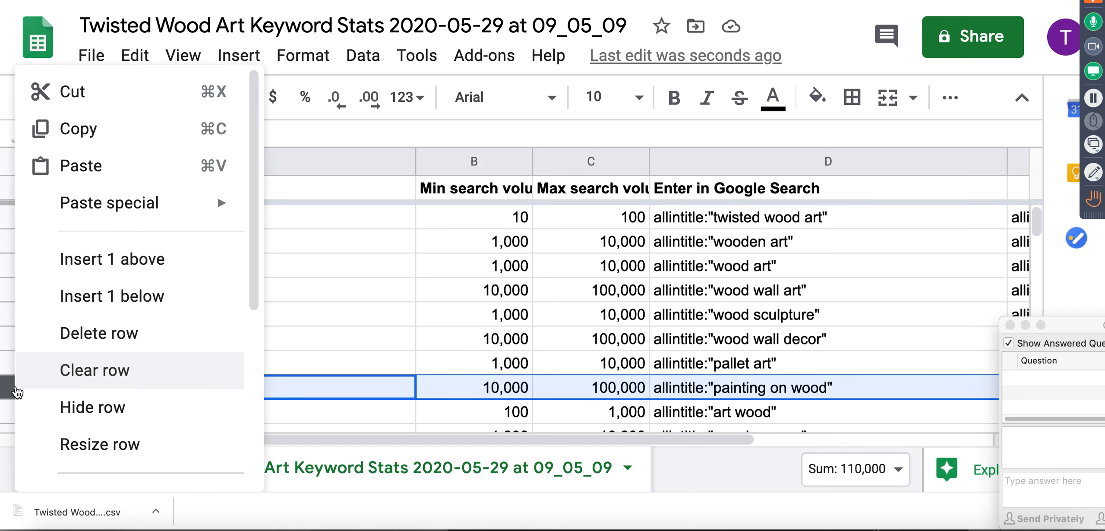
{"action": "left_click", "coordinate": [64, 343]}
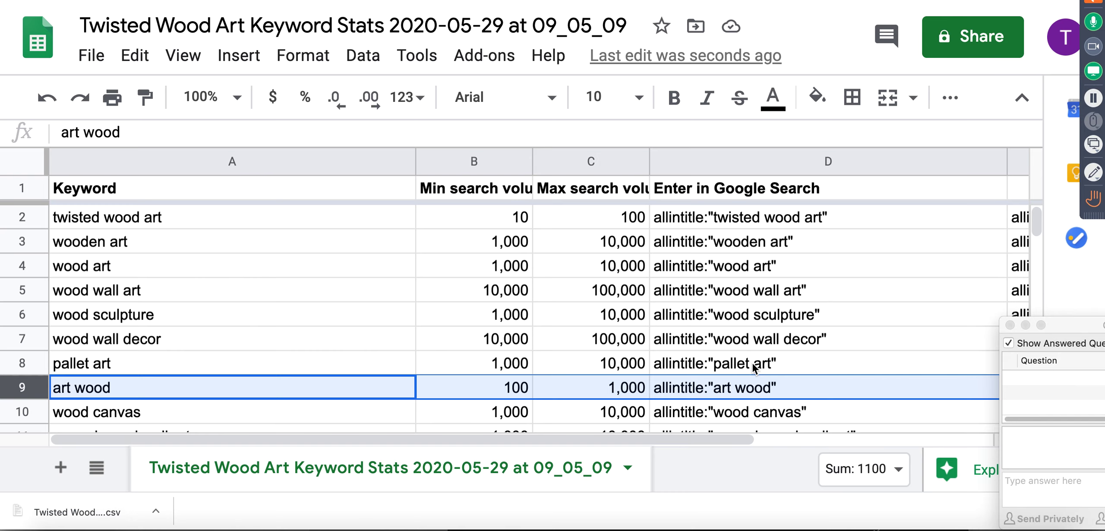
Review the keywords further down the list and delete the row for best paint for wood crafts.
{"action": "scroll", "coordinate": [753, 367], "scroll_direction": "down", "scroll_amount": 1}
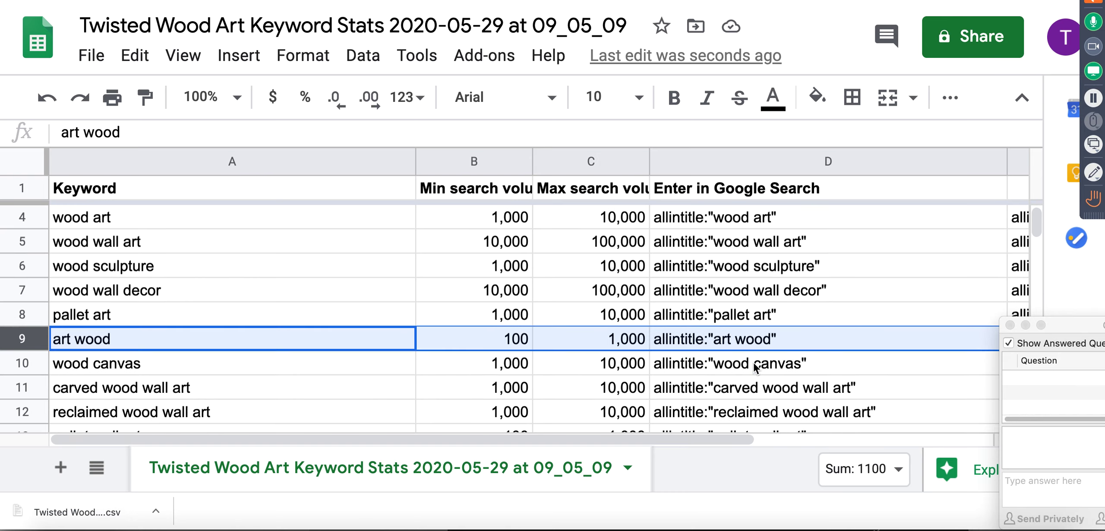
{"action": "scroll", "coordinate": [754, 366], "scroll_direction": "down", "scroll_amount": 1}
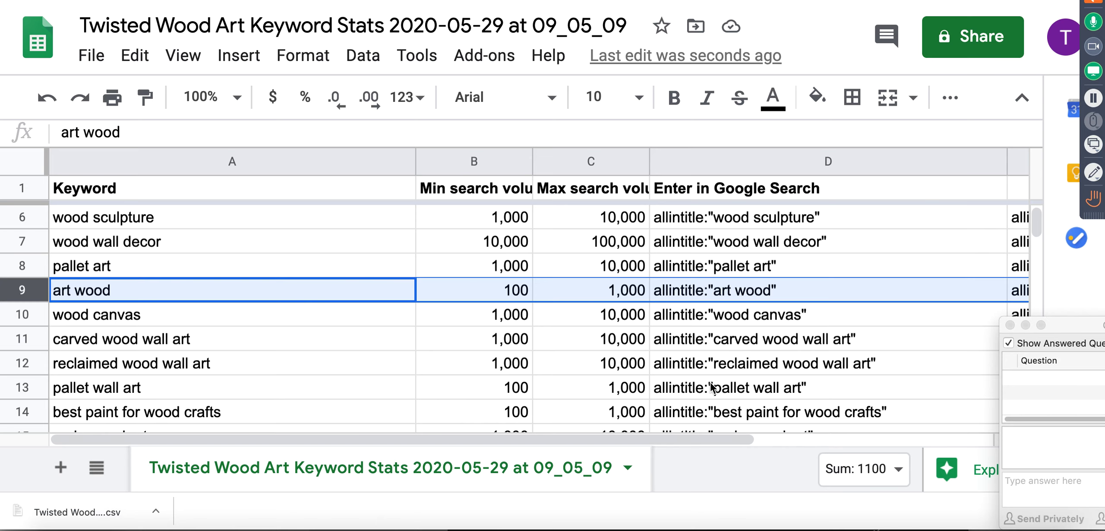
{"action": "scroll", "coordinate": [712, 388], "scroll_direction": "down", "scroll_amount": 1}
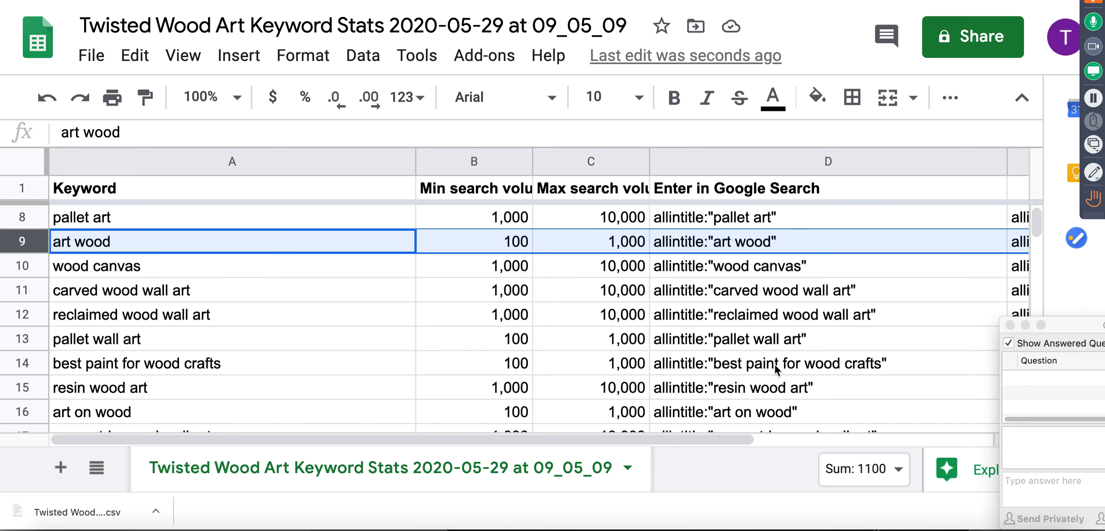
{"action": "right_click", "coordinate": [26, 365]}
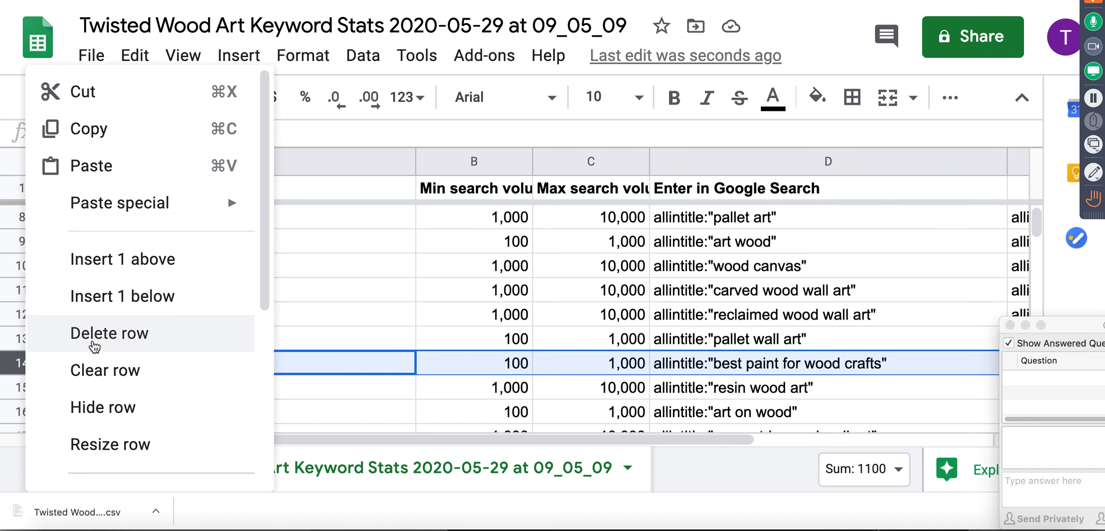
{"action": "key", "text": "Return"}
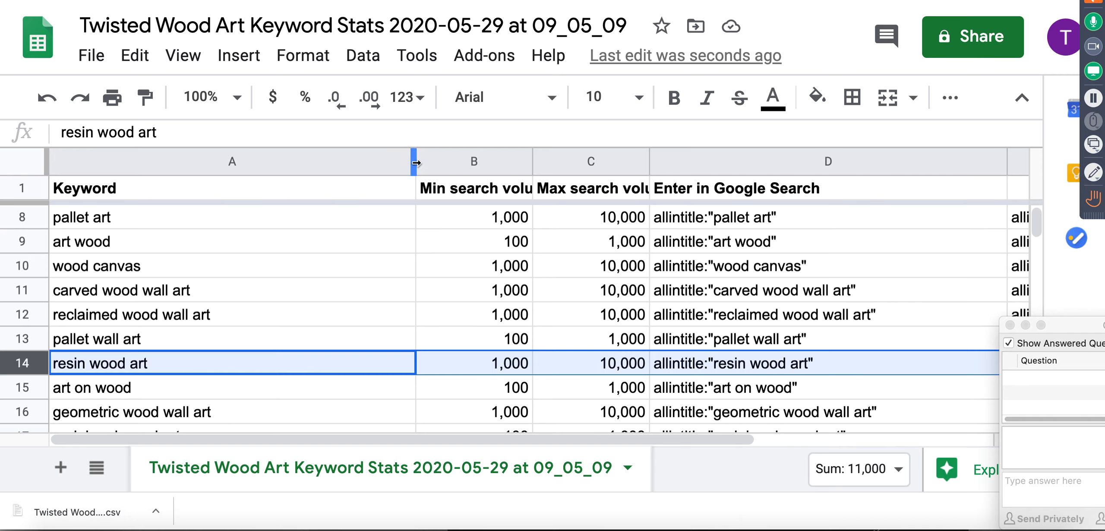
Narrow the Keyword column, the Min and Max search volume columns, and helper column F.
{"action": "left_click_drag", "start_coordinate": [256, 165], "coordinate": [255, 164]}
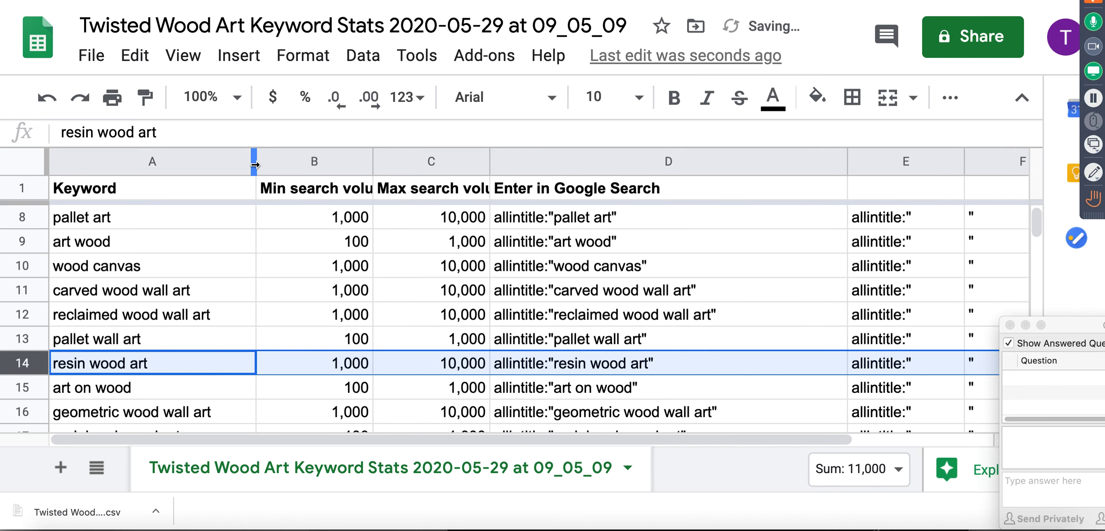
{"action": "left_click_drag", "start_coordinate": [370, 161], "coordinate": [306, 164]}
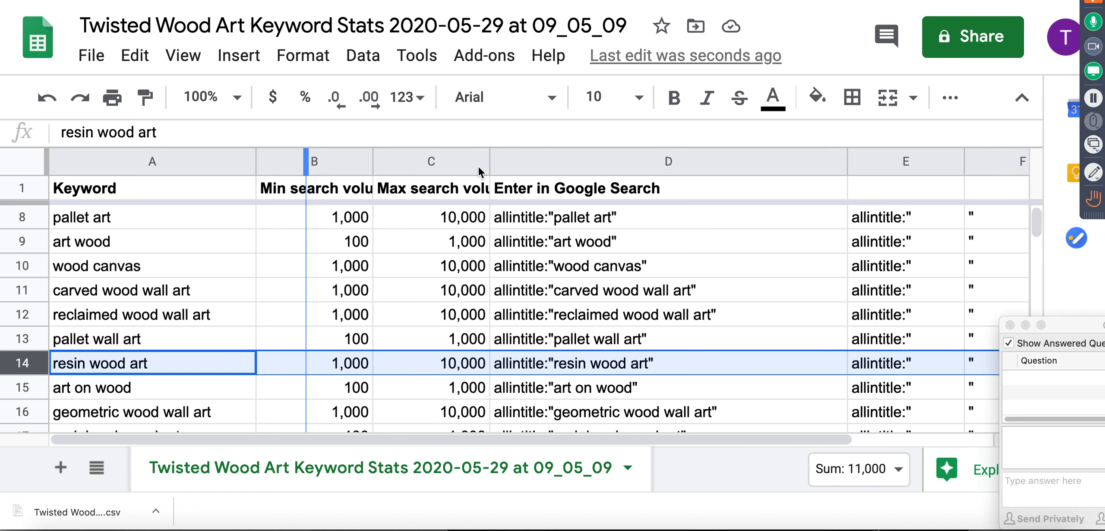
{"action": "left_click_drag", "start_coordinate": [424, 161], "coordinate": [385, 161]}
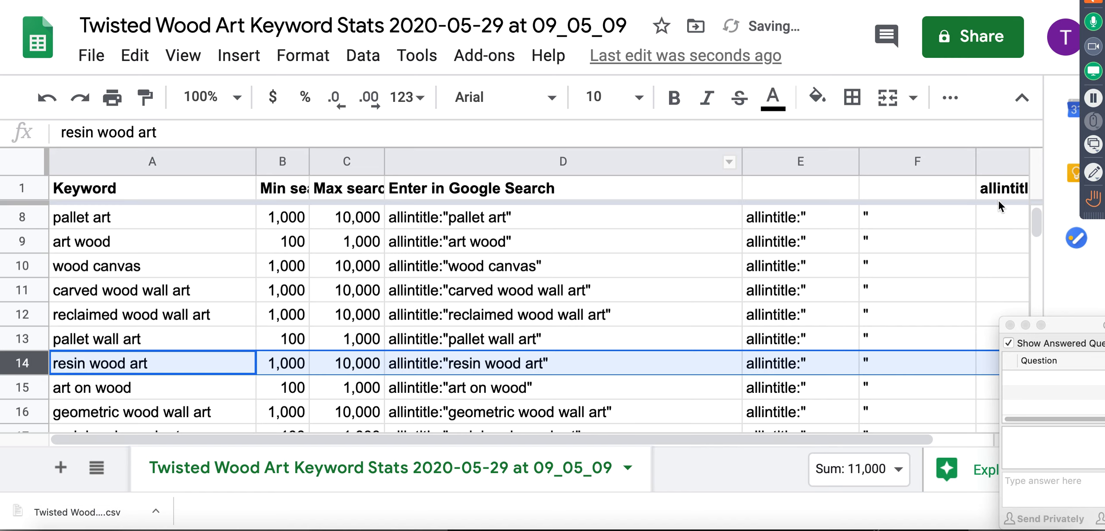
{"action": "left_click_drag", "start_coordinate": [976, 169], "coordinate": [917, 168]}
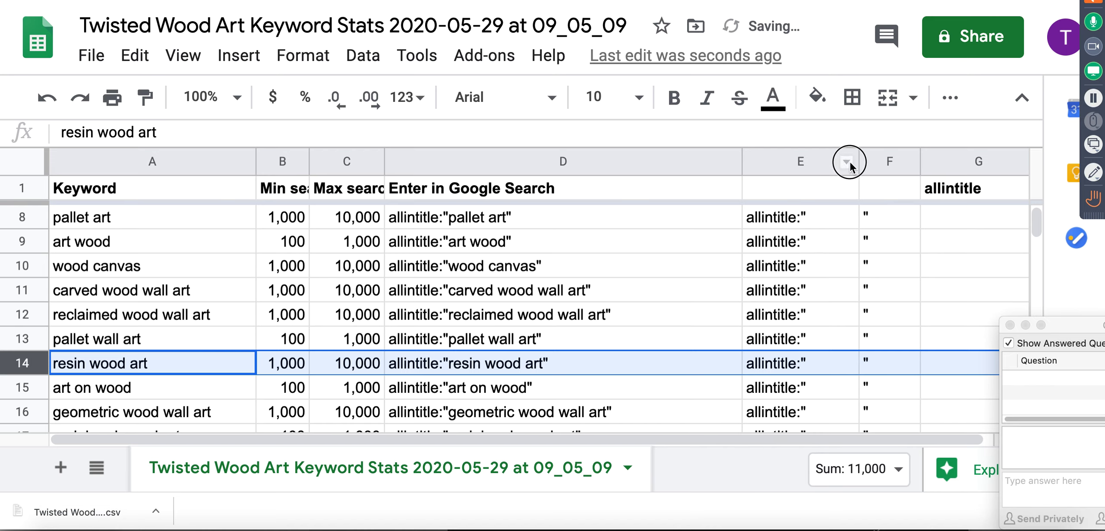
Hide helper columns E and F so the allintitle column sits beside the Google search queries.
{"action": "left_click_drag", "start_coordinate": [817, 162], "coordinate": [885, 161]}
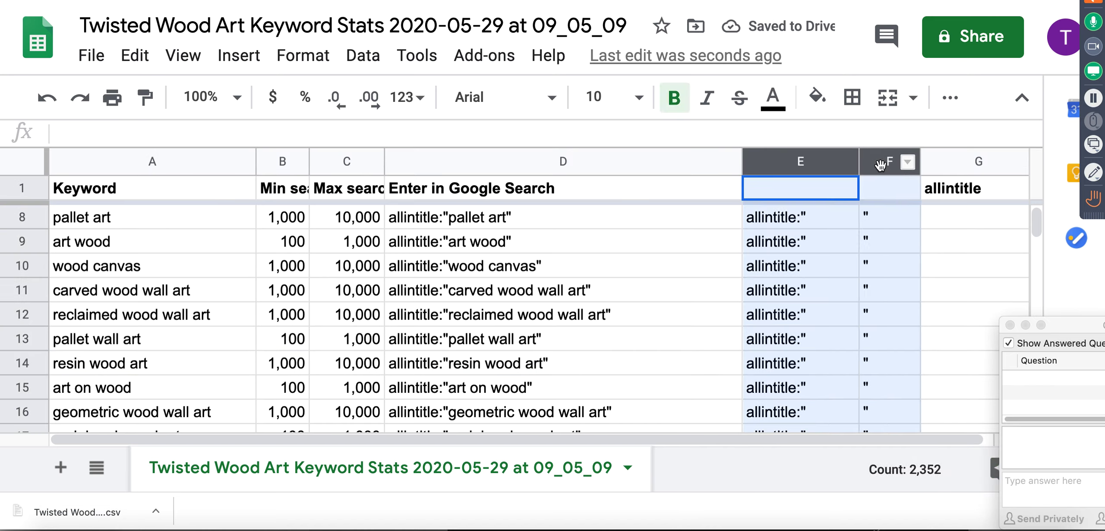
{"action": "right_click", "coordinate": [826, 264]}
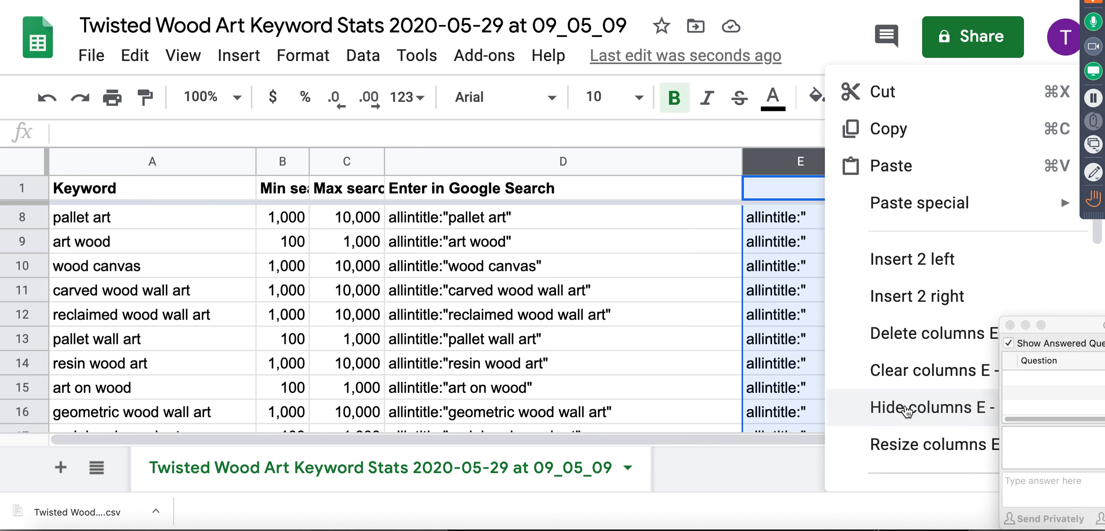
{"action": "left_click", "coordinate": [906, 411]}
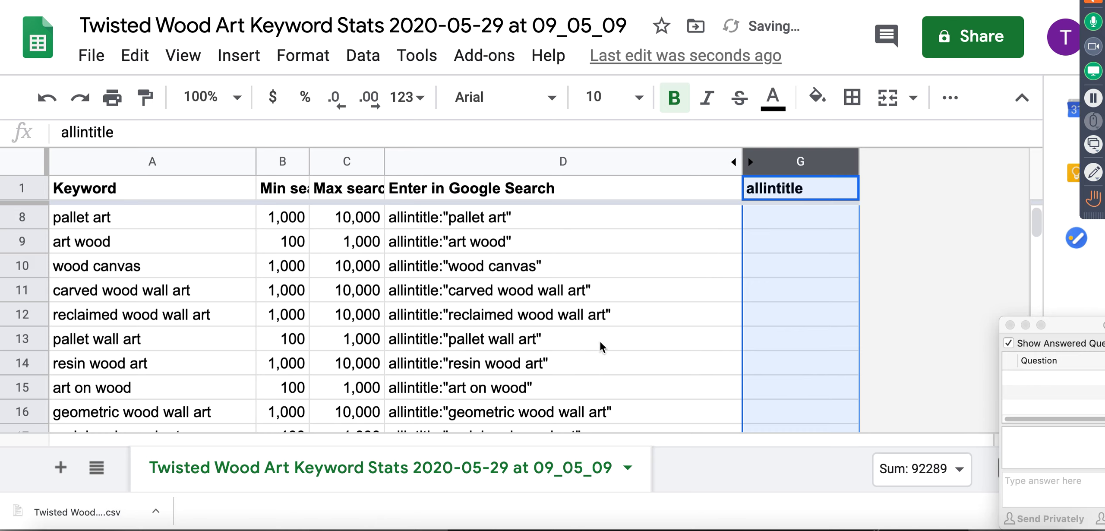
Copy the query in D12 and search Google for allintitle:"reclaimed wood wall art" in place of the previous query.
{"action": "left_click", "coordinate": [673, 245]}
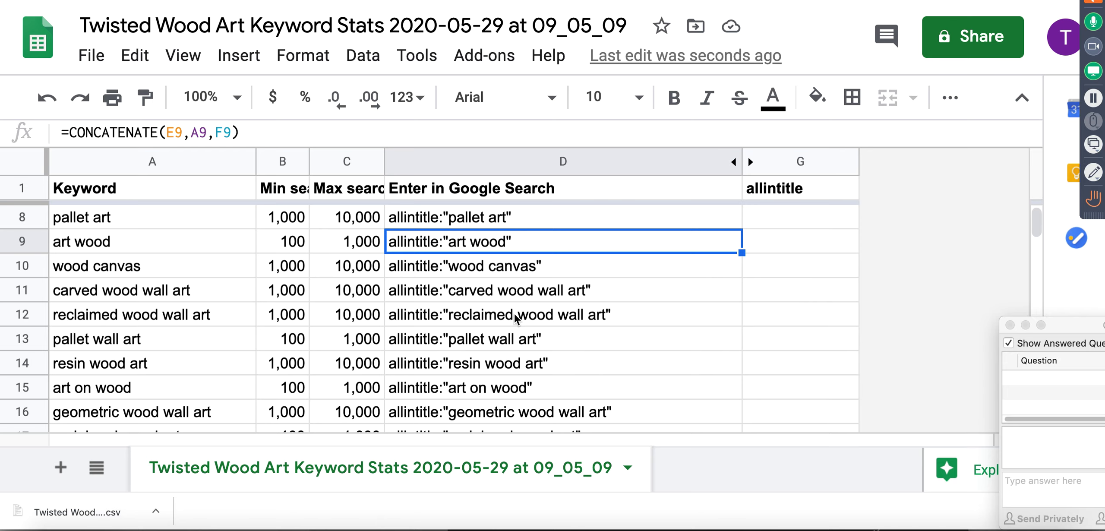
{"action": "left_click", "coordinate": [543, 320]}
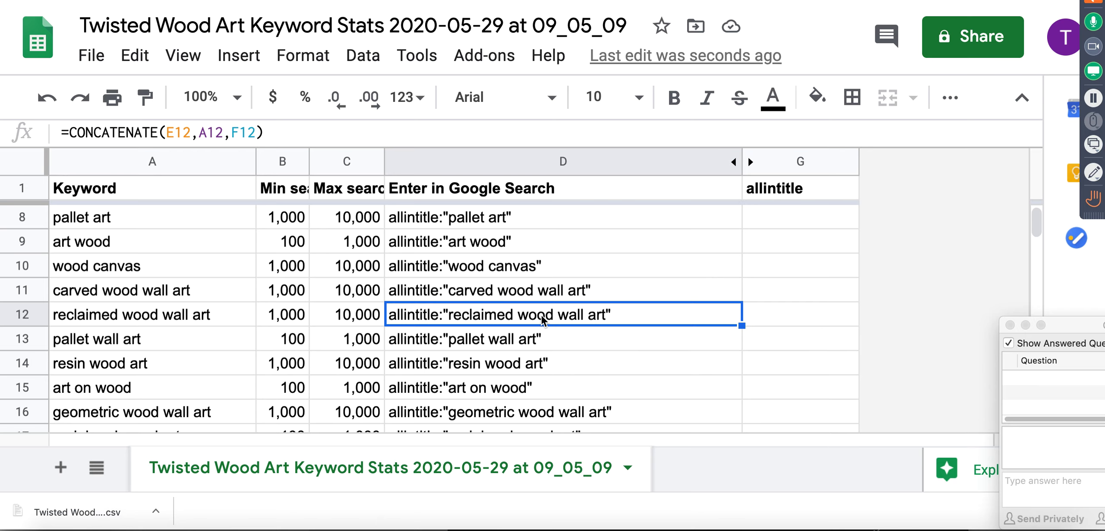
{"action": "key", "text": "super+c"}
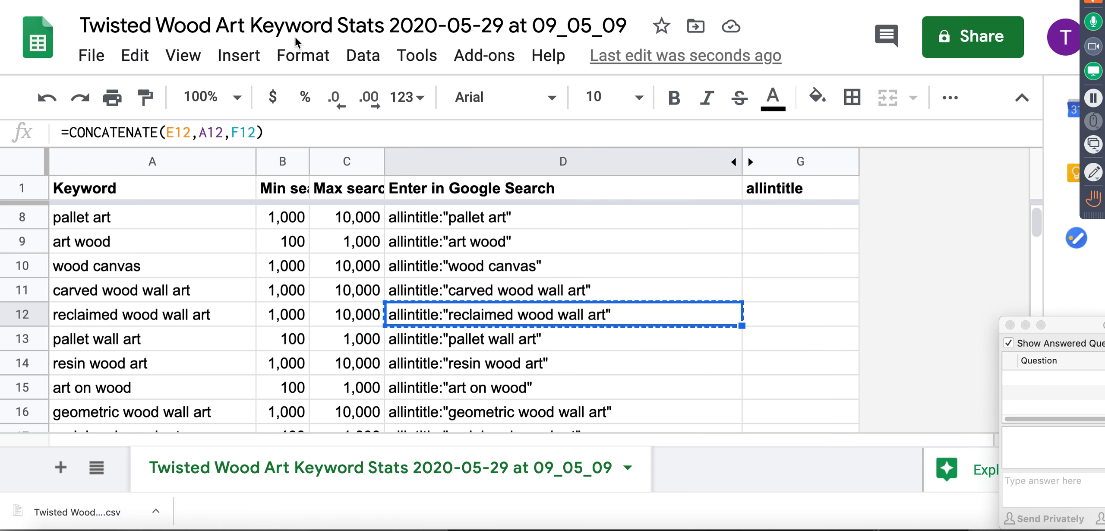
{"action": "key", "text": "ctrl+Tab"}
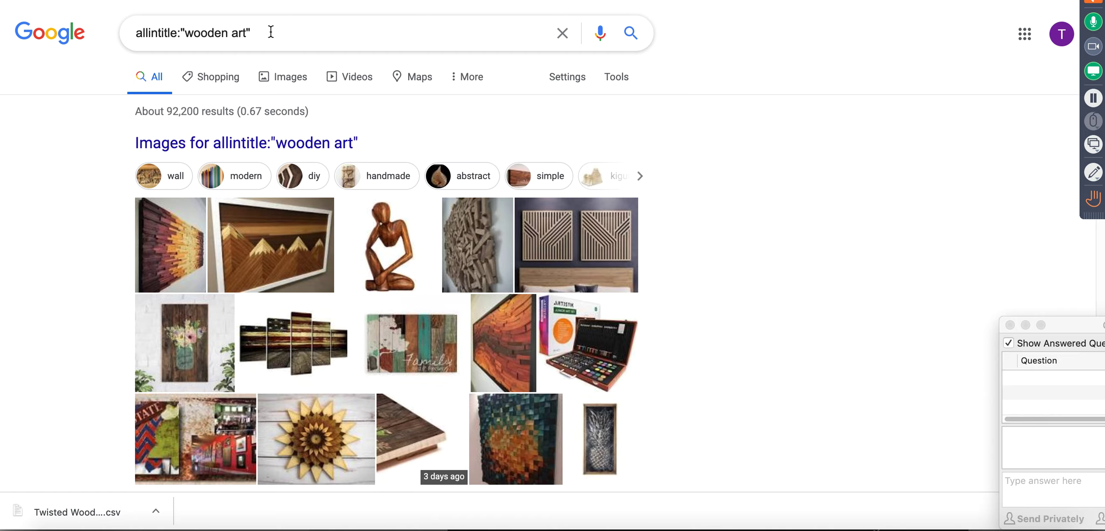
{"action": "left_click_drag", "start_coordinate": [271, 32], "coordinate": [113, 32]}
{"action": "key", "text": "super+v"}
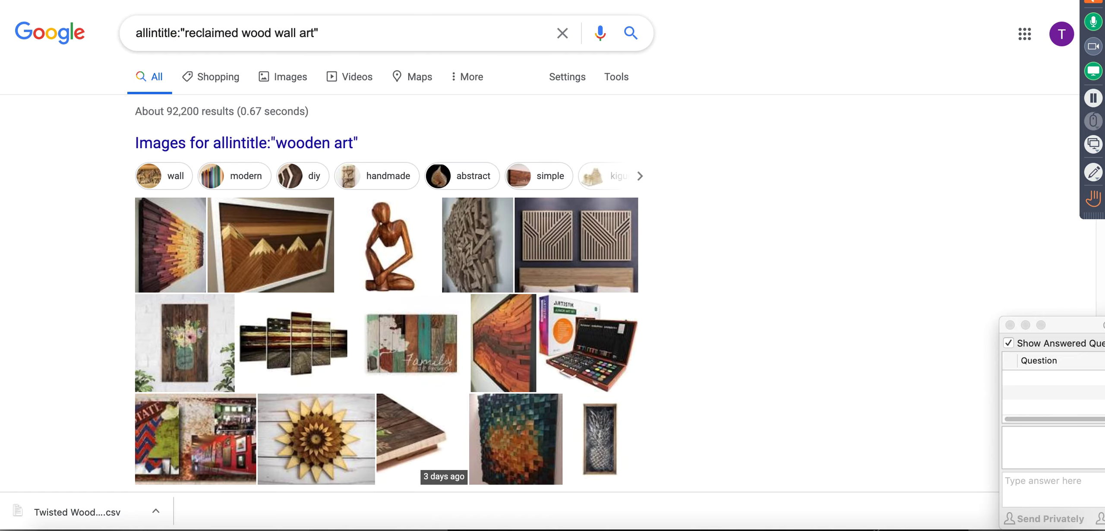
{"action": "key", "text": "Return"}
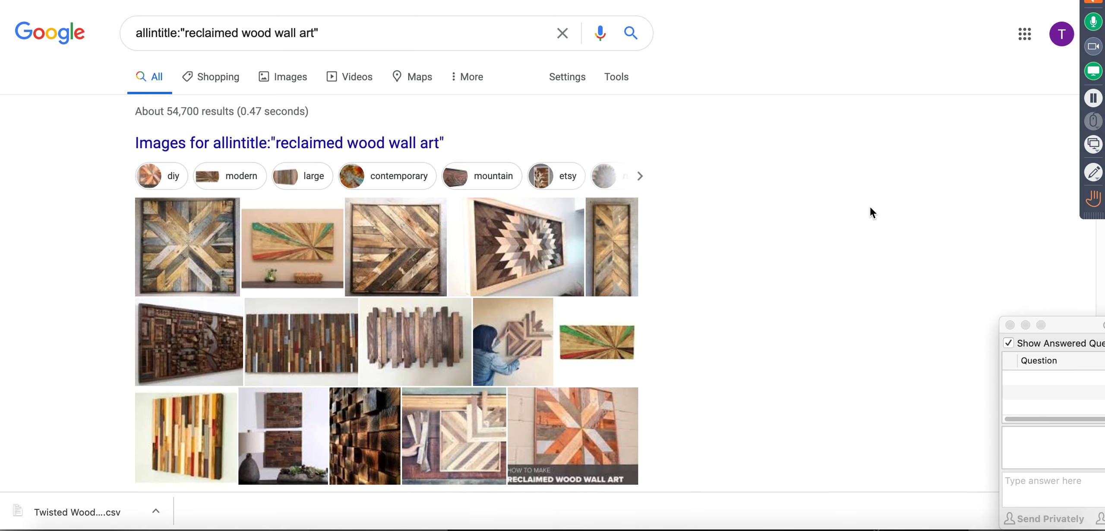
Return to the keyword spreadsheet and enter 54700 as the allintitle count for reclaimed wood wall art in G12.
{"action": "key", "text": "ctrl+shift+Tab"}
{"action": "left_click", "coordinate": [784, 317]}
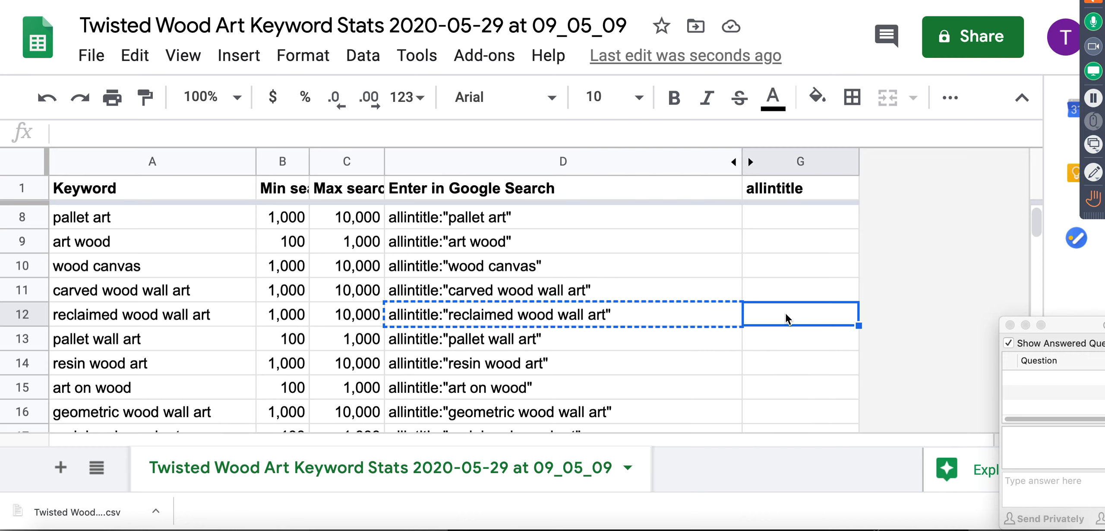
{"action": "type", "text": "54700"}
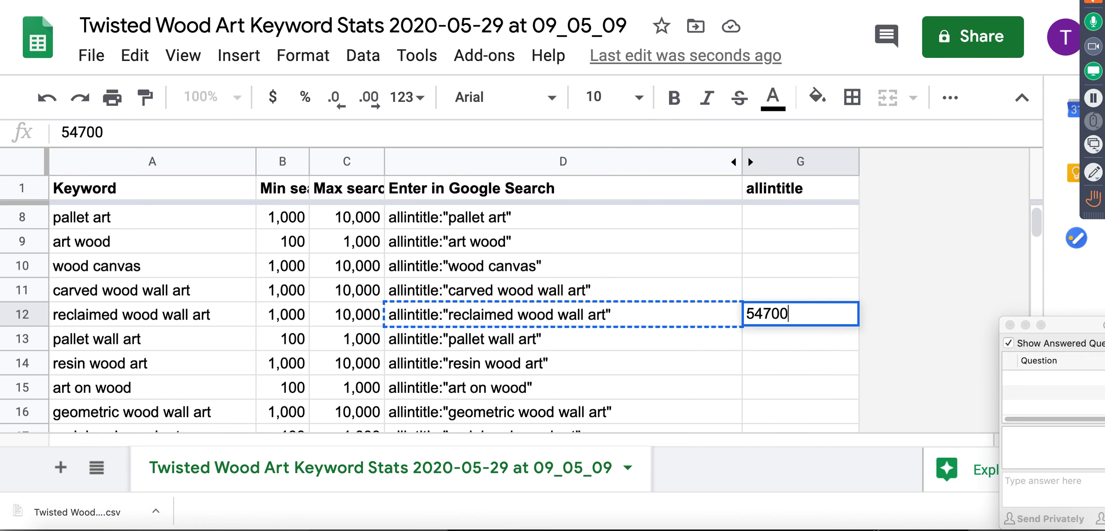
{"action": "key", "text": "Return"}
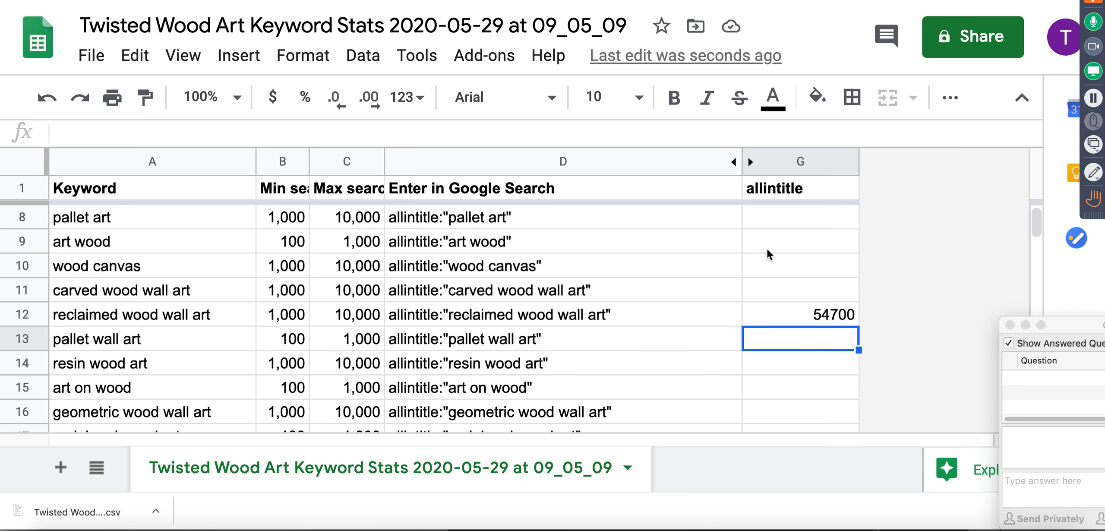
Enter 8 as an example allintitle count for carved wood wall art in G11 and compare it with G12.
{"action": "left_click", "coordinate": [815, 293]}
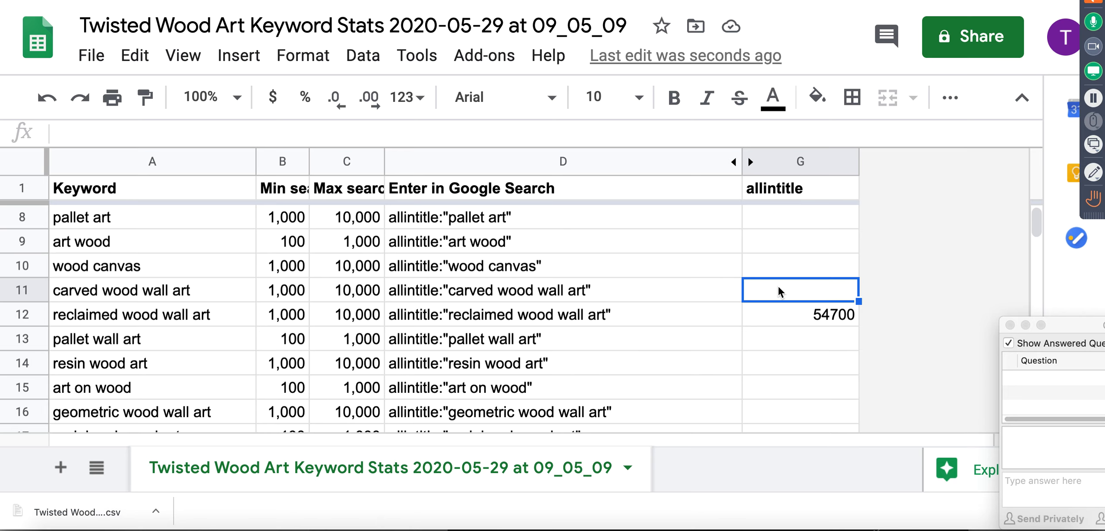
{"action": "type", "text": "8"}
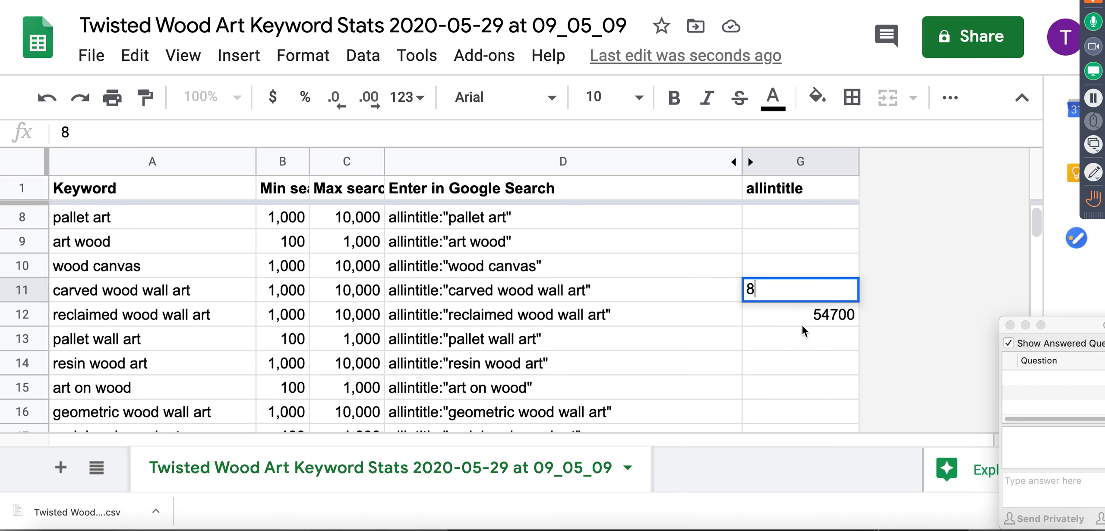
{"action": "left_click", "coordinate": [792, 316]}
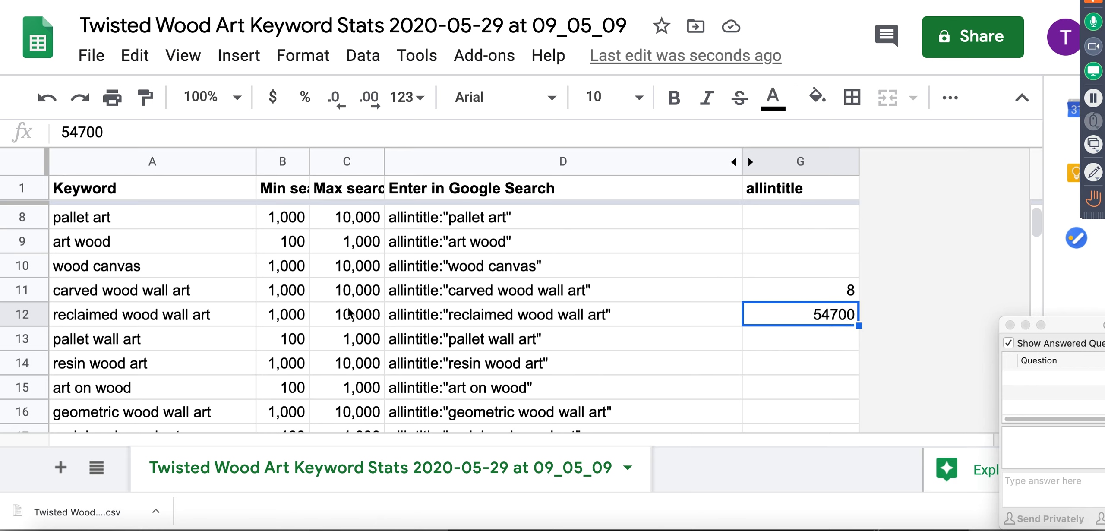
{"action": "left_click", "coordinate": [840, 291]}
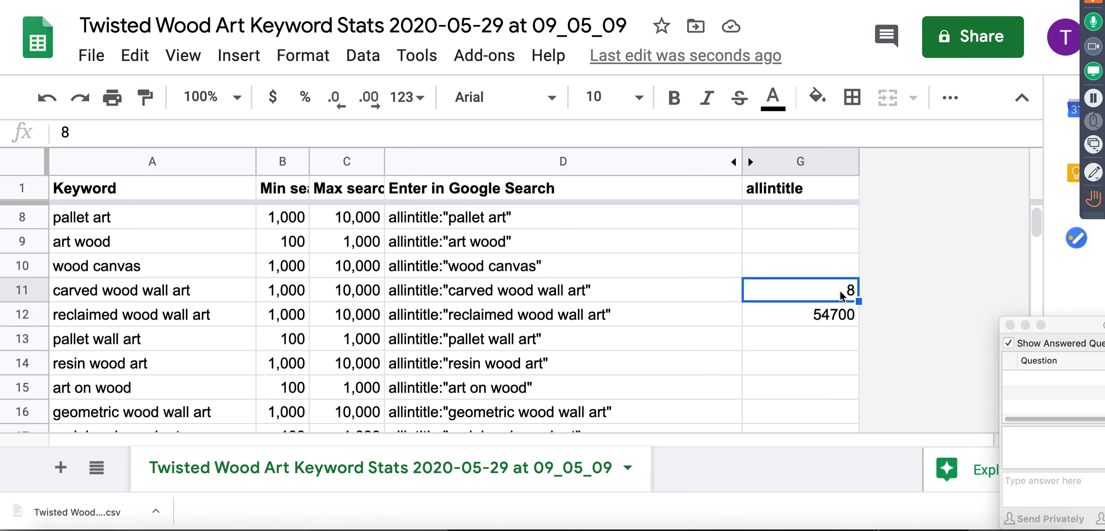
Clear the example allintitle count for carved wood wall art from G11.
{"action": "left_click", "coordinate": [600, 290]}
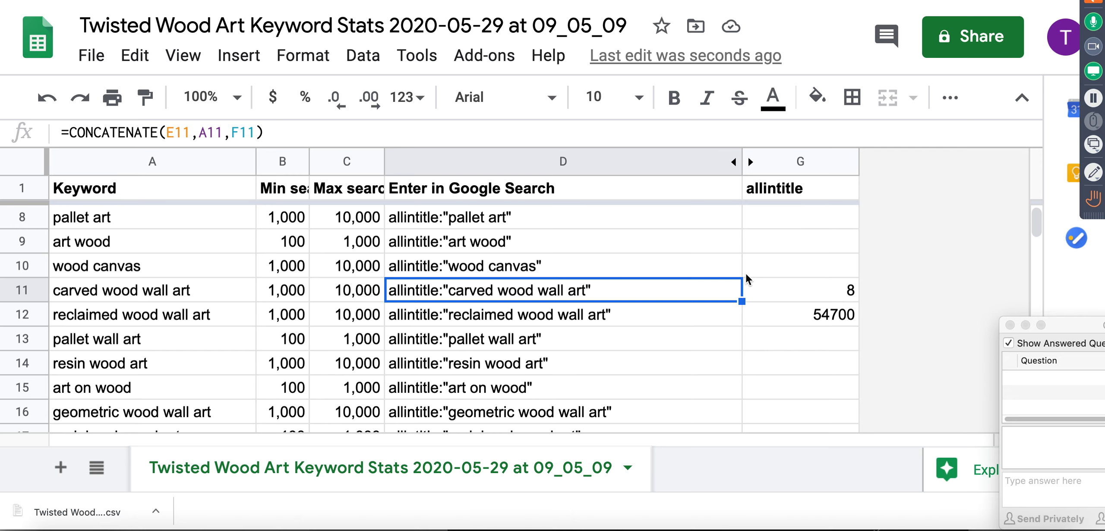
{"action": "left_click", "coordinate": [838, 287]}
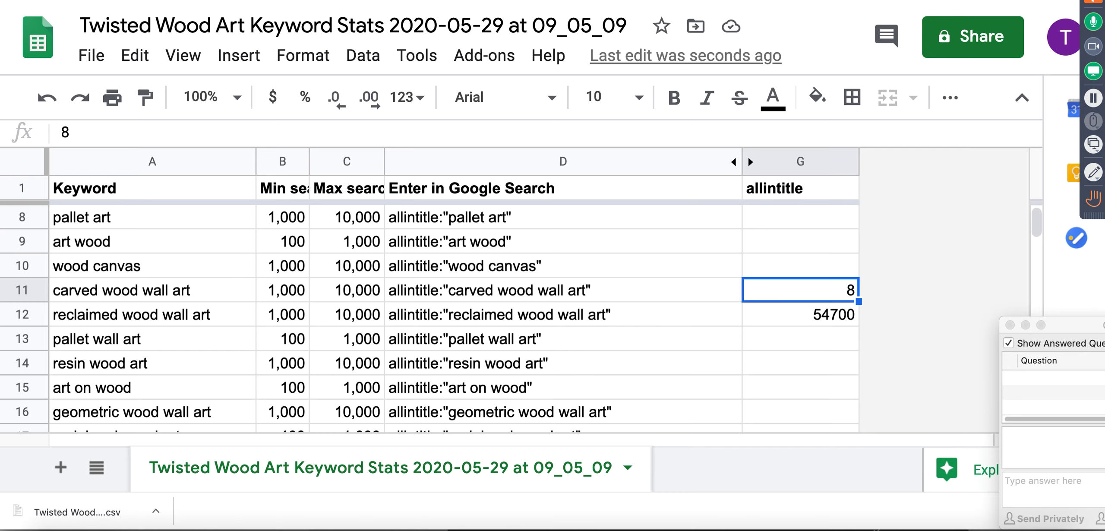
{"action": "key", "text": "Delete"}
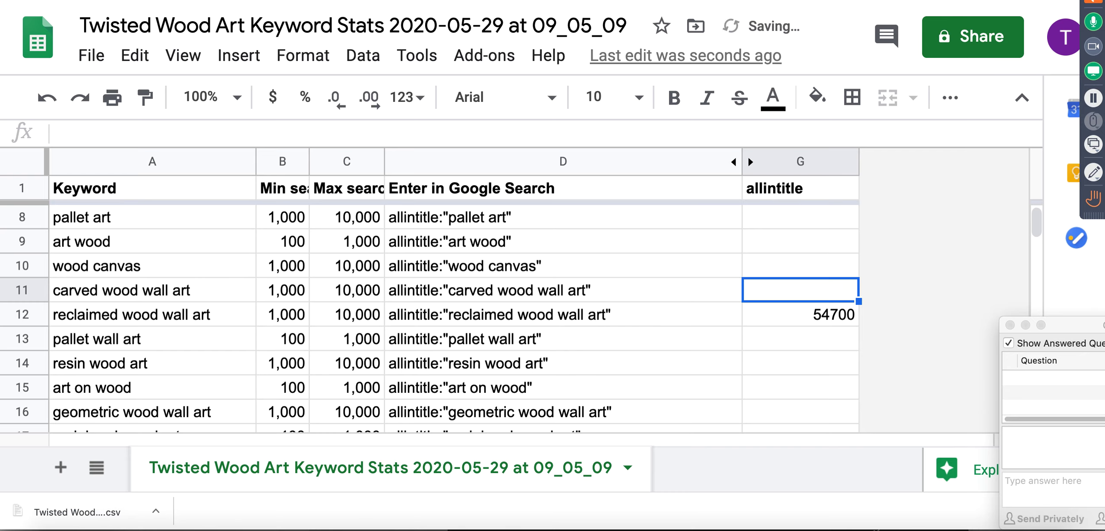